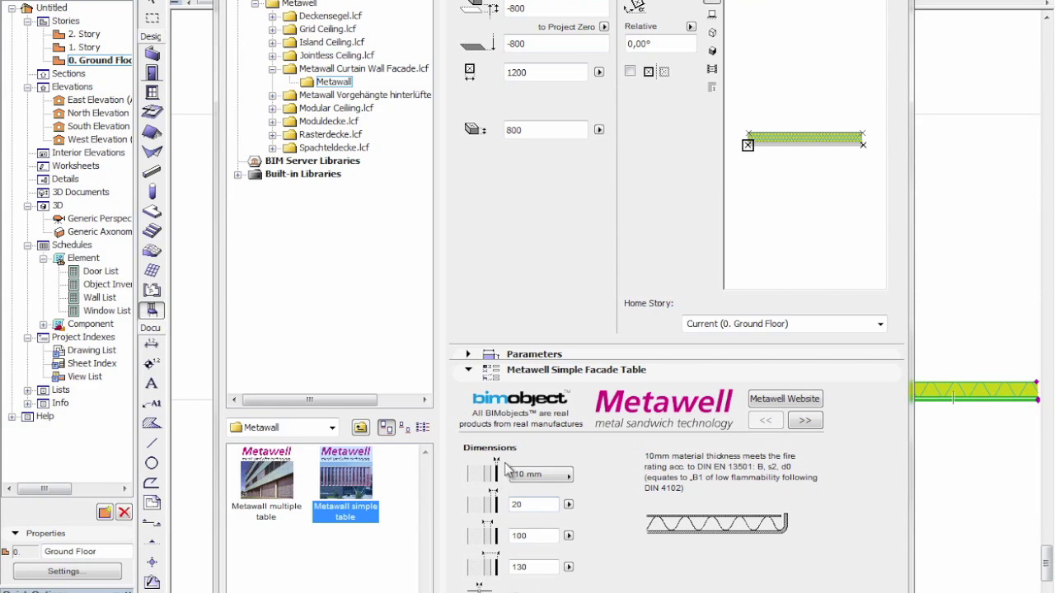
- Set the Metawell simple facade table's material thickness to 15 mm after comparing its plan and 3D previews
left_click(550, 476)
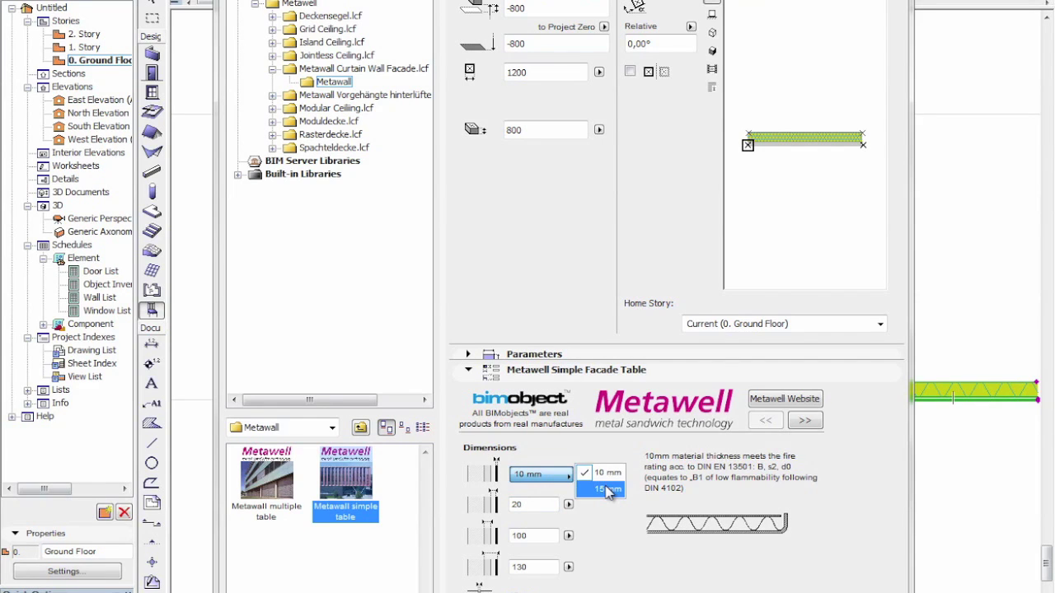
left_click(710, 48)
left_click(713, 51)
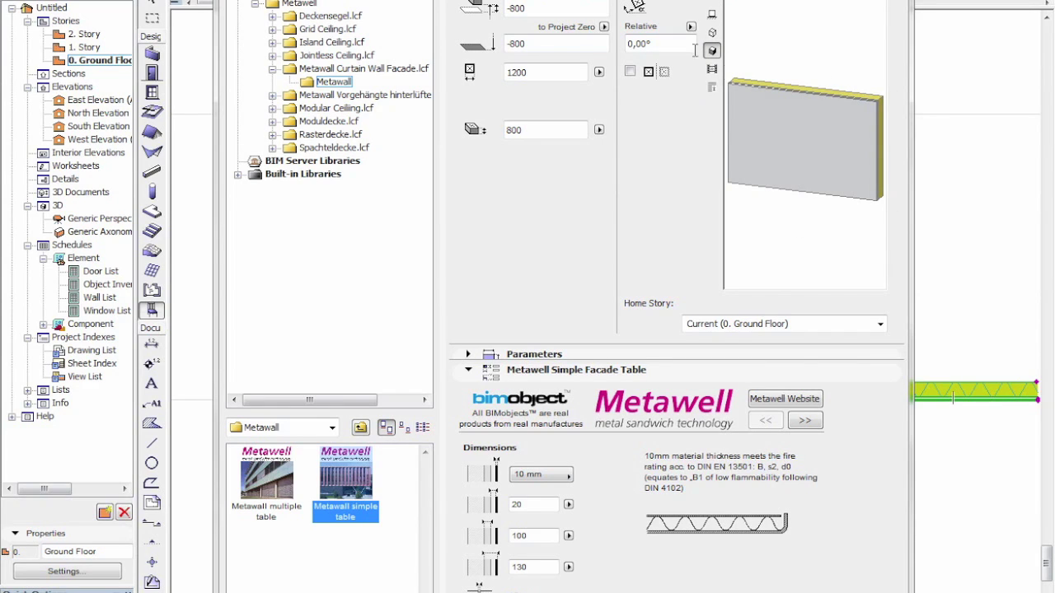
left_click(712, 8)
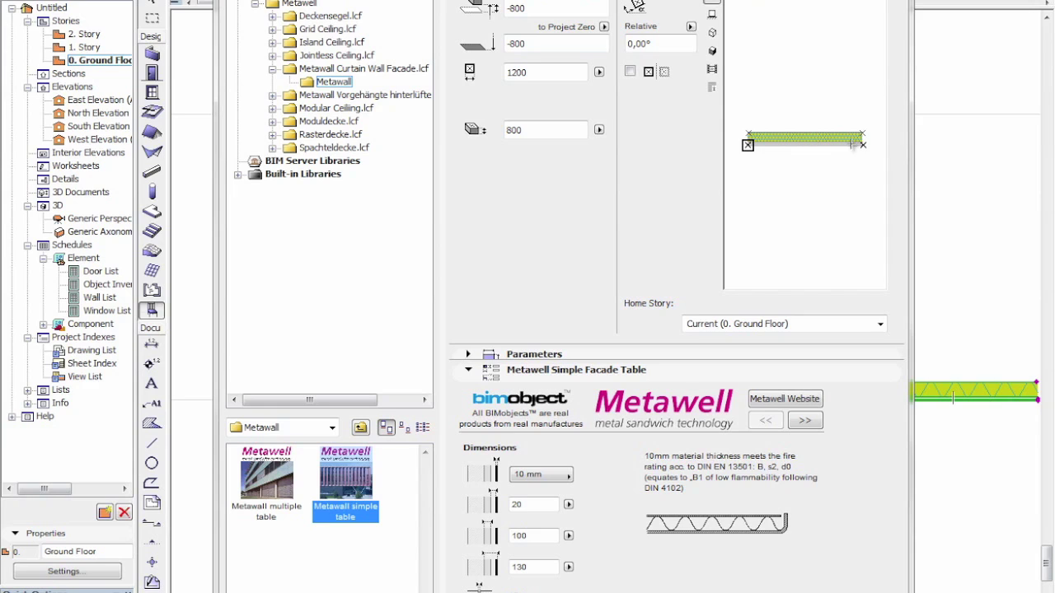
left_click(713, 51)
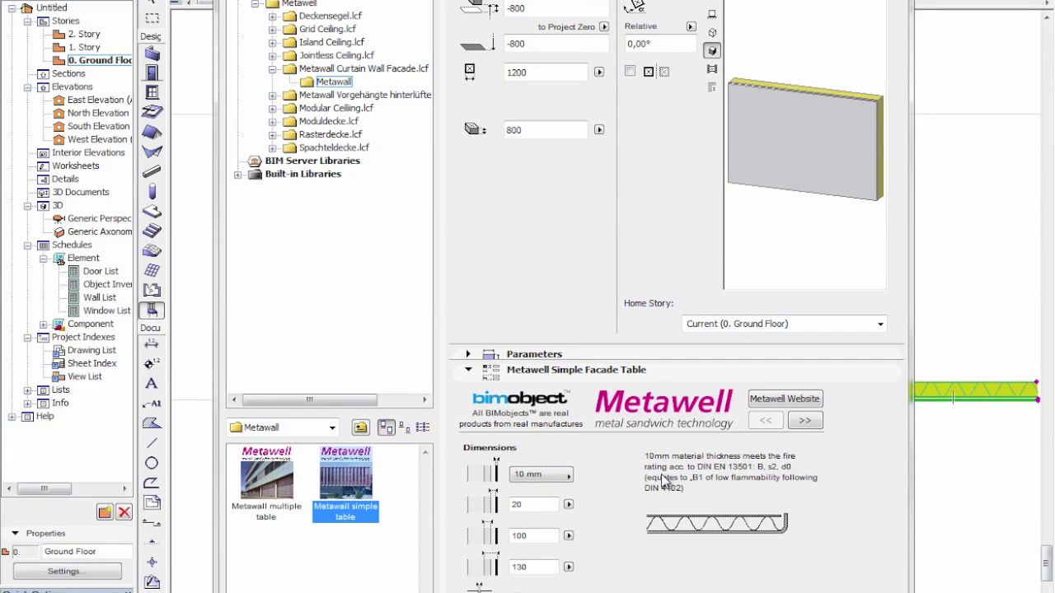
left_click(558, 475)
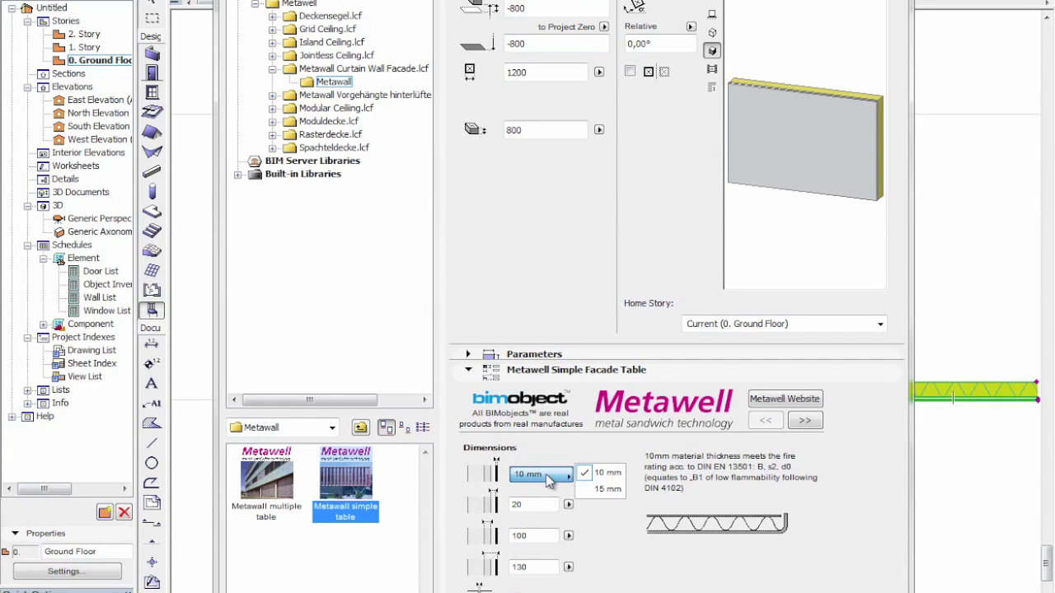
left_click(608, 491)
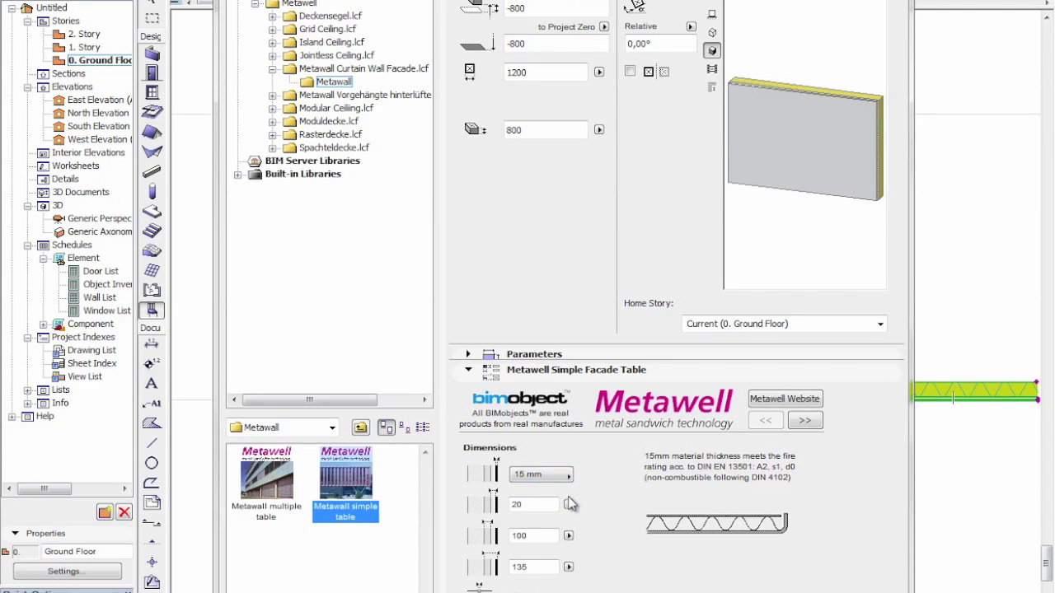
- Examine the facade panel's available forms and surface materials with the plan preview shown
left_click(535, 505)
left_click(712, 4)
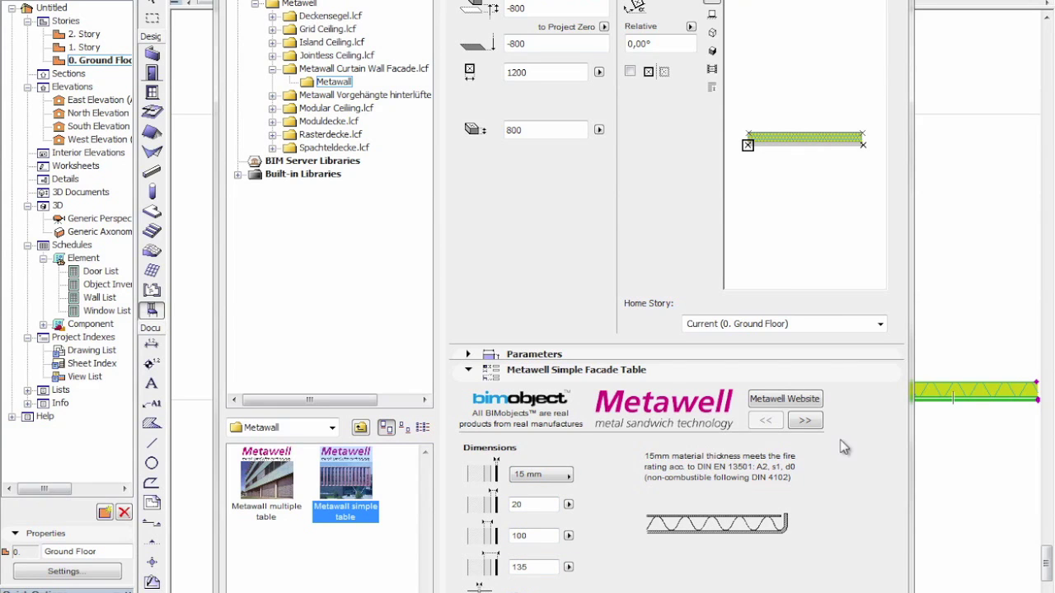
left_click(806, 421)
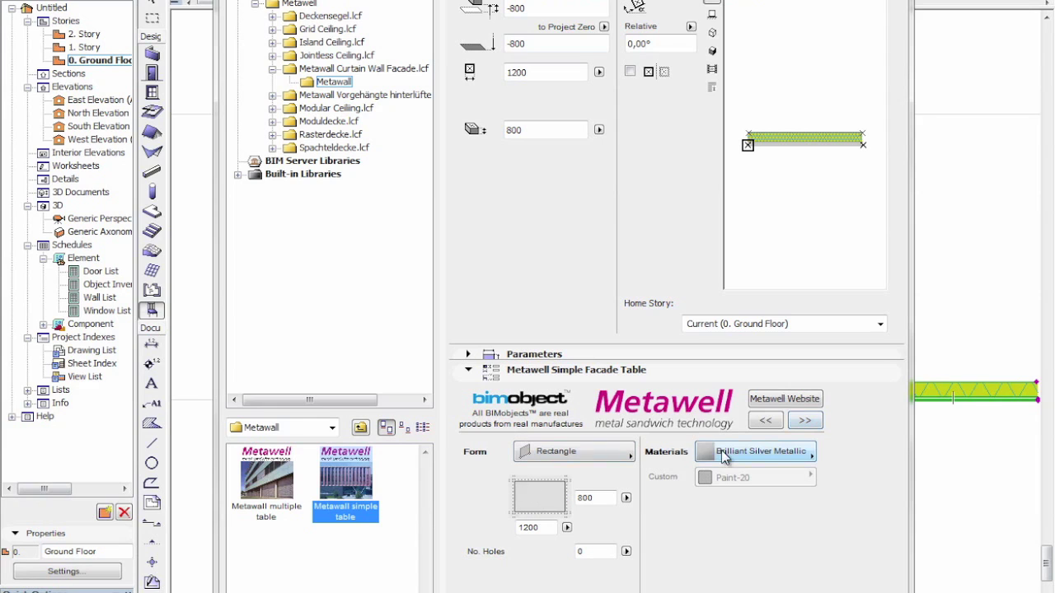
left_click(550, 454)
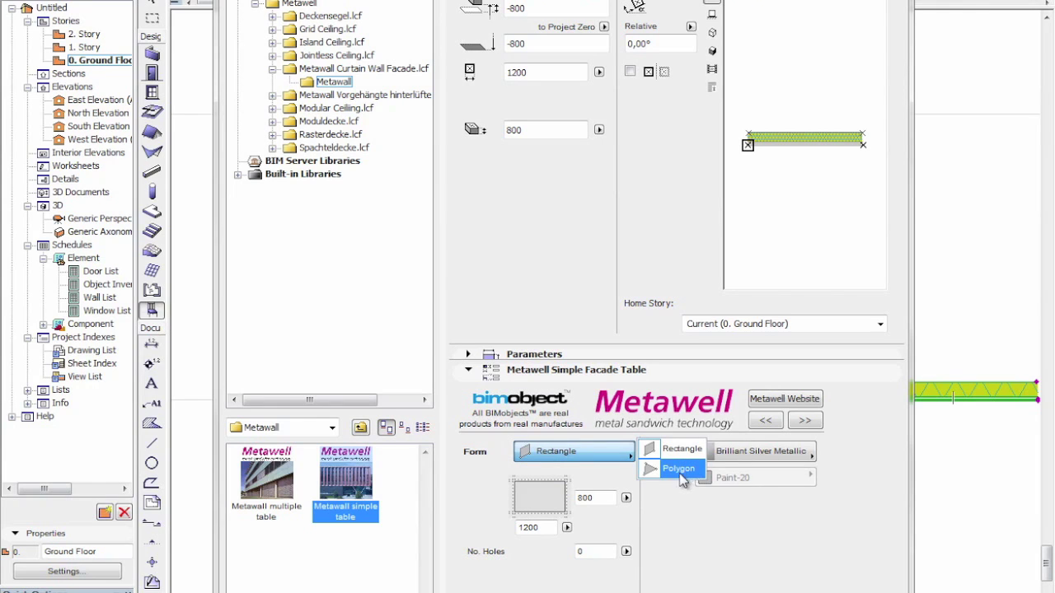
left_click(846, 493)
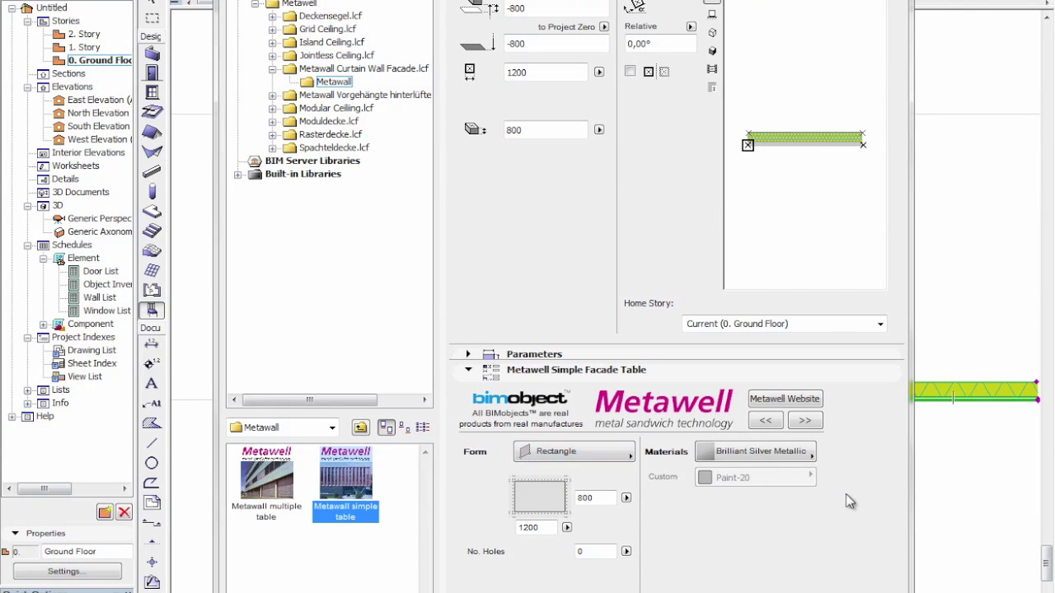
left_click(725, 456)
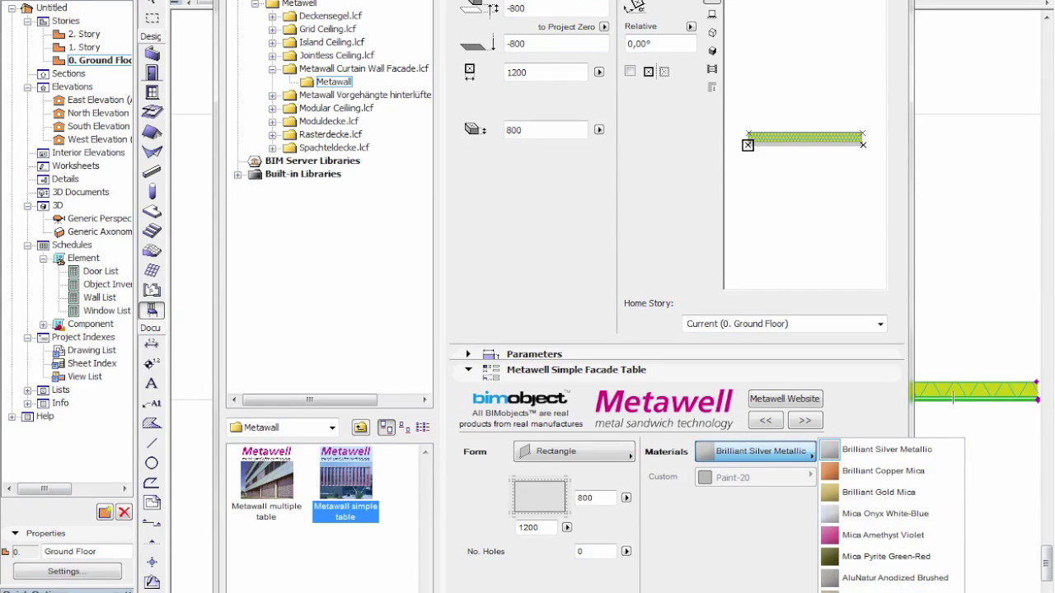
left_click(728, 578)
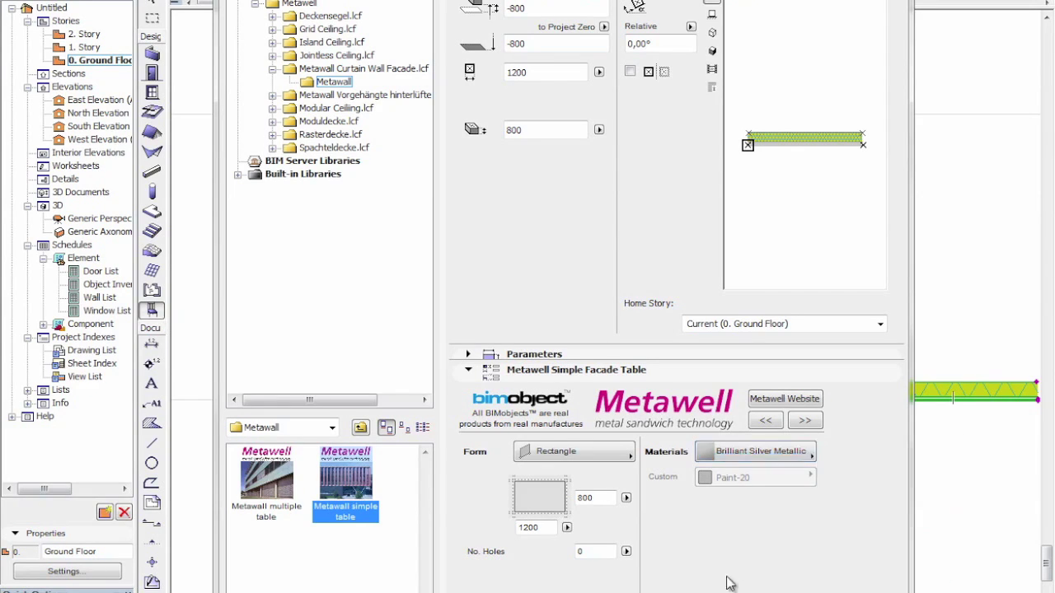
- Examine the panel's 2D representation scale options and its 3D detail level options
left_click(806, 418)
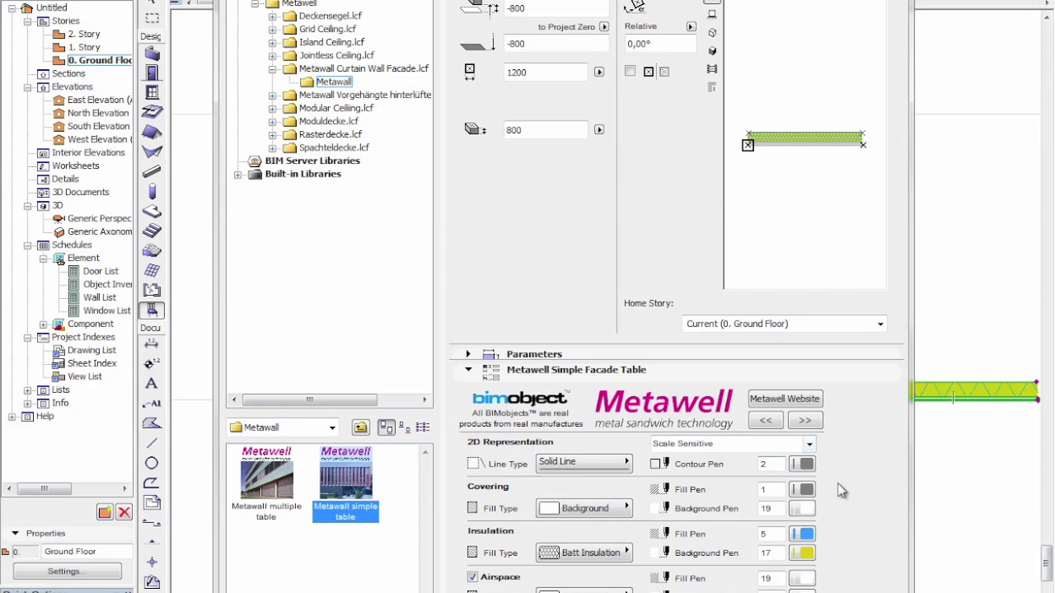
left_click(745, 452)
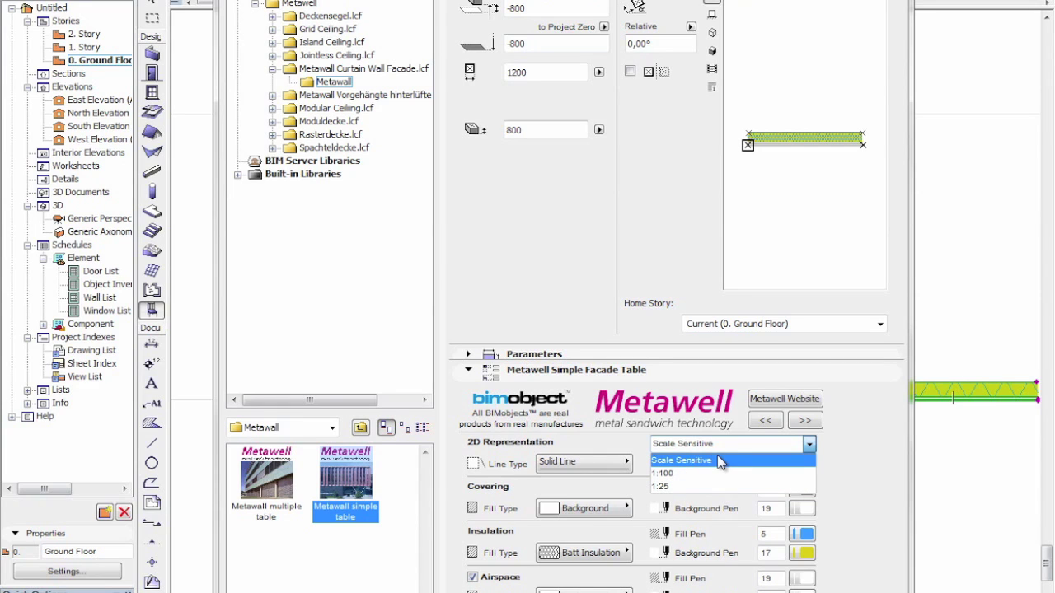
left_click(886, 477)
left_click(805, 421)
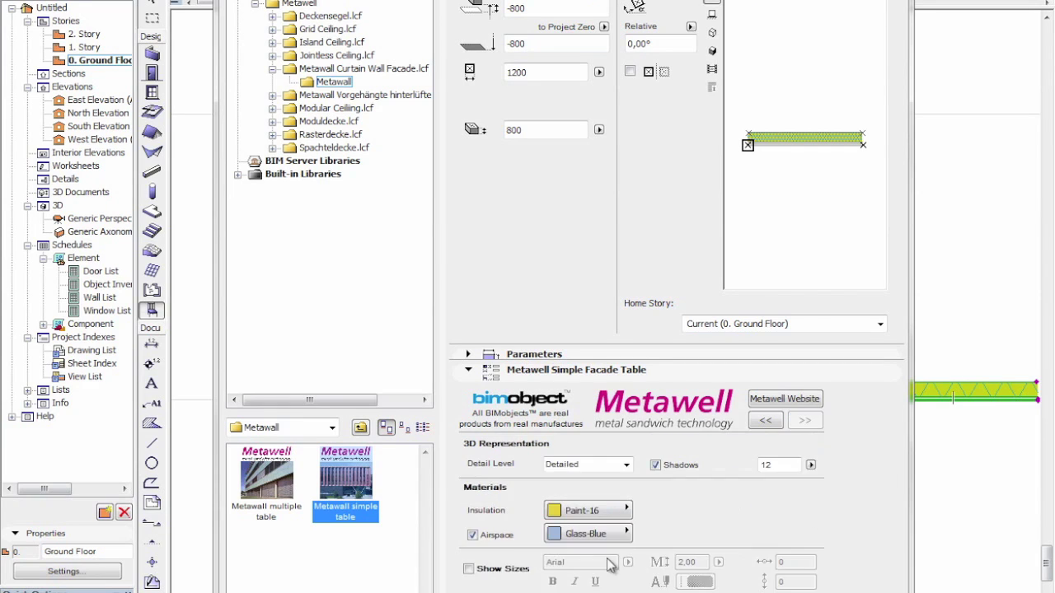
left_click(590, 465)
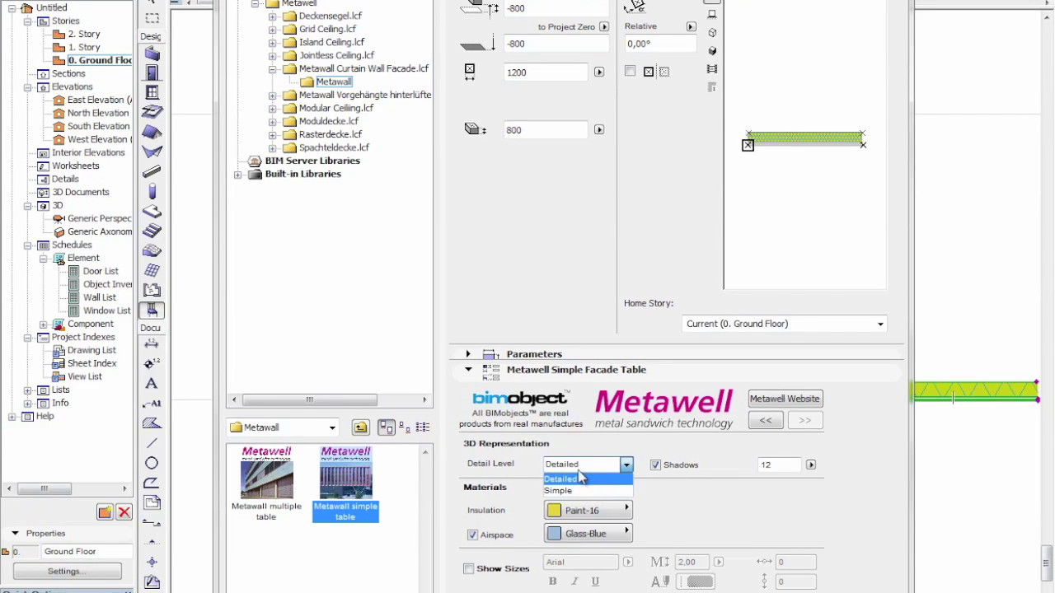
left_click(713, 500)
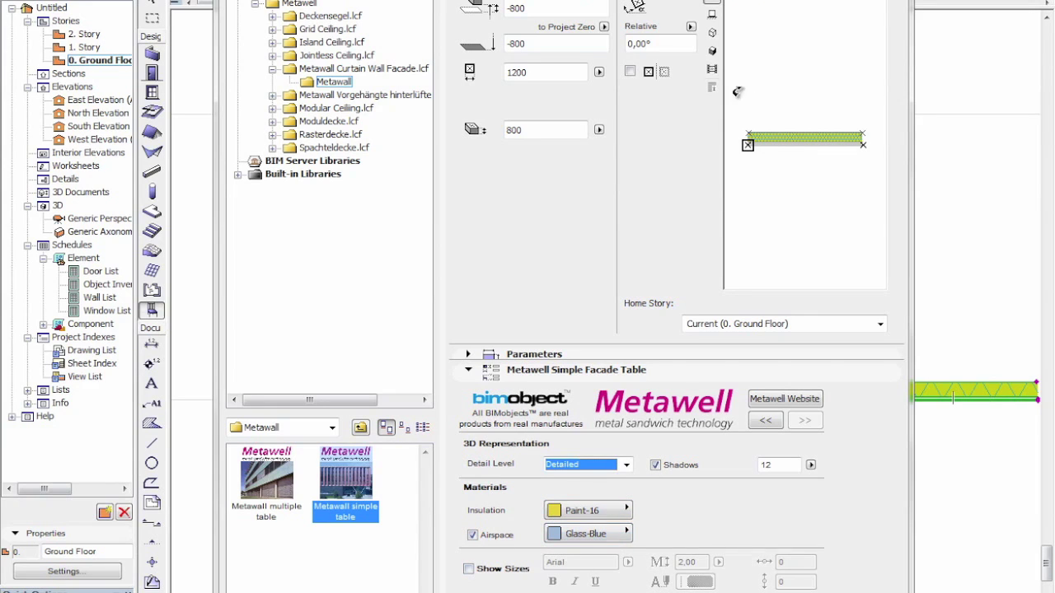
- Preview the panel in 3D with its sizes shown, and turn the size display off again
left_click(712, 50)
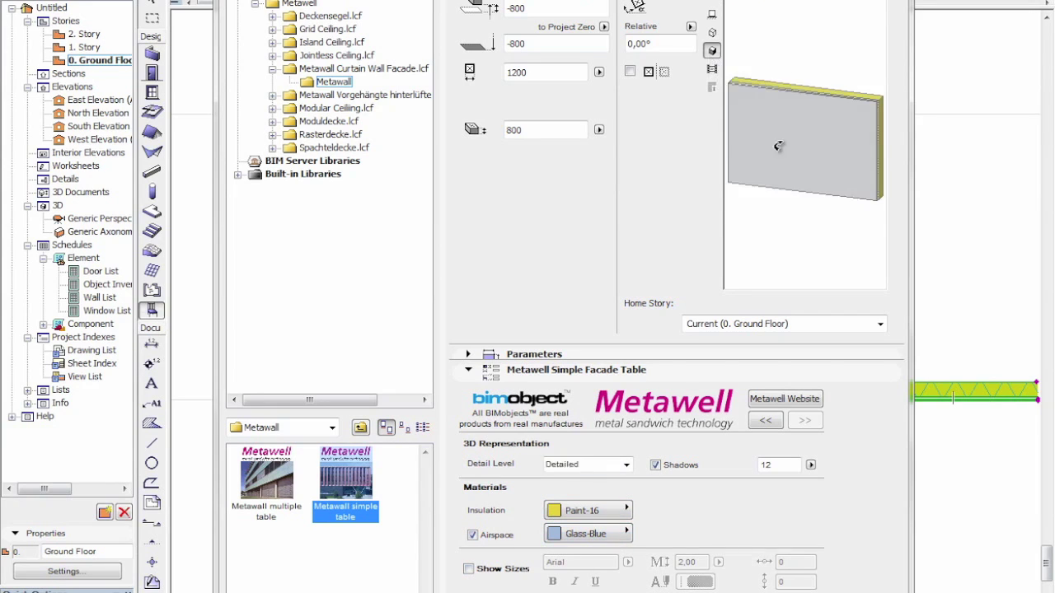
left_click(468, 569)
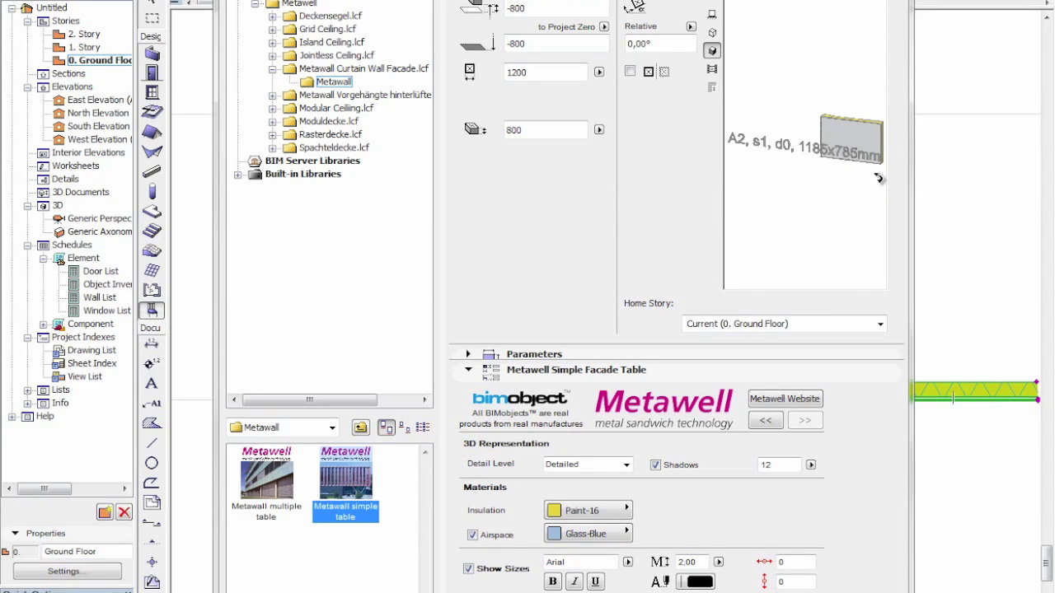
left_click(468, 569)
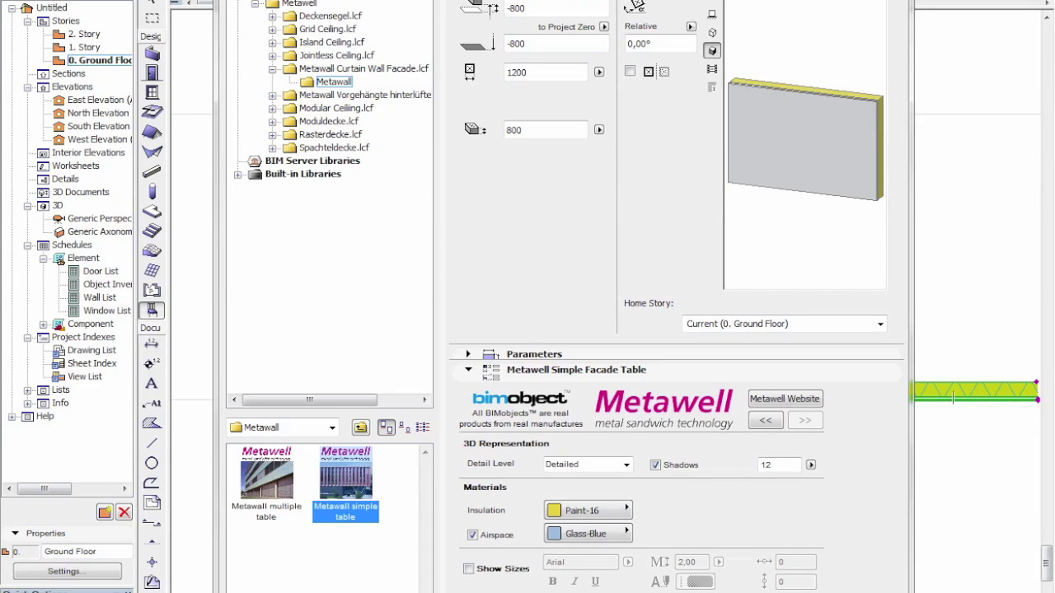
- Apply the panel's object settings and show the panel close up in the 3D perspective view
key("Return")
key("F5")
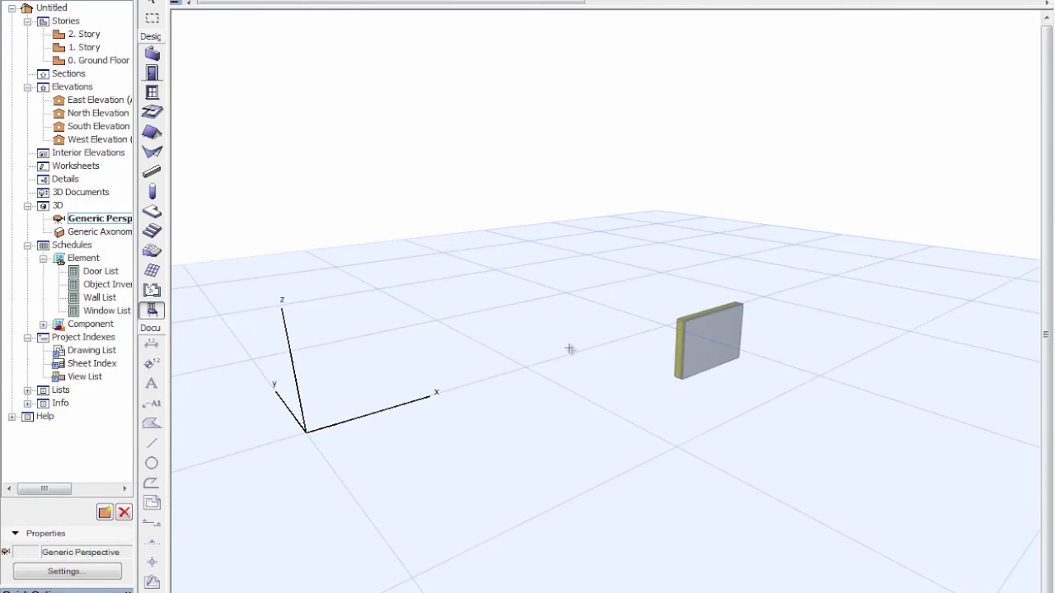
scroll(737, 338, "up", 5)
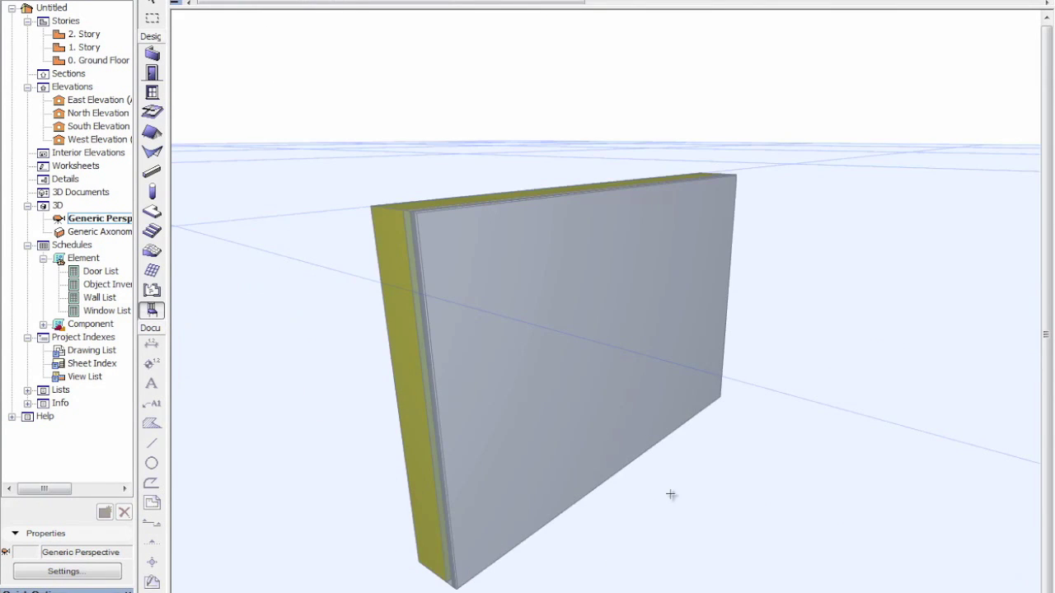
scroll(772, 407, "up", 3)
scroll(772, 408, "down", 3)
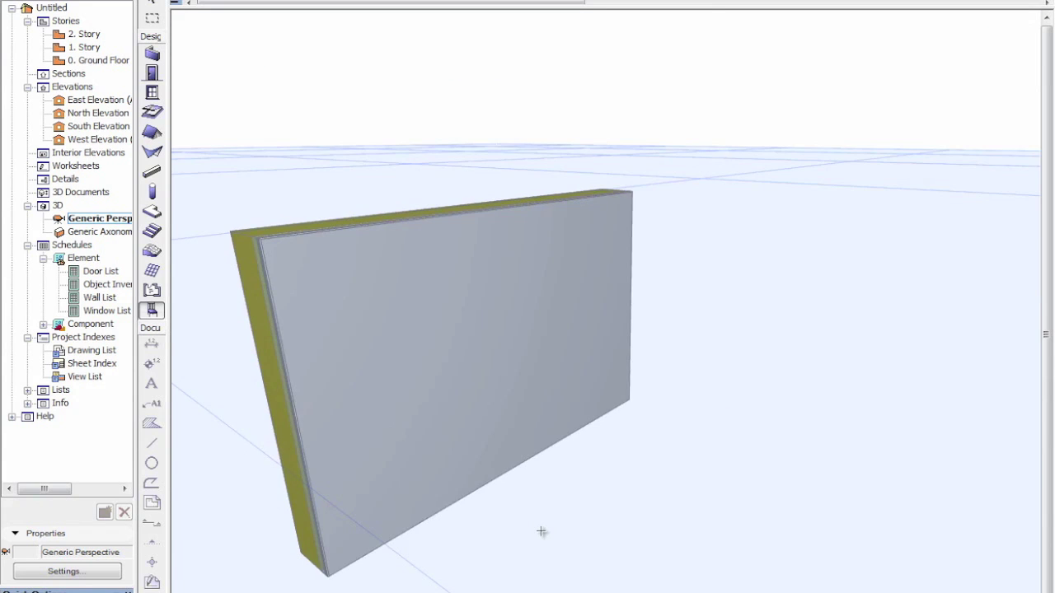
scroll(542, 532, "down", 2)
- Select the panel and insert a new point on its upper edge, pulled down to form a V-shaped notch
left_click(461, 320)
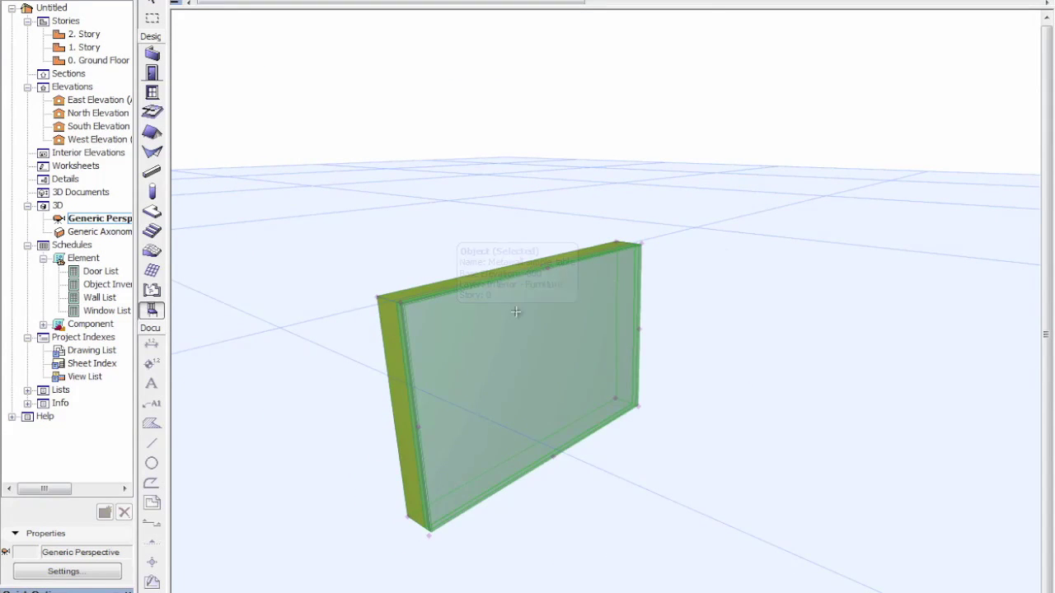
left_click(643, 243)
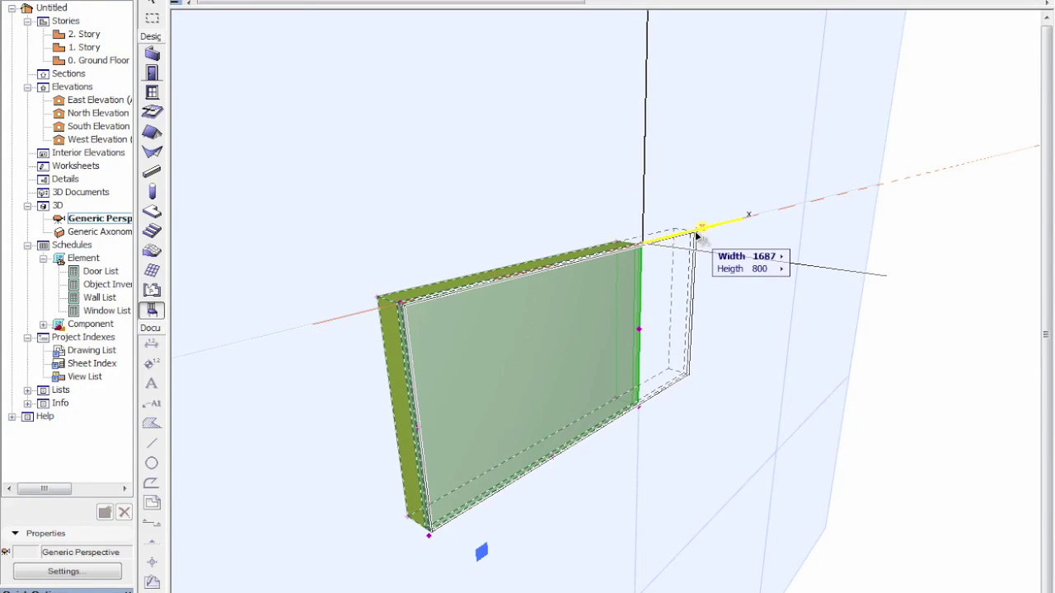
key("Escape")
left_click(553, 265)
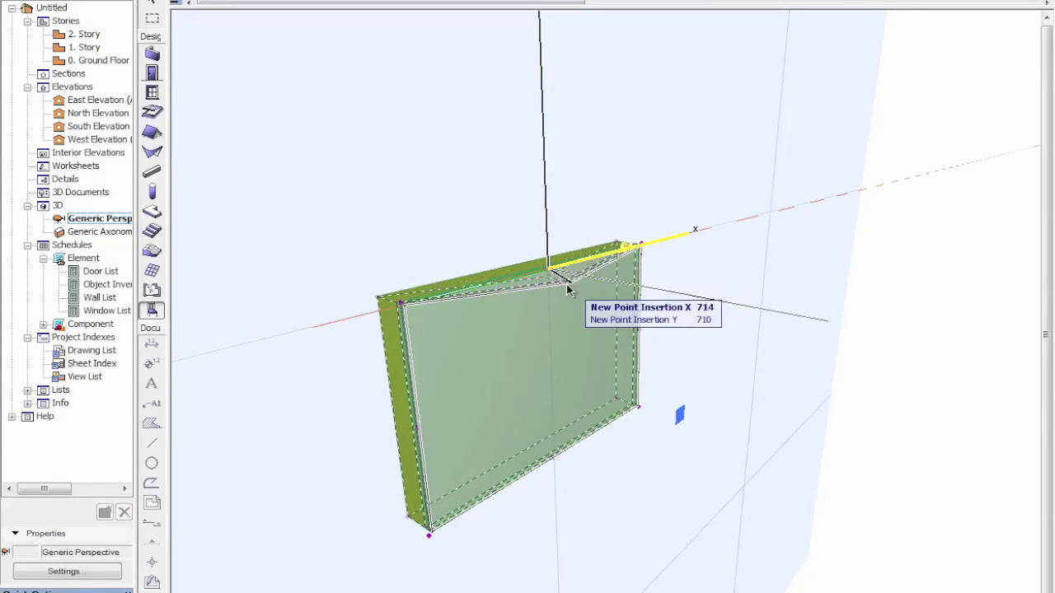
left_click(502, 303)
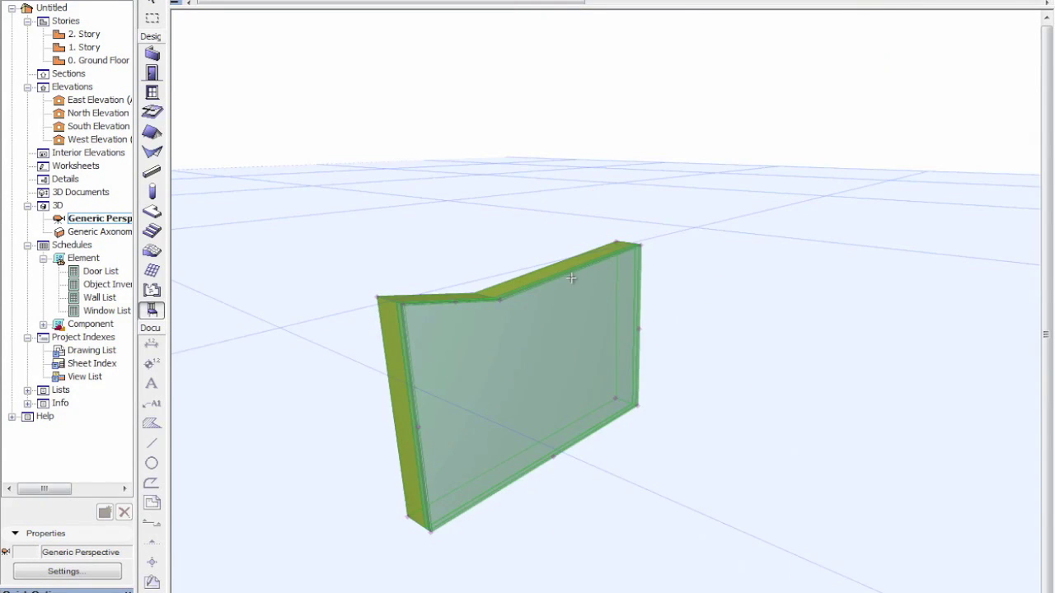
- Insert a point on each side of the upper notch and raise both to form two peaks
left_click(464, 300)
left_click(437, 269)
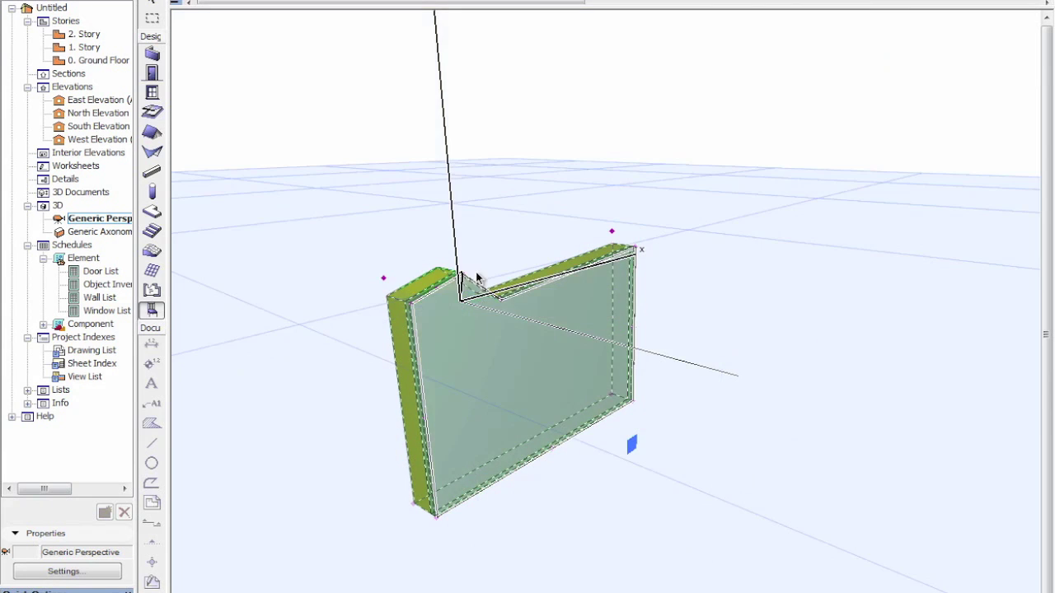
left_click(579, 267)
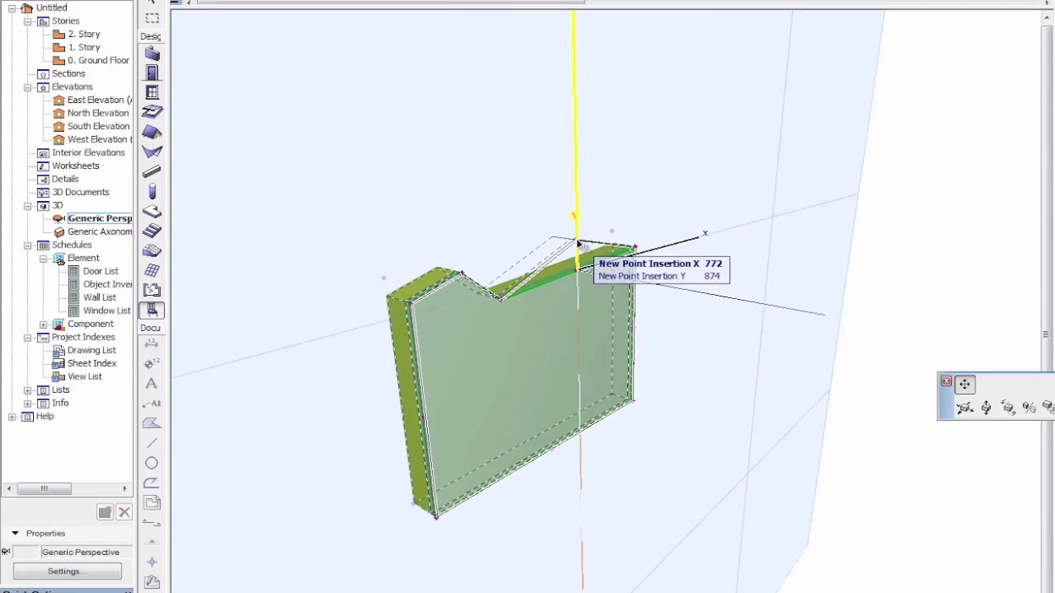
left_click(576, 240)
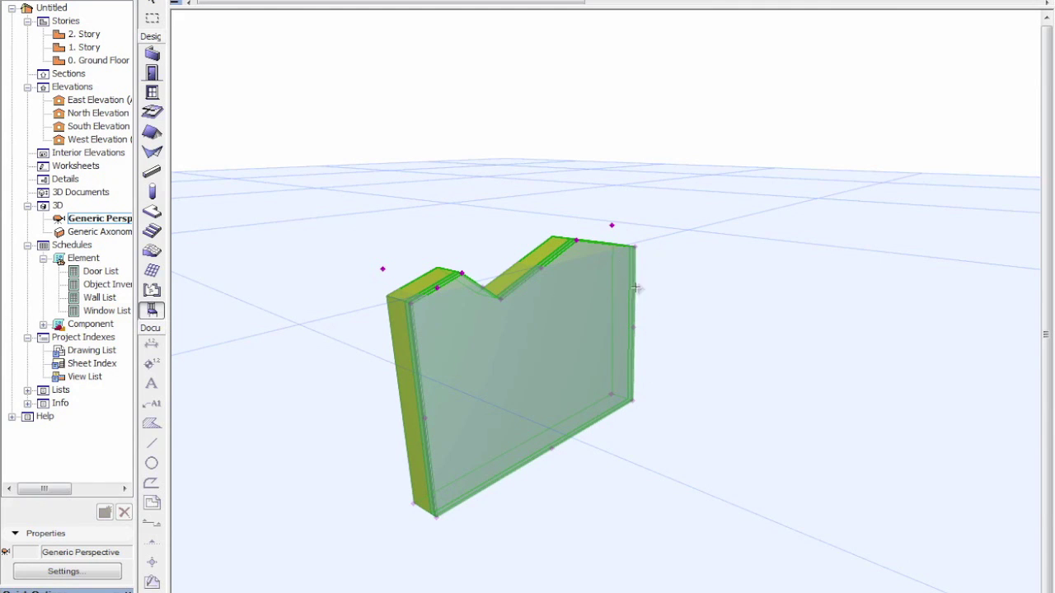
- Insert points on the panel's right edge and along its lower edge, pulling them inward to make the outline irregular
left_click(636, 327)
left_click(613, 332)
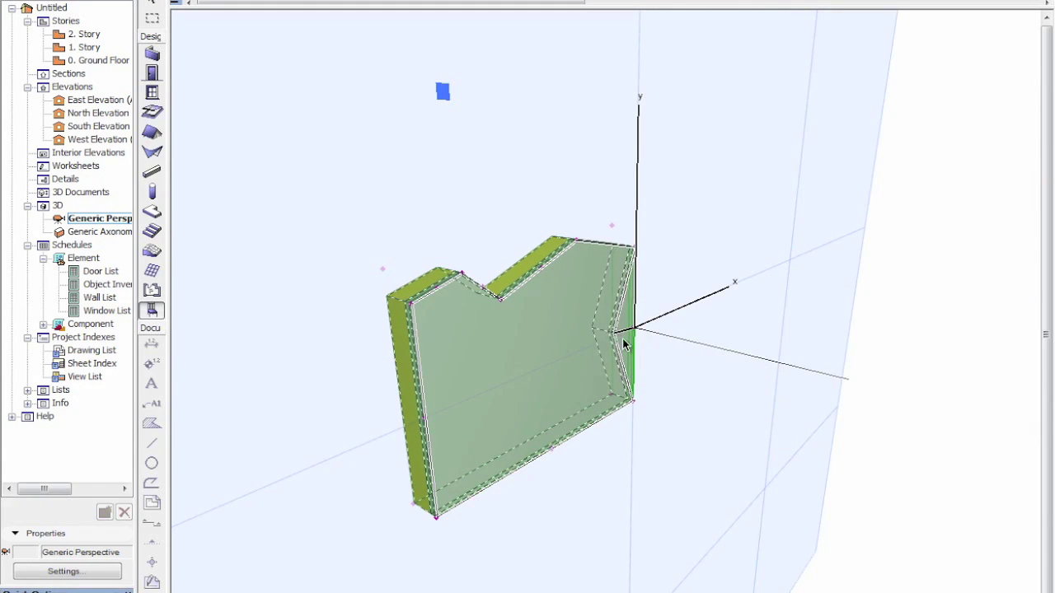
left_click(557, 445)
left_click(552, 430)
left_click(601, 413)
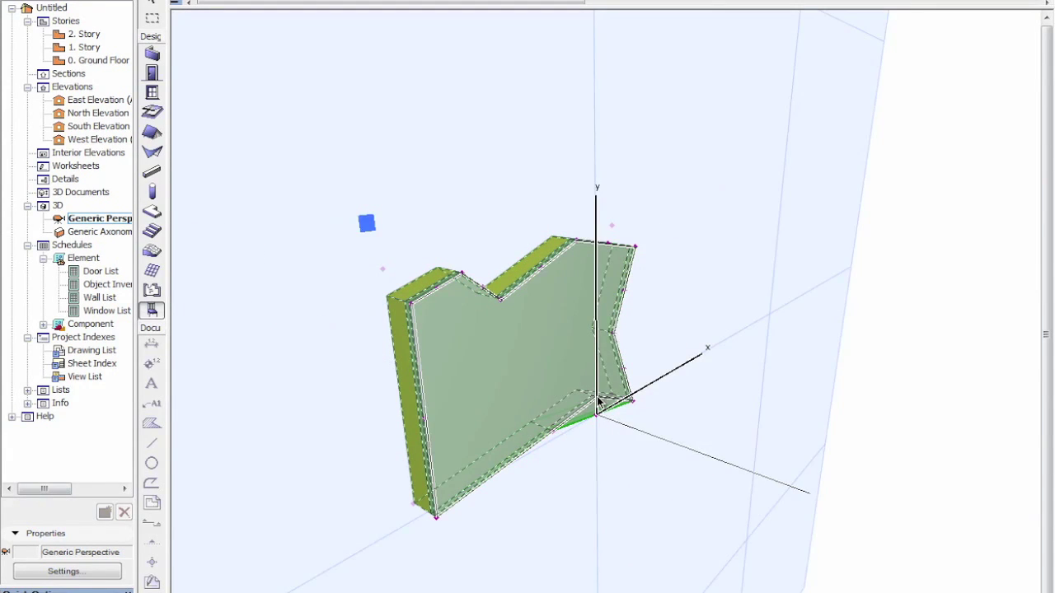
left_click(595, 398)
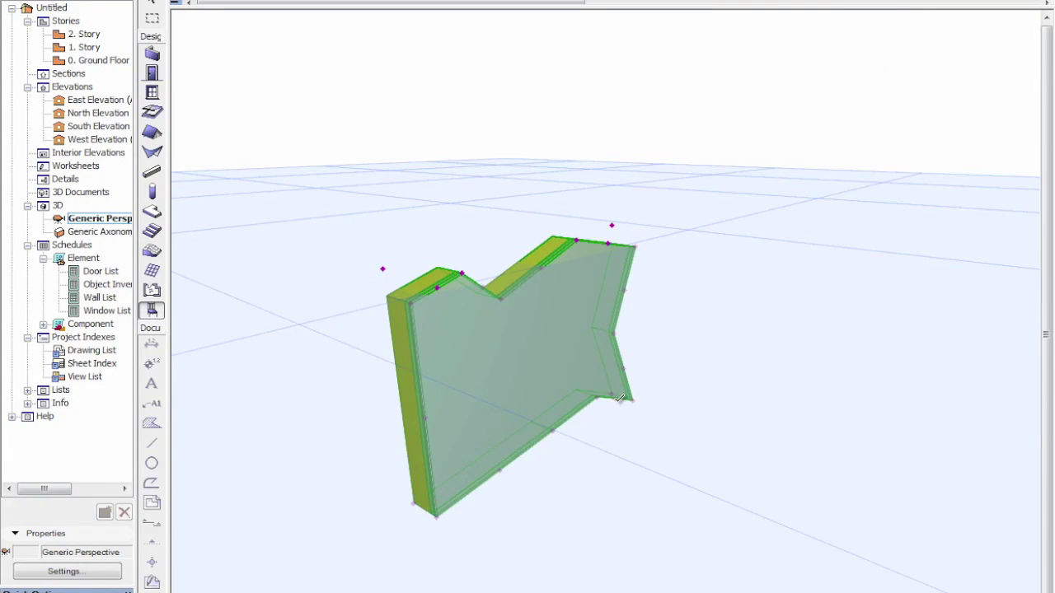
left_click(557, 426)
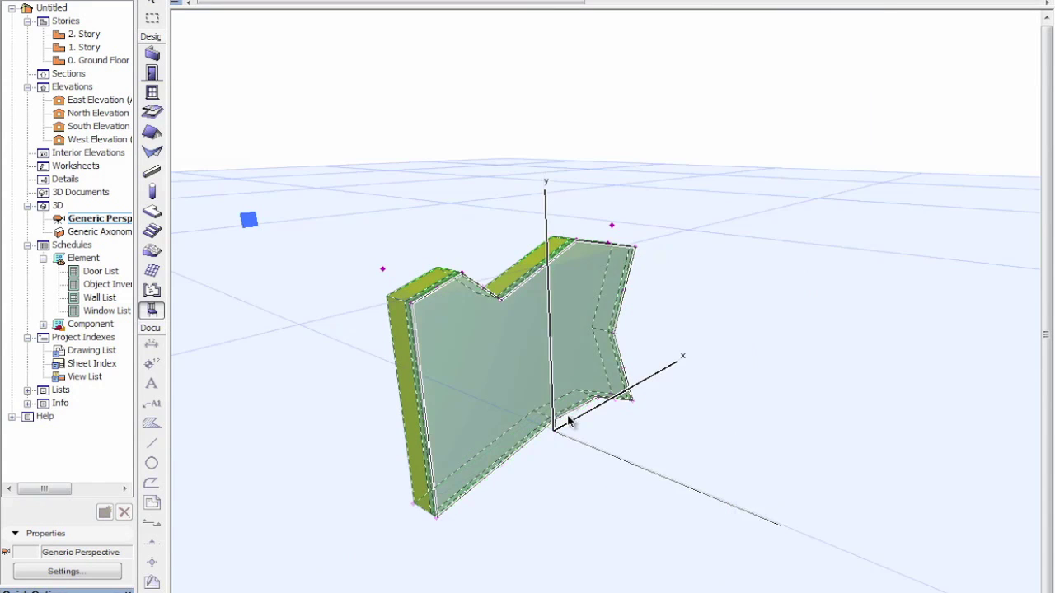
left_click(579, 404)
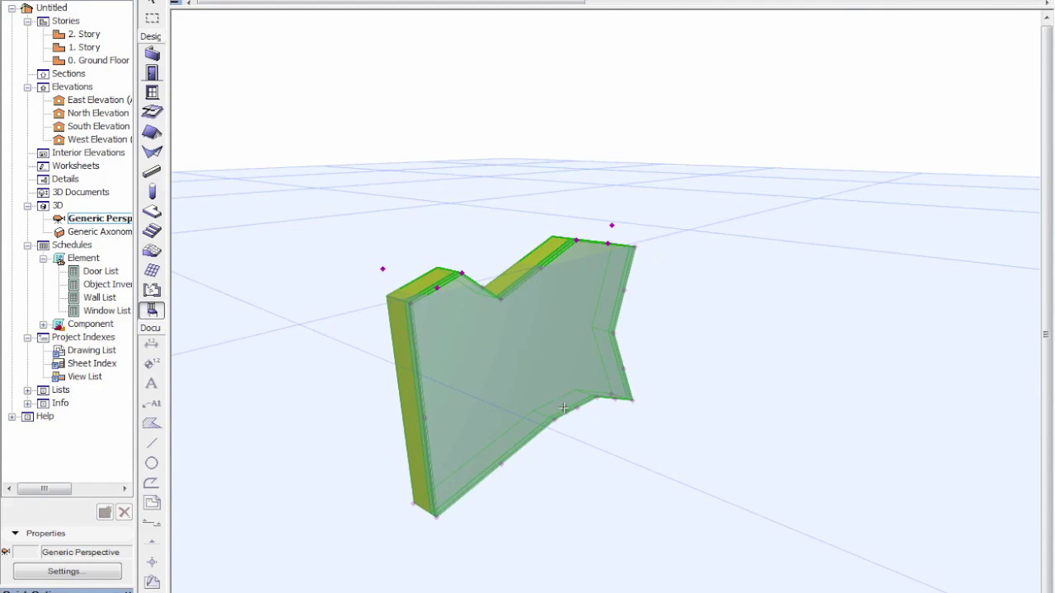
- Undo all point insertions and moves made on the facade panel's outline and deselect the panel
key("ctrl+z")
key("ctrl+z")
key("ctrl+z")
key("ctrl+z")
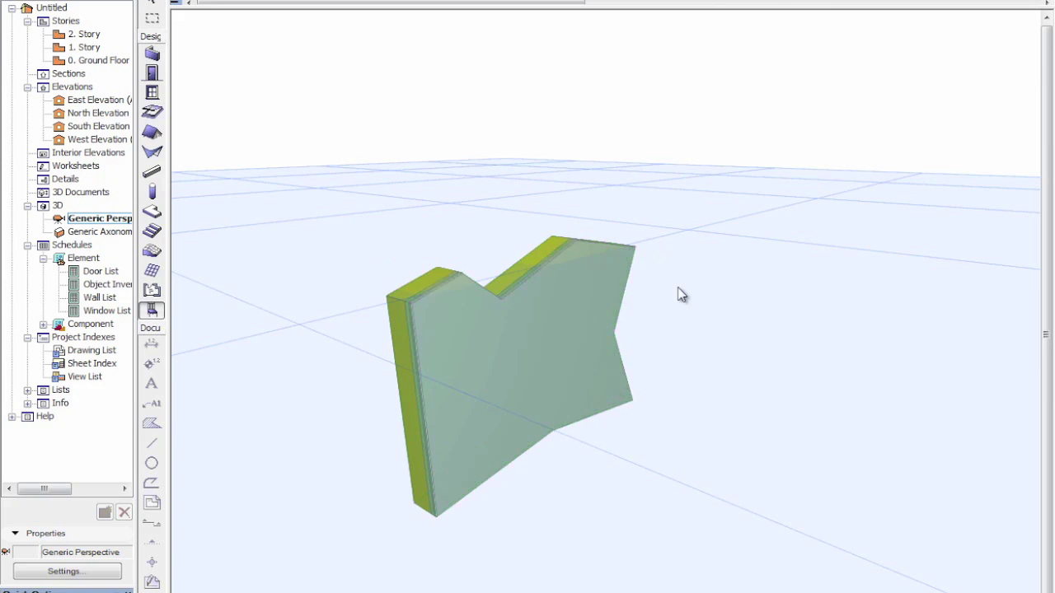
key("ctrl+z")
key("ctrl+z")
key("ctrl+z")
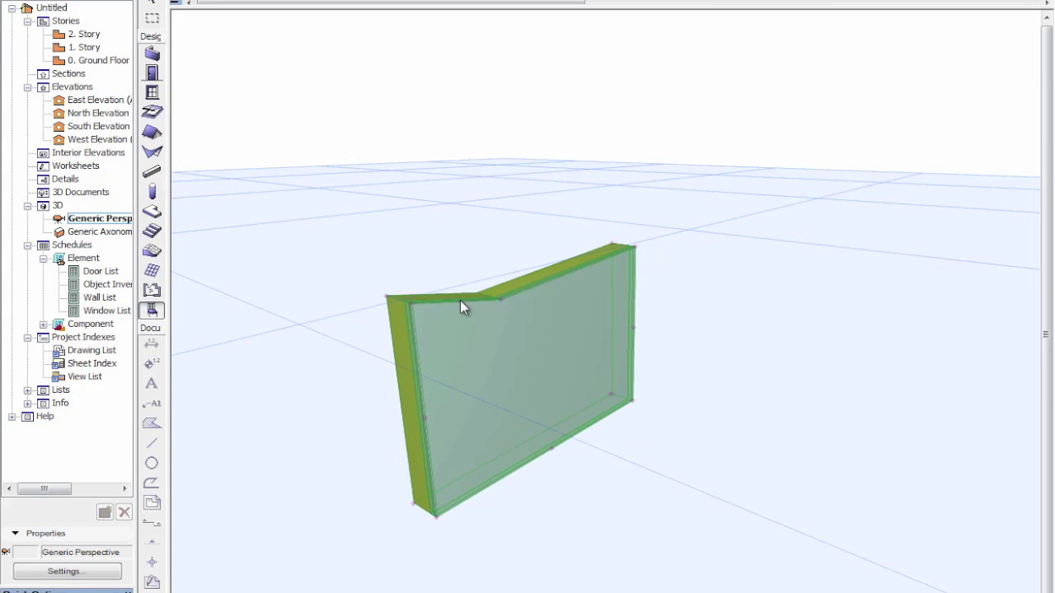
key("Escape")
- Select the panel close up at its layered end and open its object settings
middle_click_drag(396, 271, 571, 351, "shift")
middle_click_drag(590, 463, 522, 349, "shift")
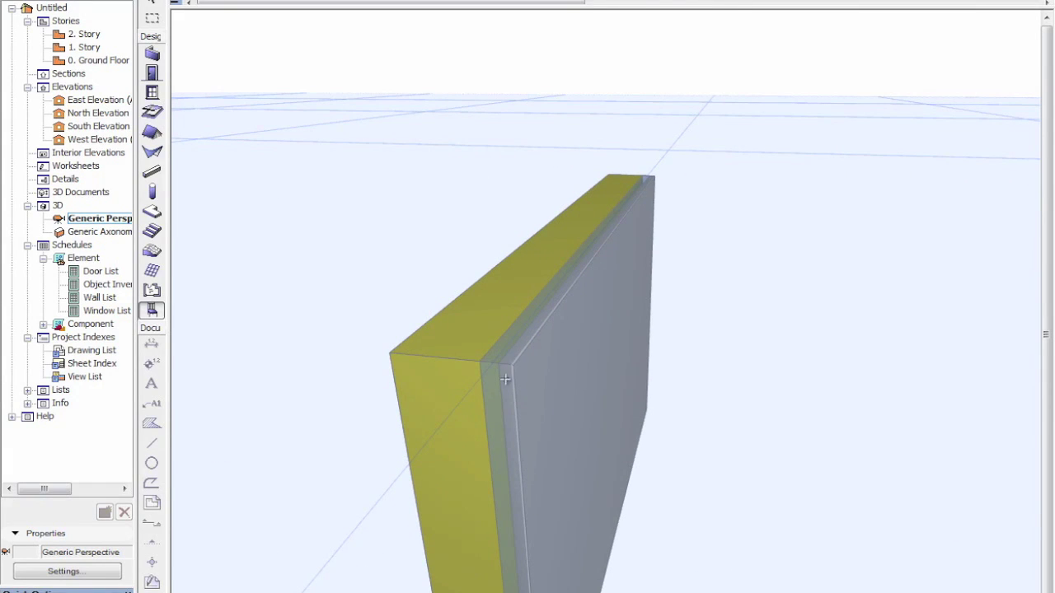
left_click(518, 407)
scroll(584, 375, "down", 5)
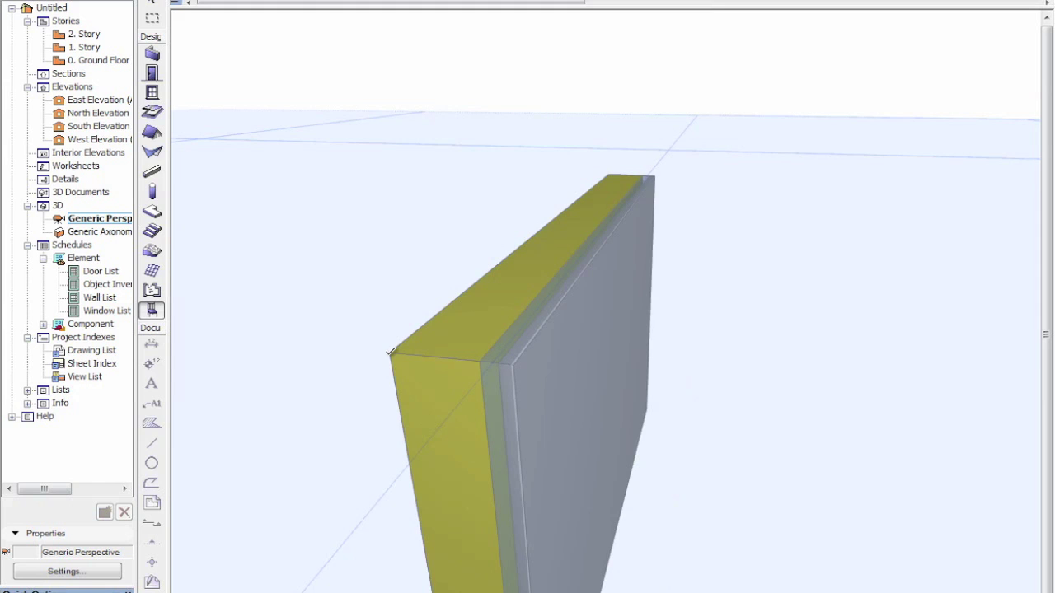
left_click(475, 355)
double_click(475, 355)
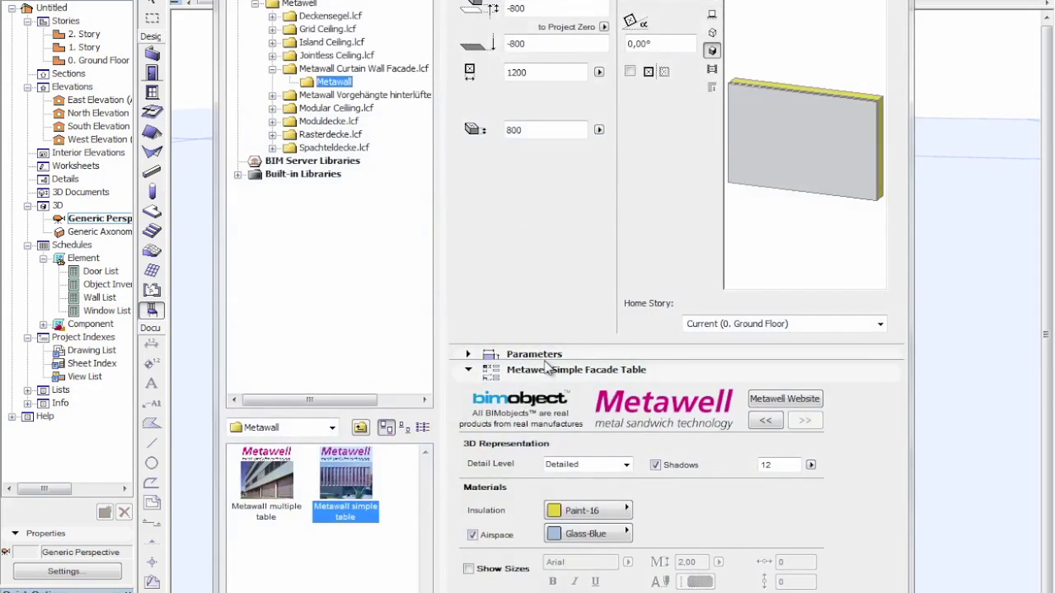
- Switch the object to the Metawall multiple table and set its material thickness to 15 mm
left_click(765, 422)
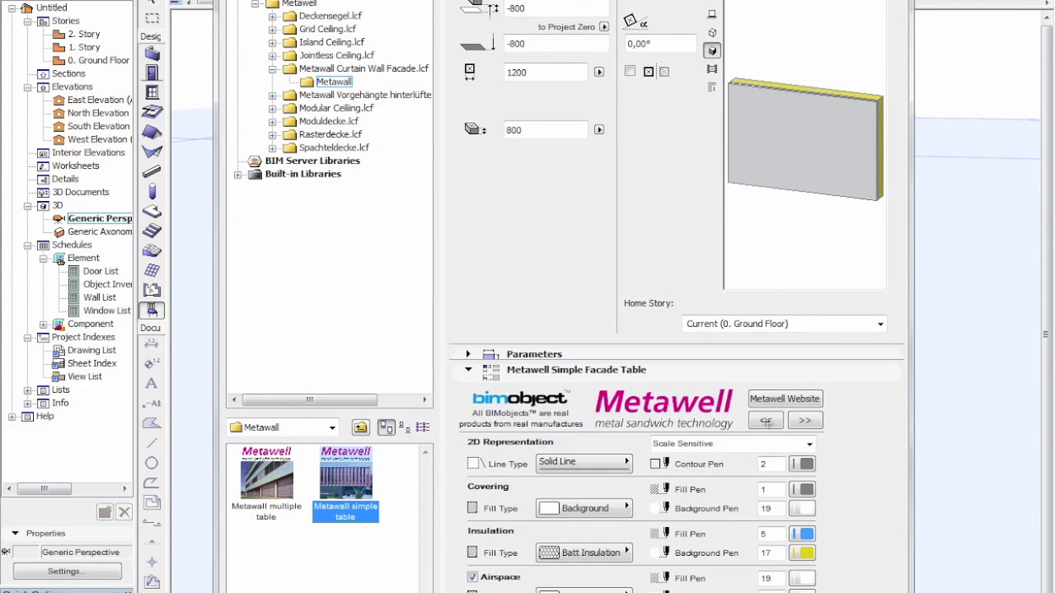
left_click(765, 421)
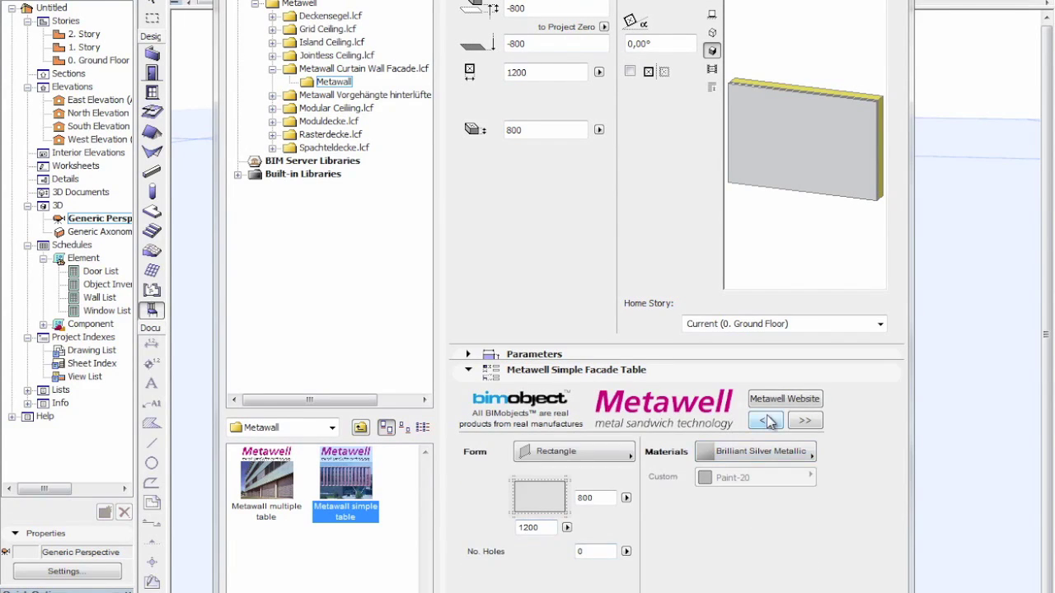
left_click(765, 421)
left_click(548, 475)
left_click(618, 484)
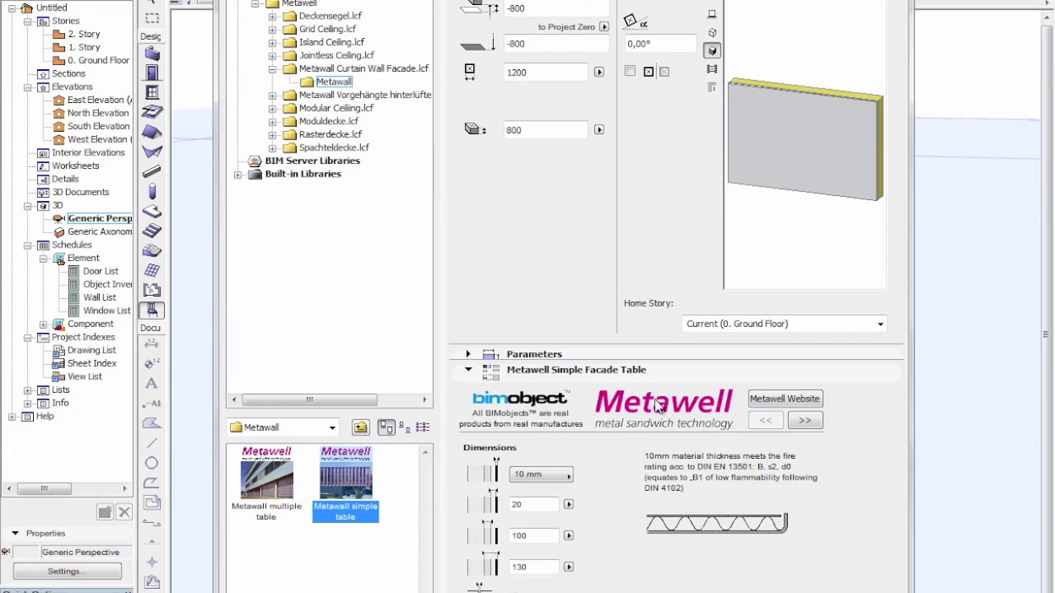
left_click(282, 492)
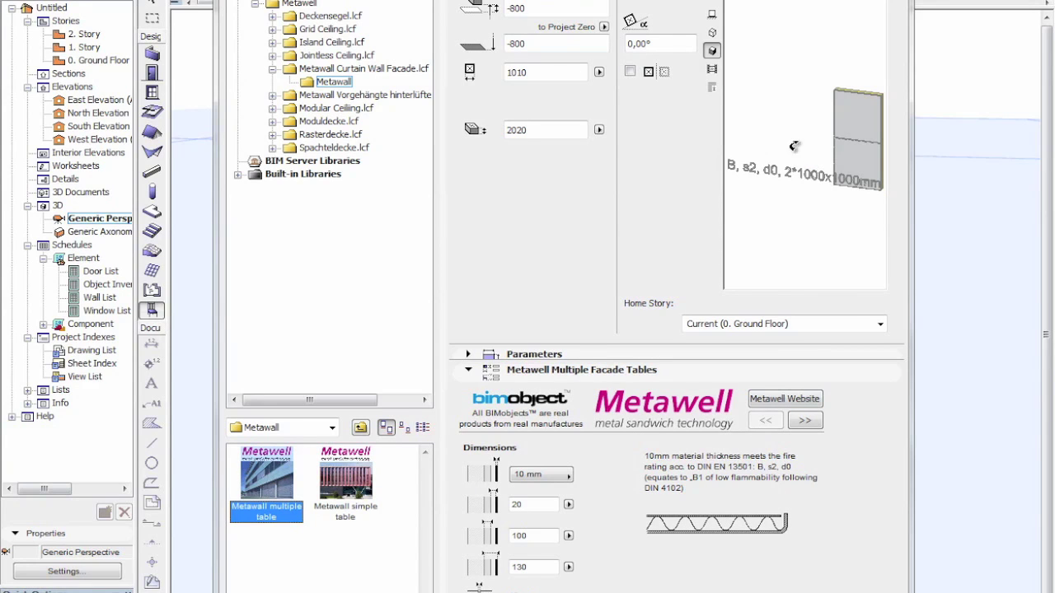
left_click(559, 463)
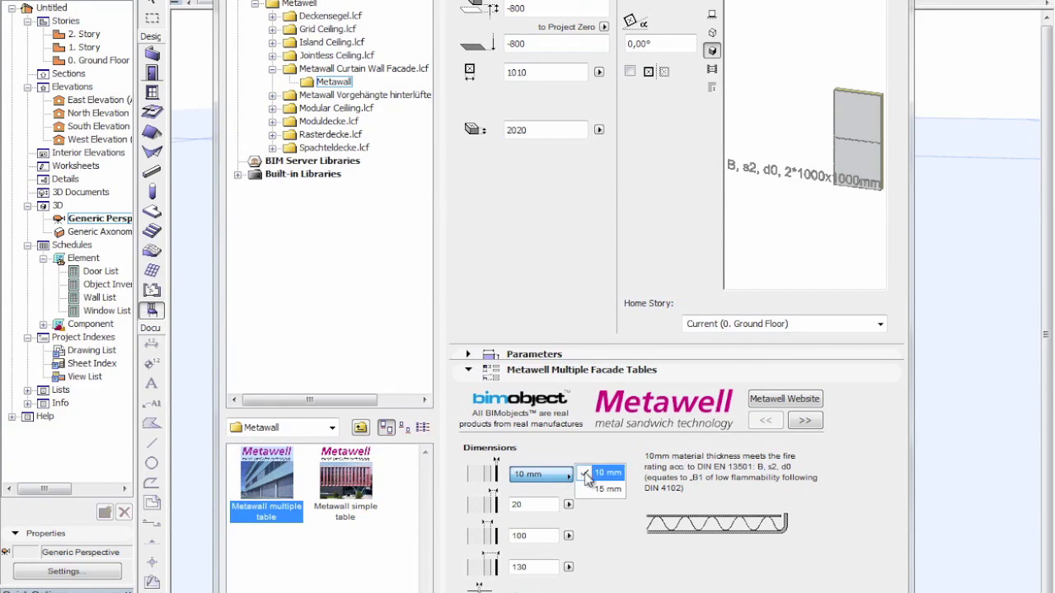
left_click(588, 486)
- Set the facade tables' material to Brilliant Copper Mica and apply the object settings
left_click(806, 421)
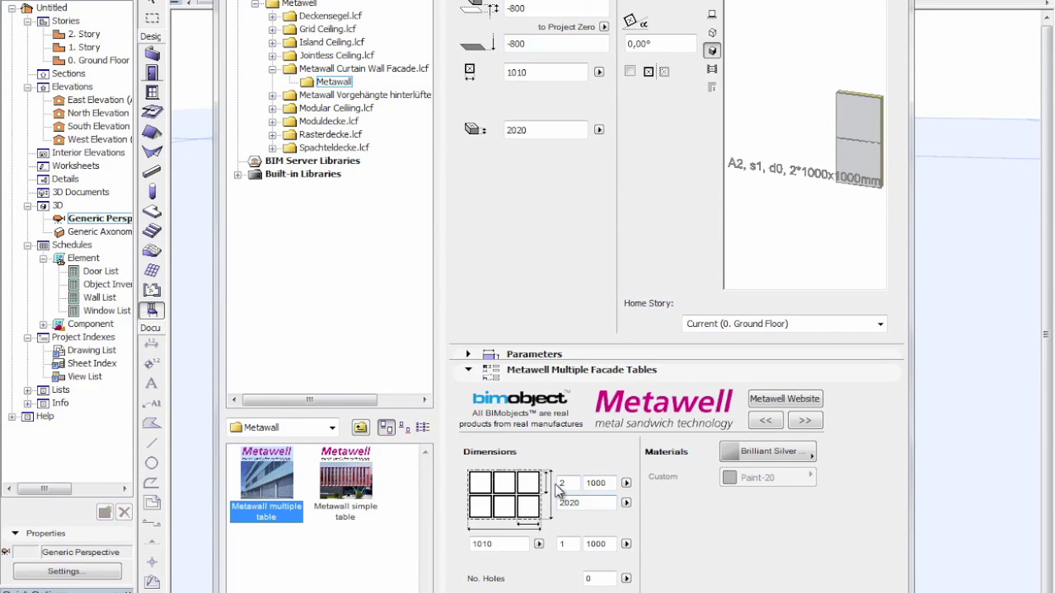
left_click(775, 458)
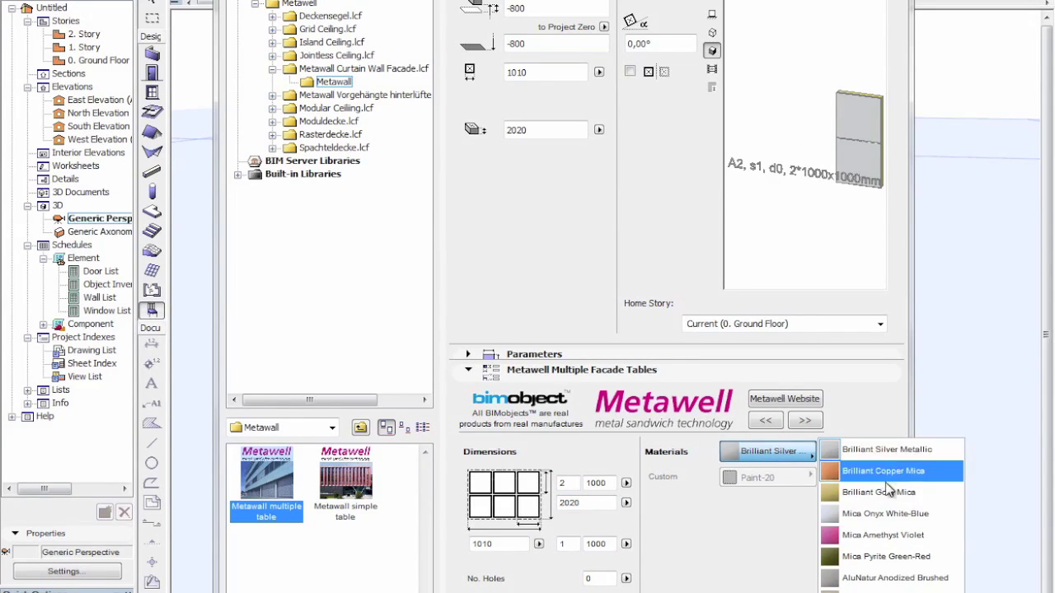
left_click(887, 509)
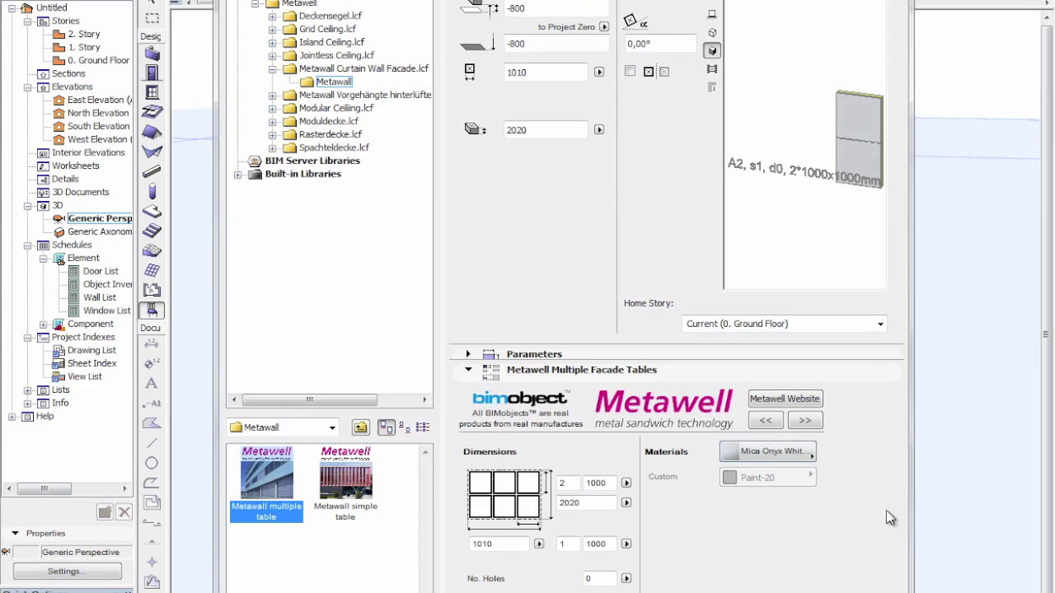
left_click(775, 459)
left_click(829, 472)
left_click(815, 422)
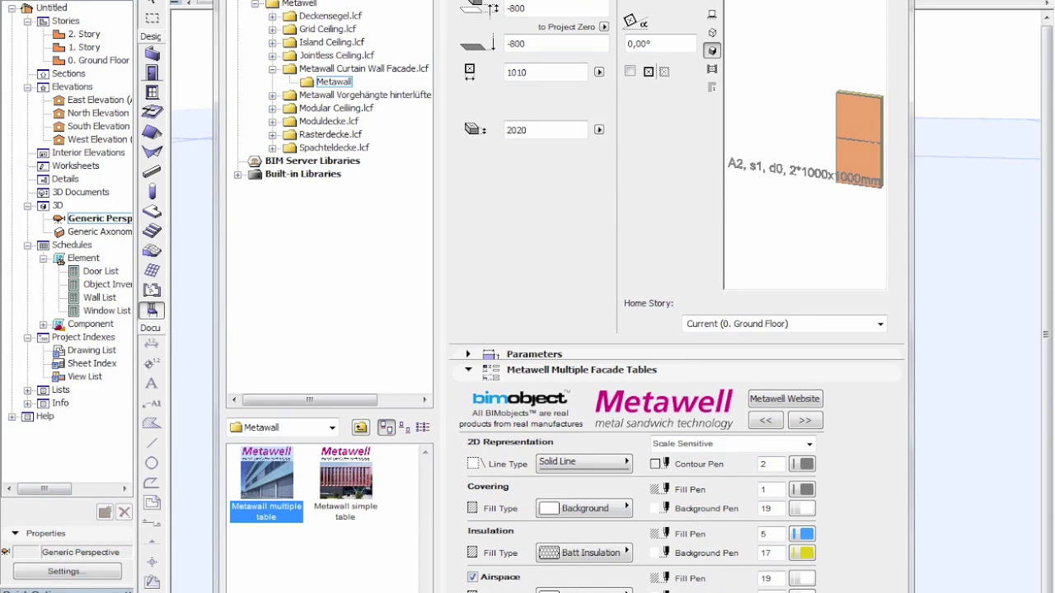
key("Return")
key("Escape")
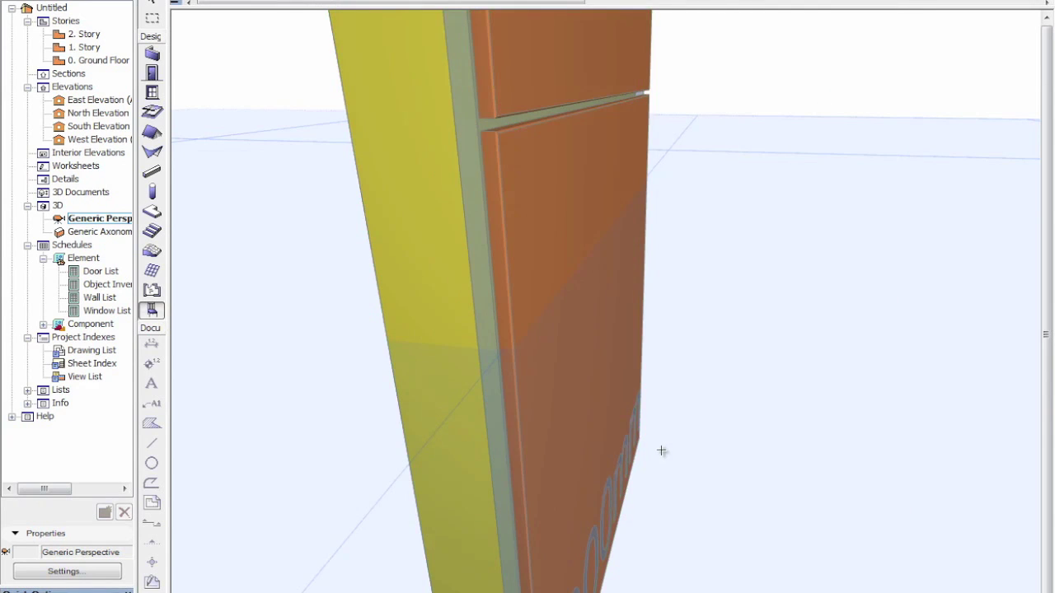
- Select the long panel in the ground floor plan and miter the insulation at its left end to 45°
key("F2")
scroll(662, 450, "down", 3)
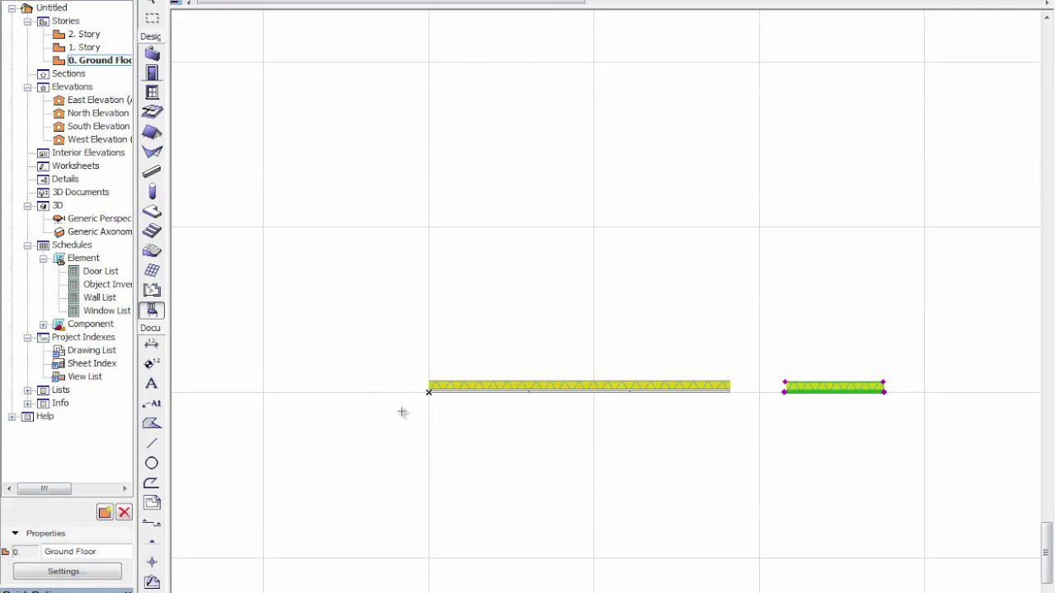
scroll(474, 387, "up", 3)
left_click(553, 382)
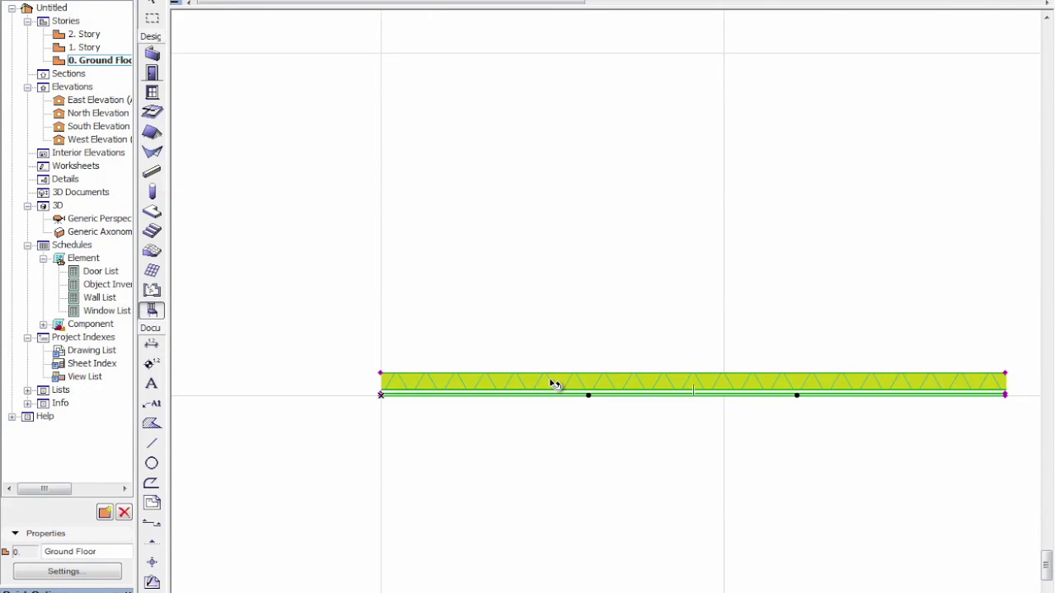
scroll(388, 400, "up", 5)
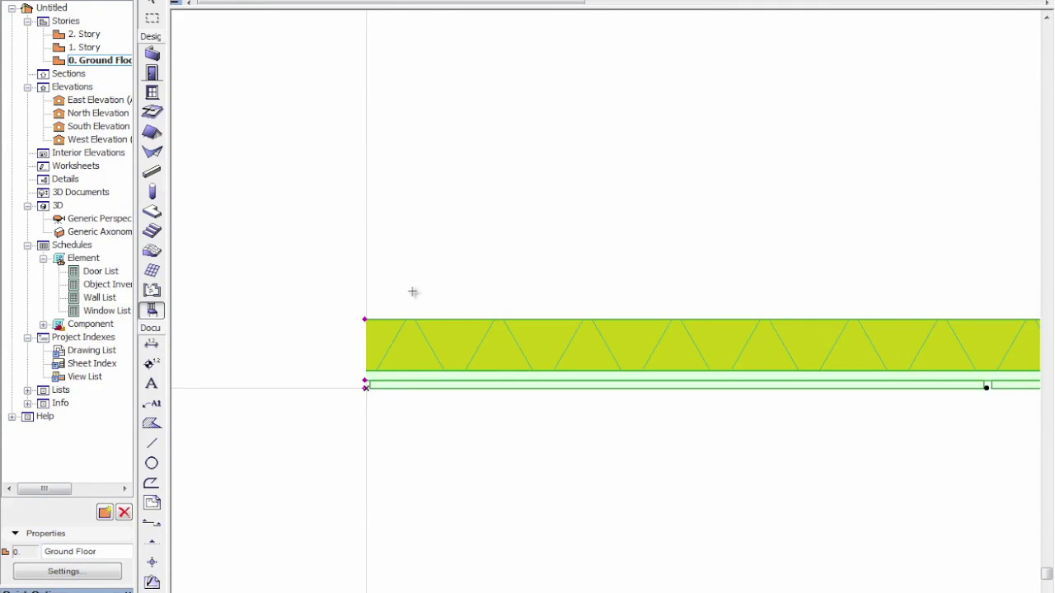
scroll(511, 306, "up", 2)
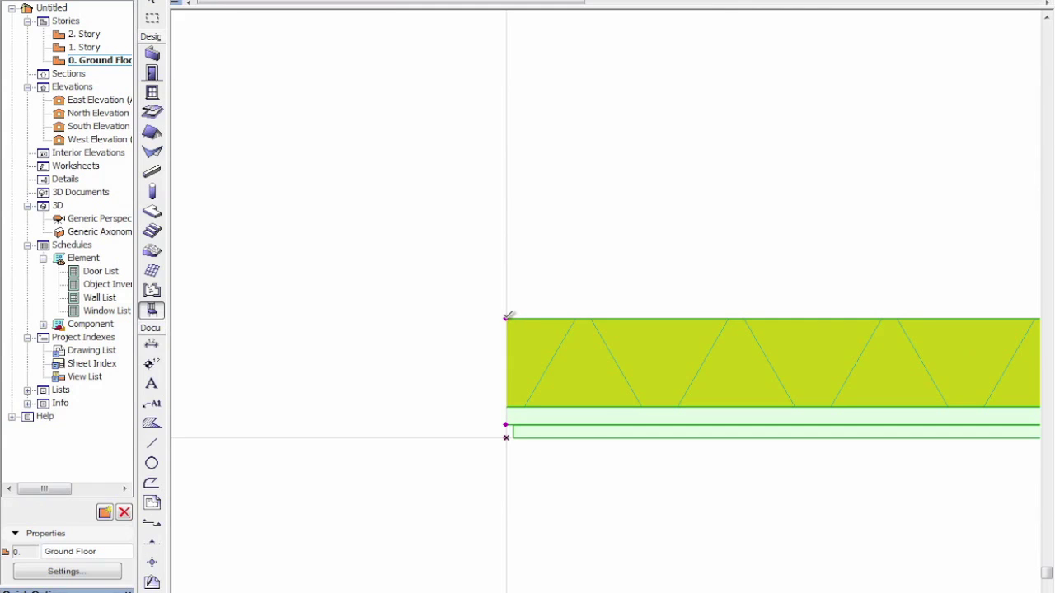
left_click(506, 318)
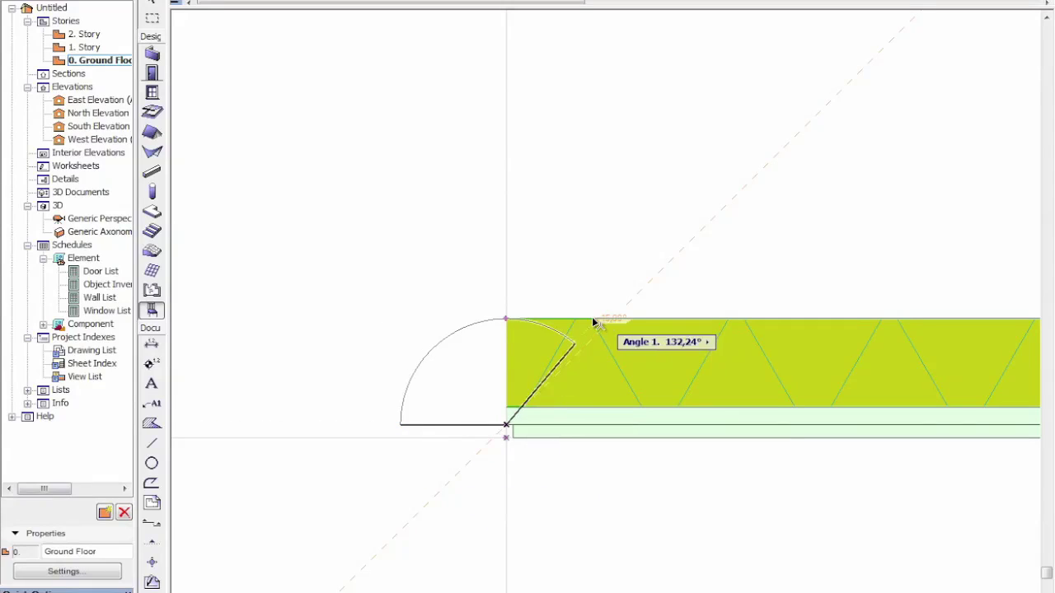
left_click(620, 320)
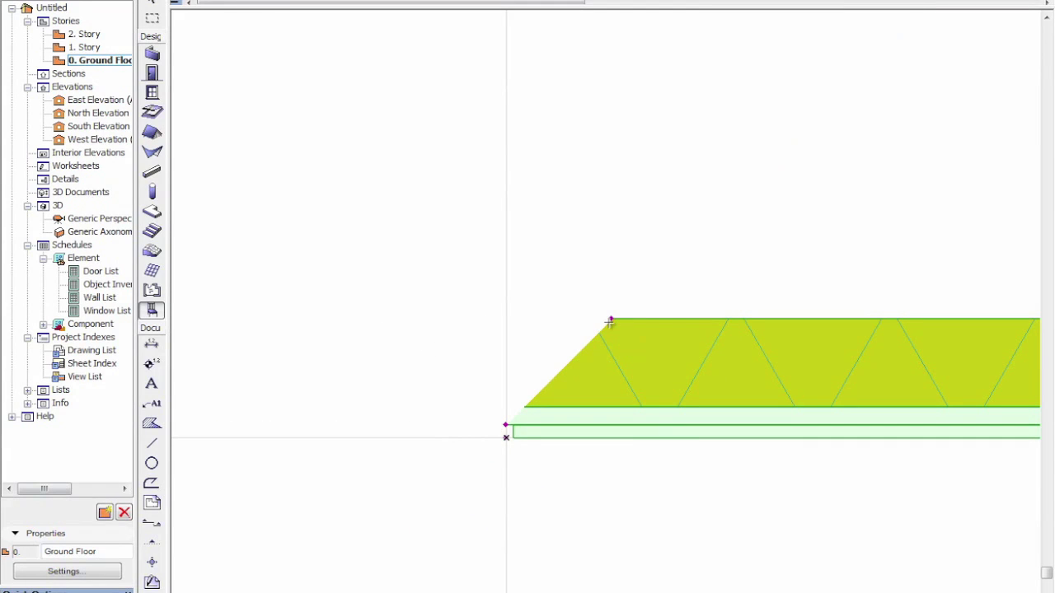
left_click(506, 437)
left_click(514, 425)
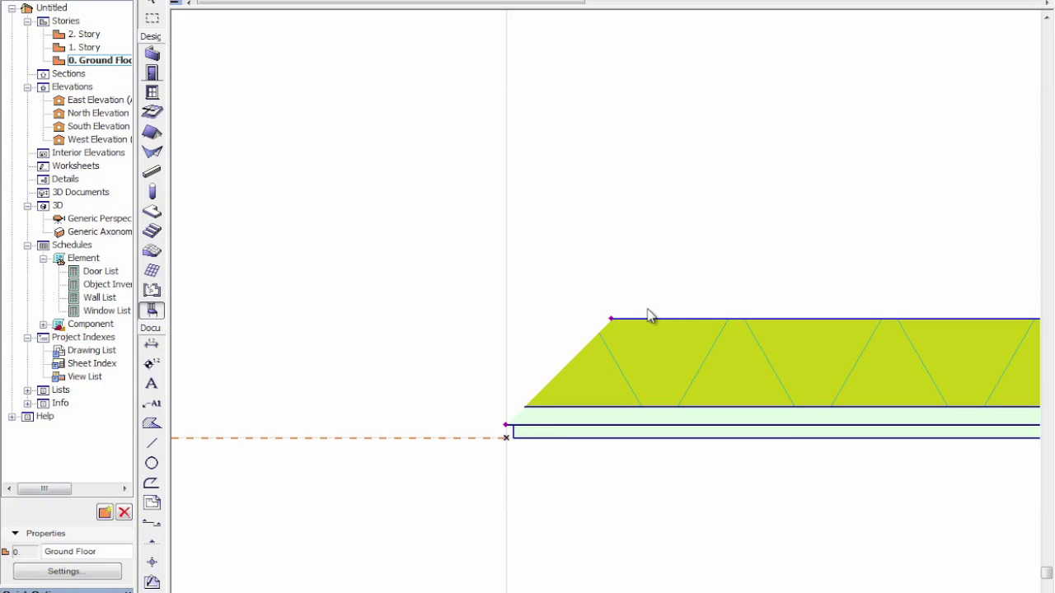
key("Escape")
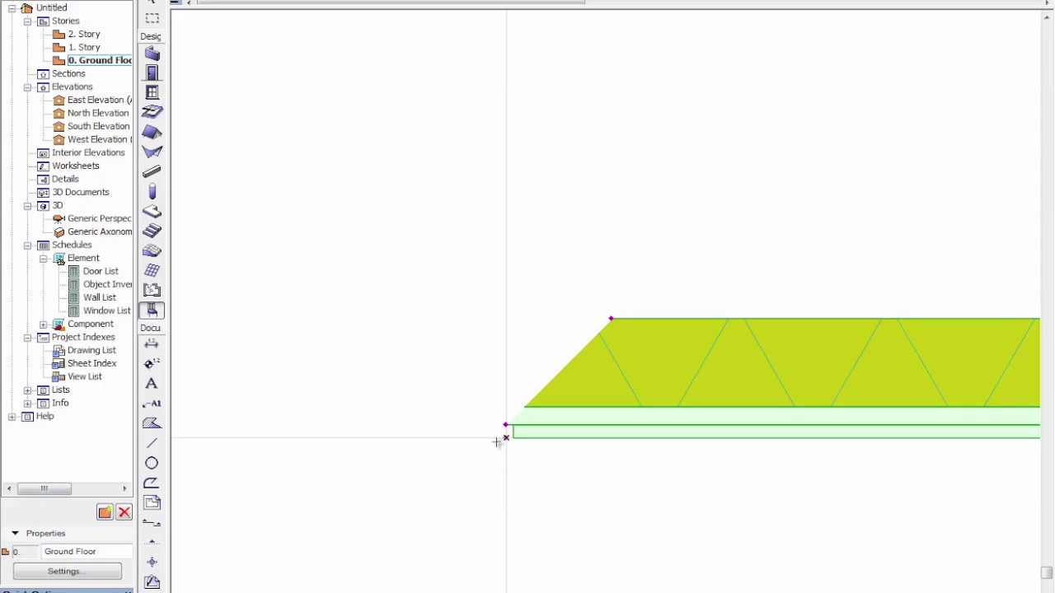
- Mirror a copy of the long panel across its mitred end to form a corner, and select both panels
right_click(571, 381)
mouse_move(607, 521)
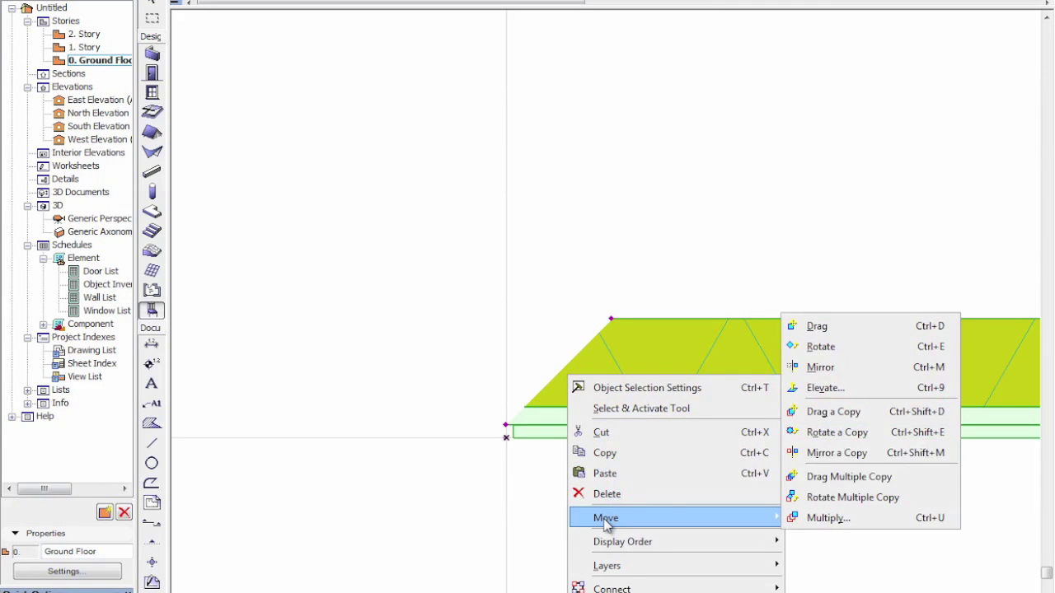
left_click(850, 451)
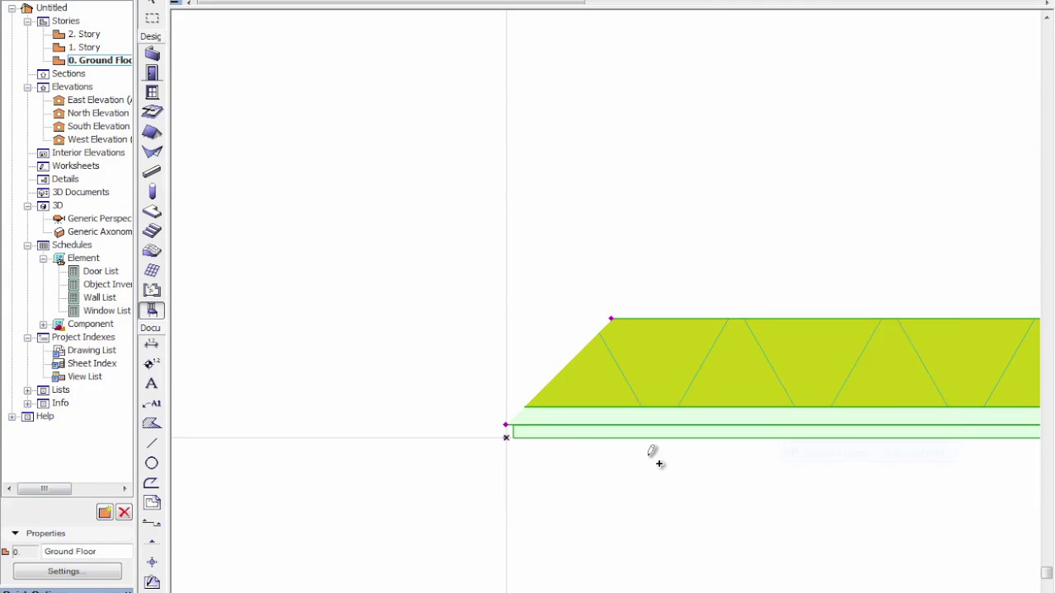
left_click(506, 425)
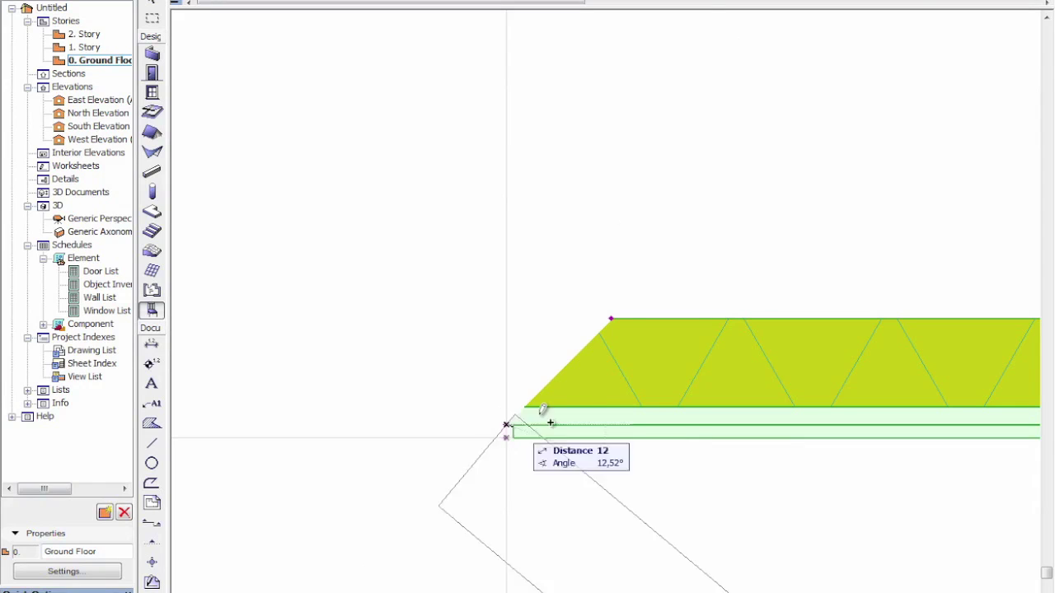
left_click(611, 320)
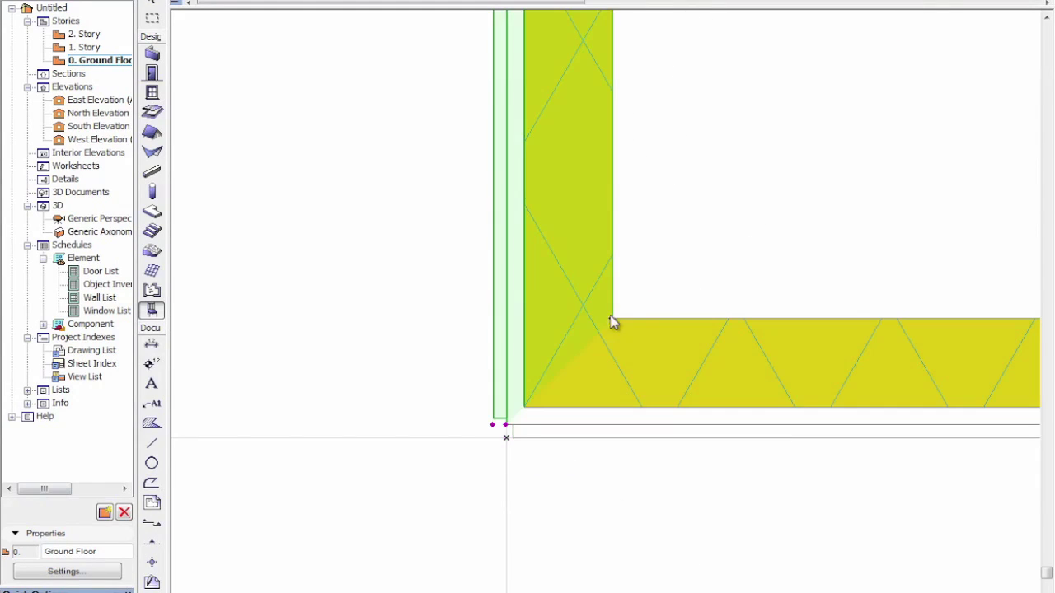
left_click(692, 319, "shift")
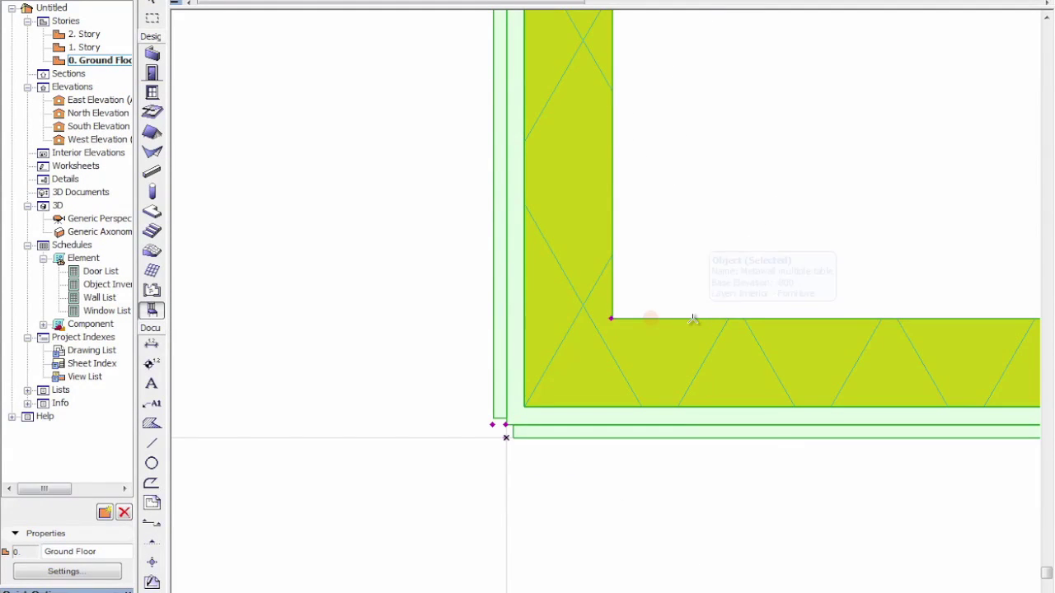
- Try stretching the left corner panel upward by its upper edge in the 3D view, and undo the stretch
key("F3")
middle_click_drag(710, 380, 732, 384, "shift")
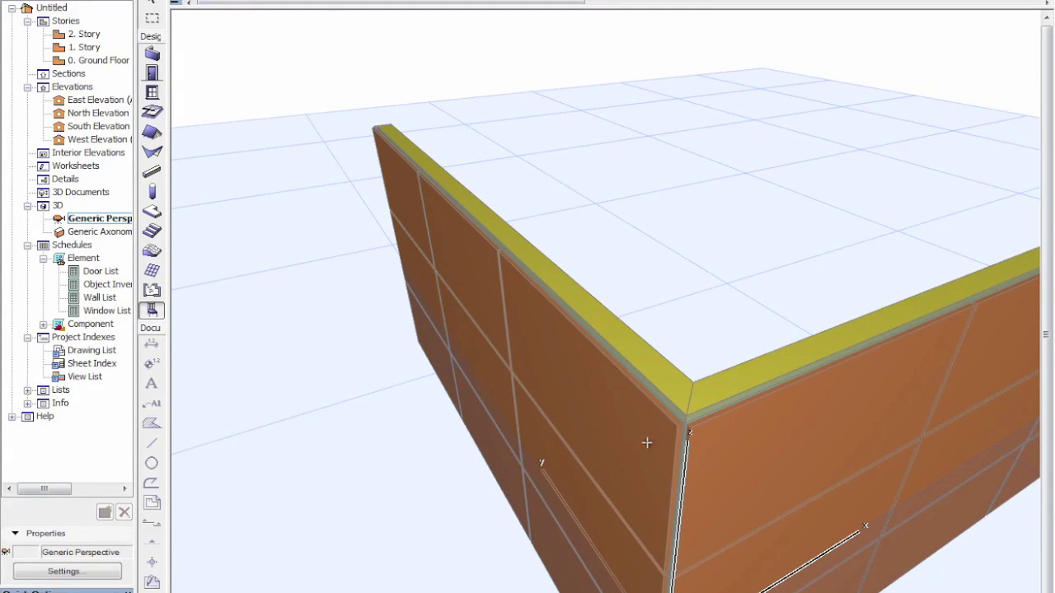
middle_click_drag(650, 427, 572, 302, "shift")
left_click(573, 298)
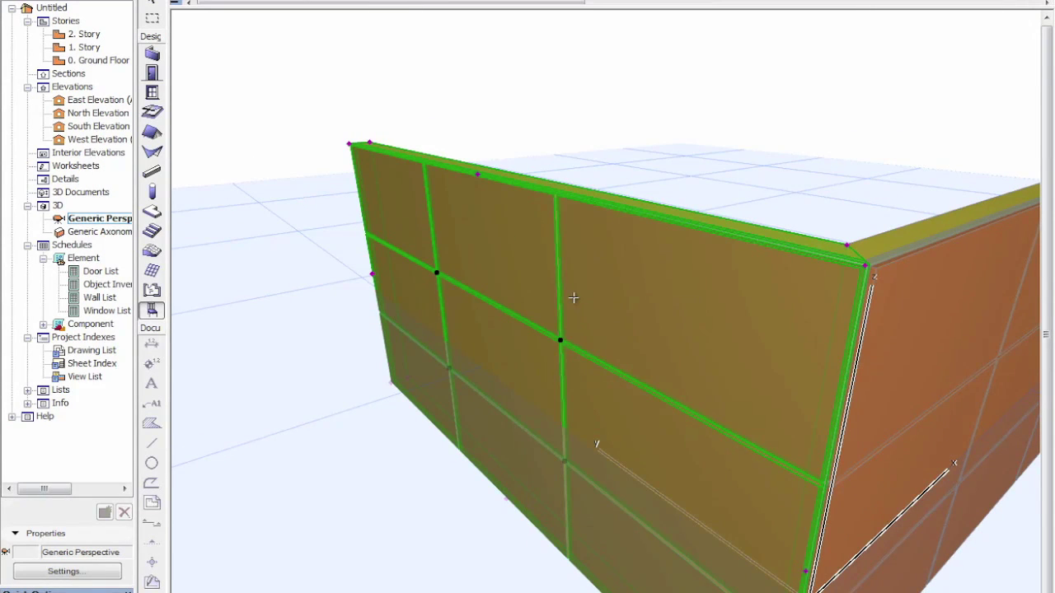
left_click(479, 173)
left_click(488, 87)
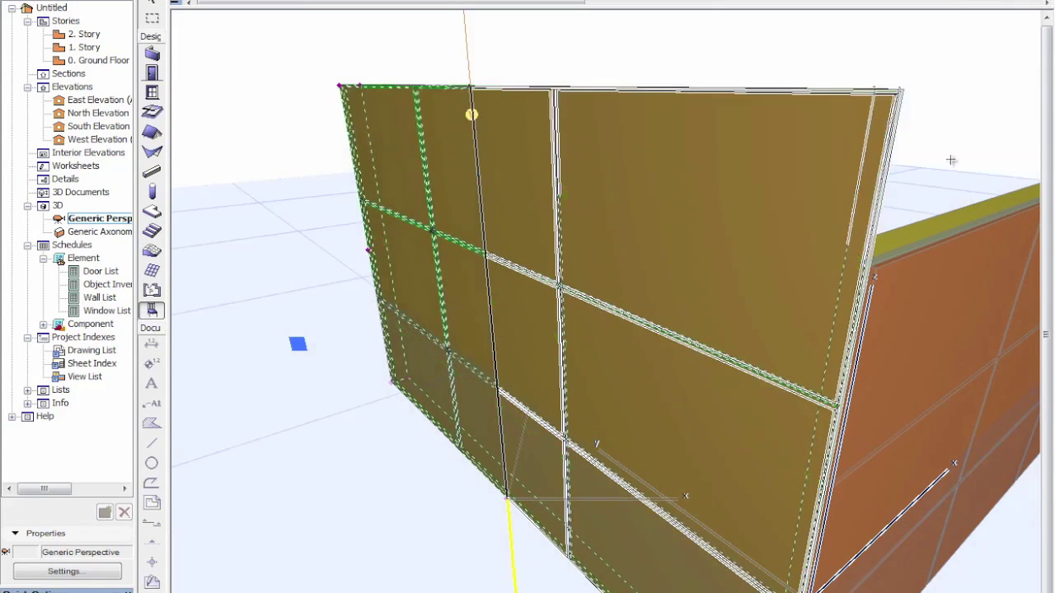
left_click(950, 157)
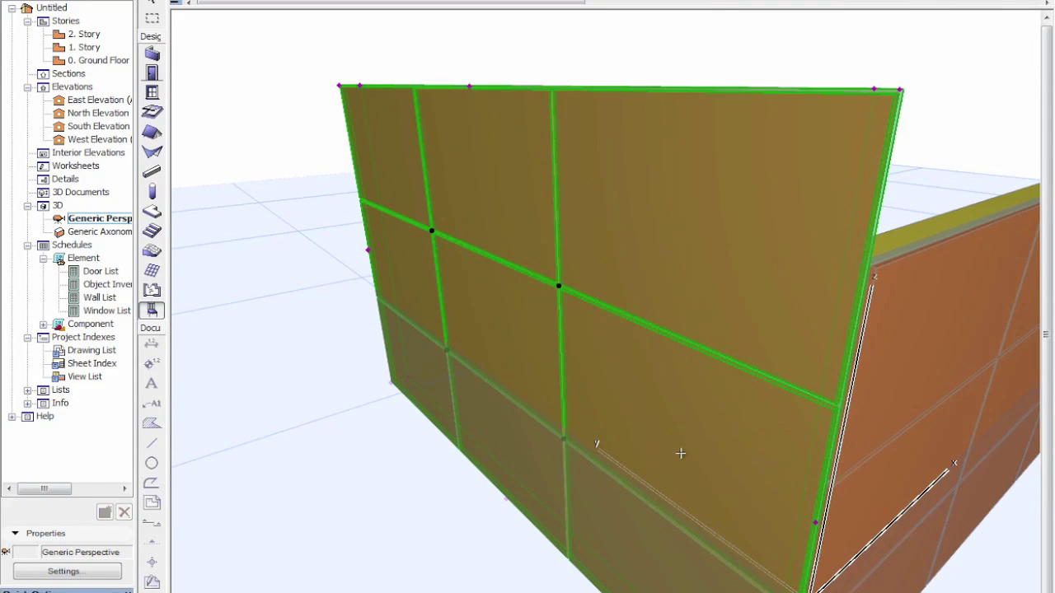
key("ctrl+z")
- Return to the ground floor plan, set its scale to 1:20 and deselect the corner panels
key("F2")
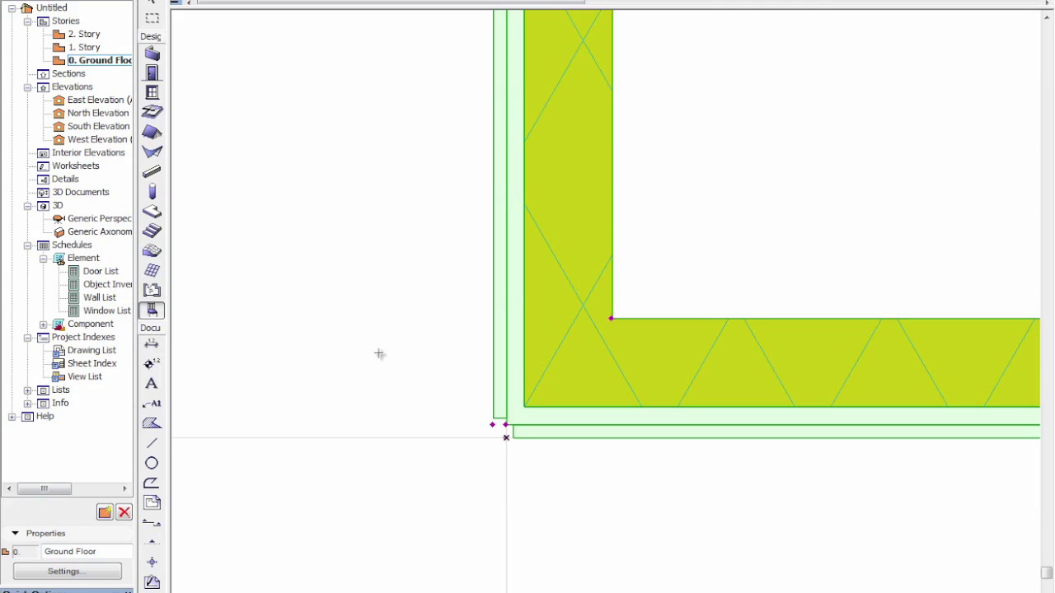
key("ctrl+t")
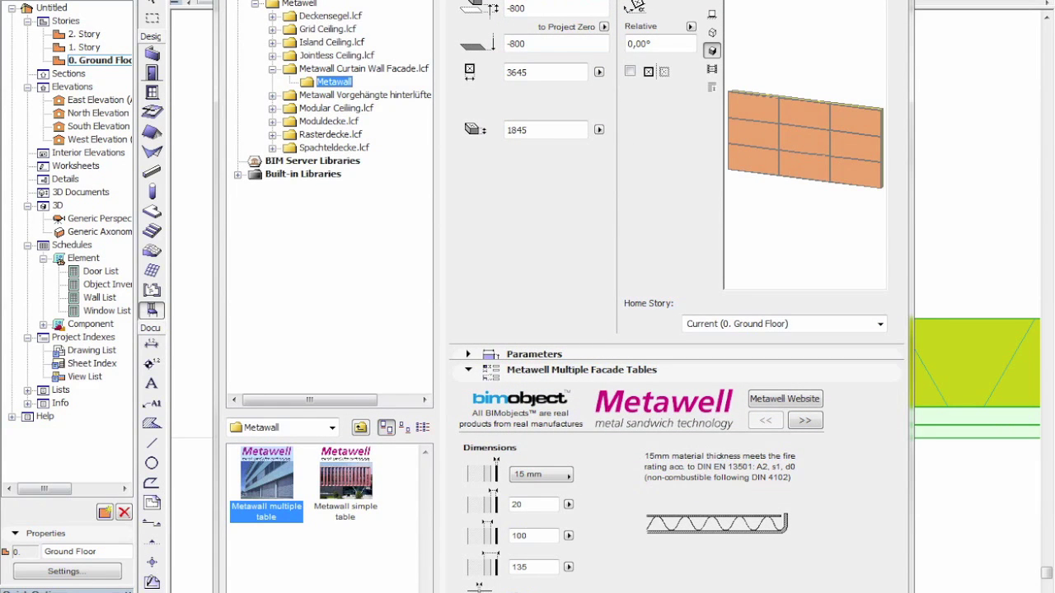
key("Return")
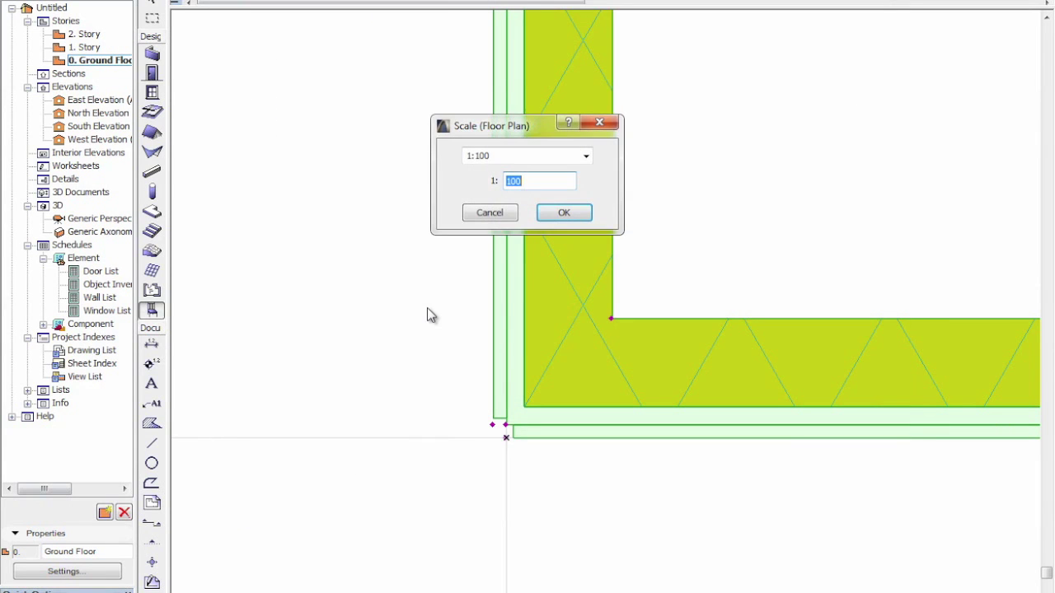
type("20")
key("Return")
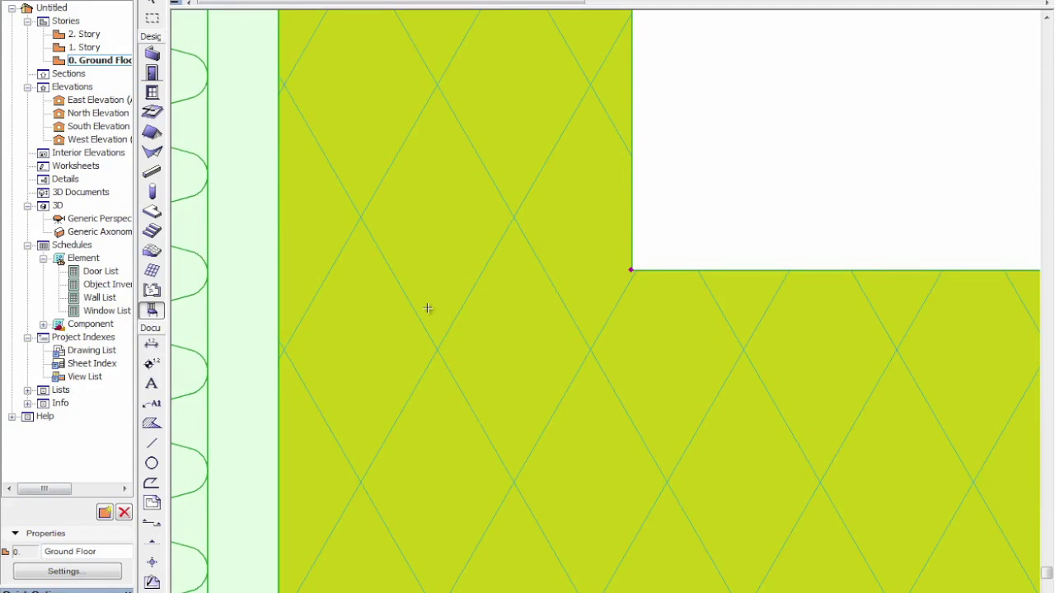
key("Escape")
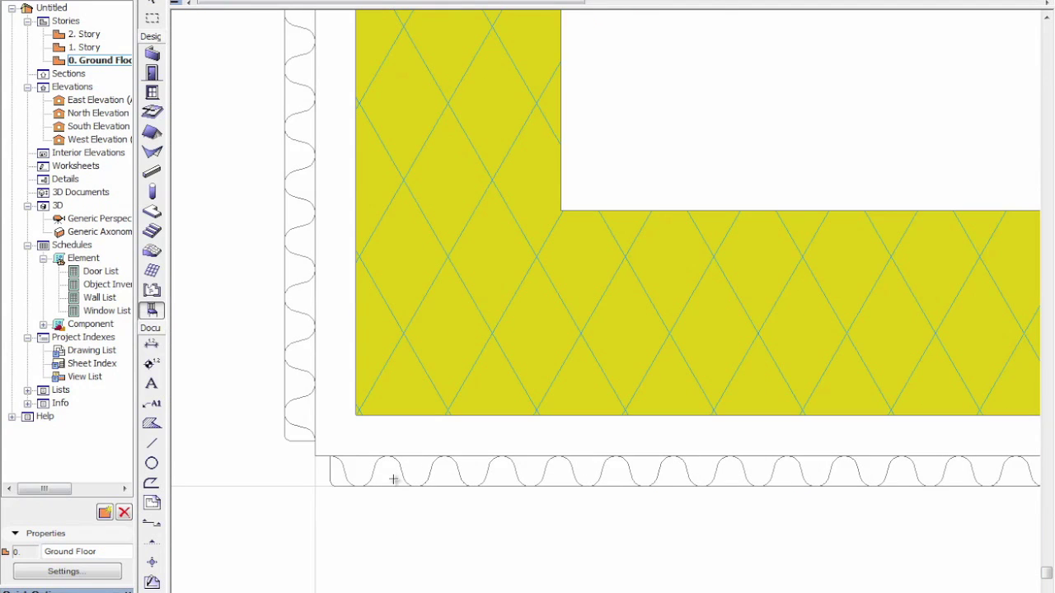
- Examine the panel profile and insulation joint at the corner in the ground floor plan
scroll(395, 486, "up", 1)
scroll(470, 404, "down", 1)
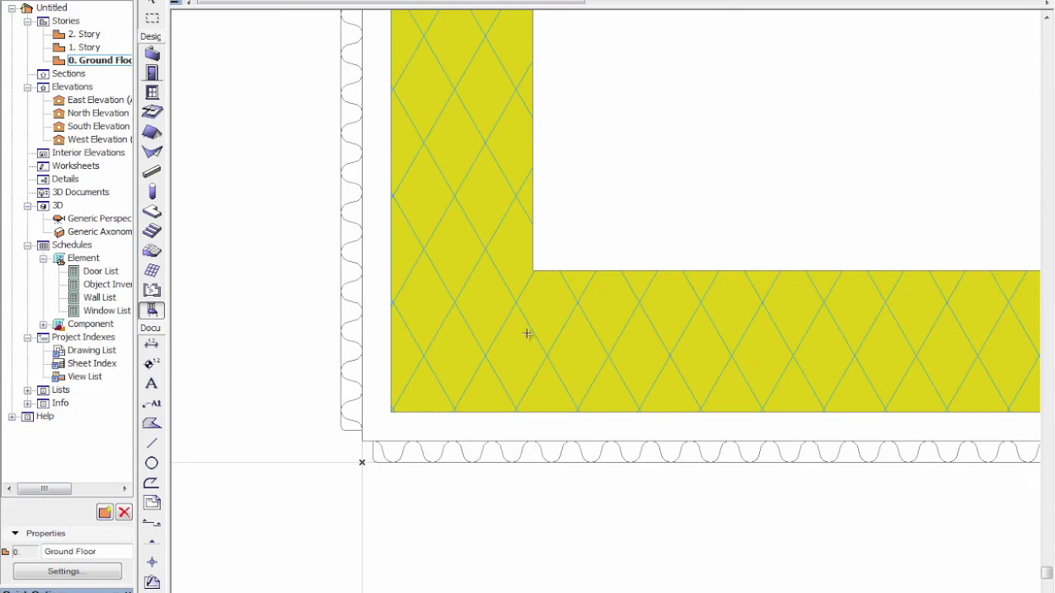
scroll(707, 355, "down", 3)
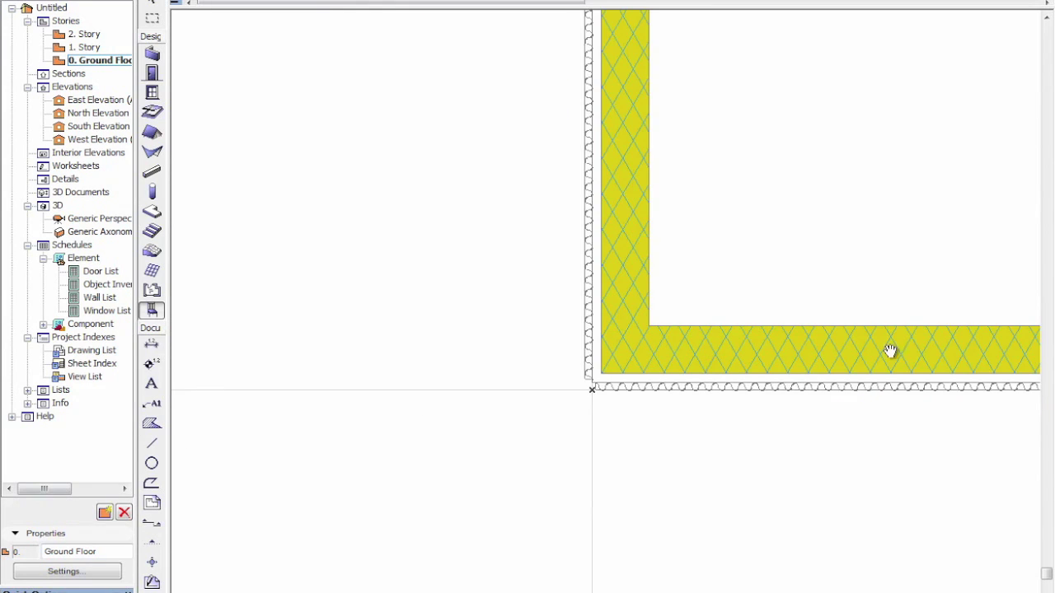
middle_click_drag(890, 354, 623, 370)
scroll(624, 370, "down", 1)
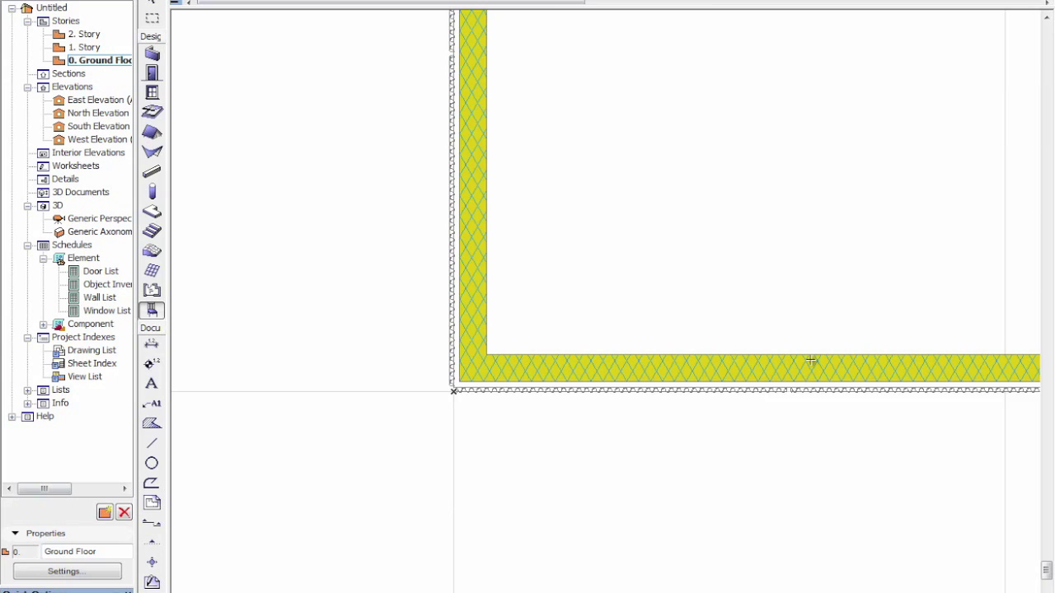
scroll(884, 356, "down", 1)
middle_click_drag(951, 294, 770, 291)
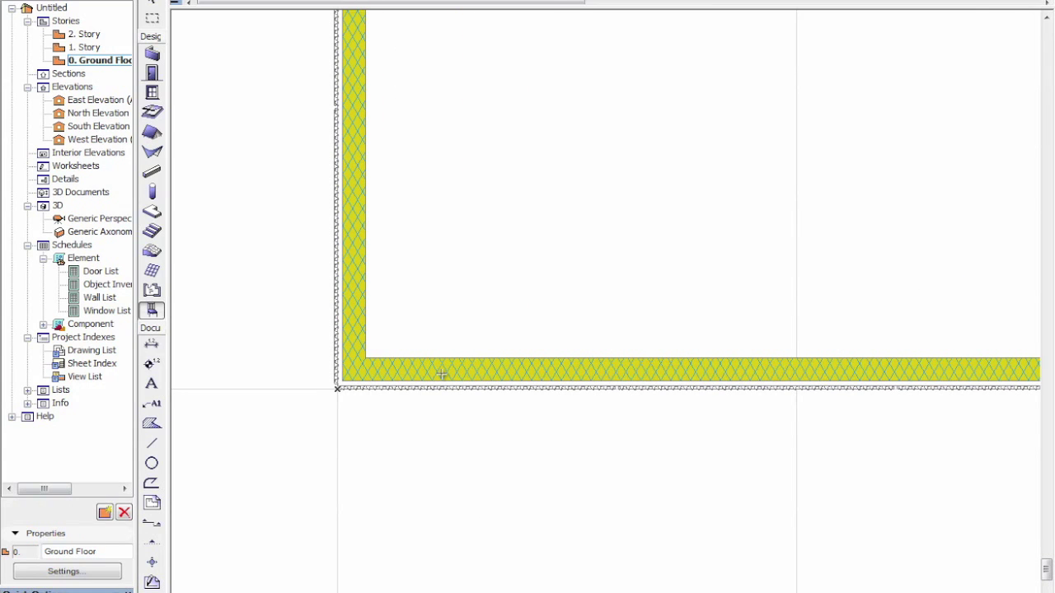
- Inspect the corner in the 3D view and review the right panel's object settings
key("F3")
middle_click_drag(523, 348, 459, 140, "shift")
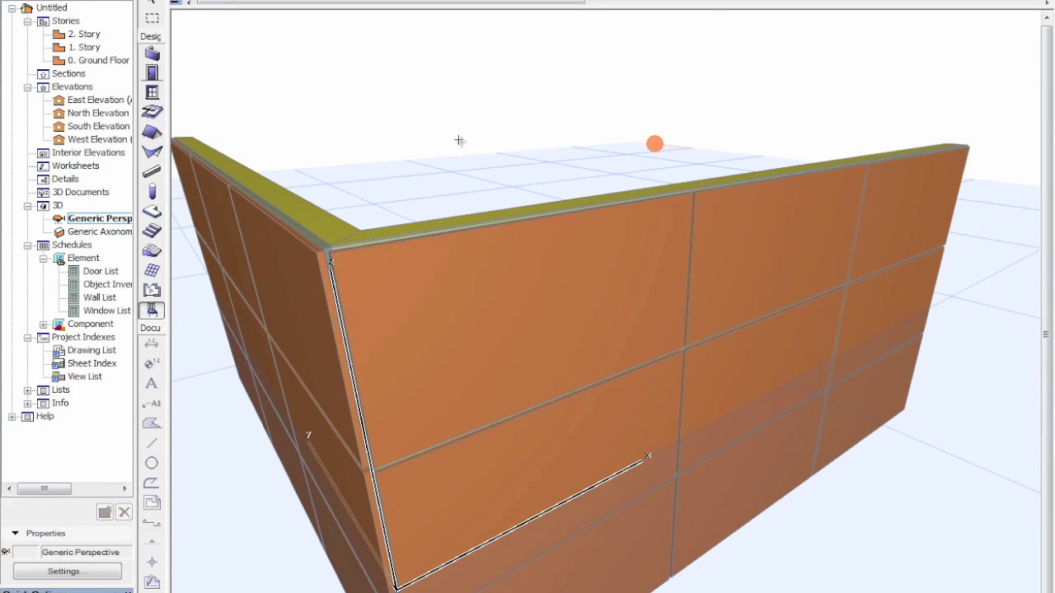
double_click(515, 233)
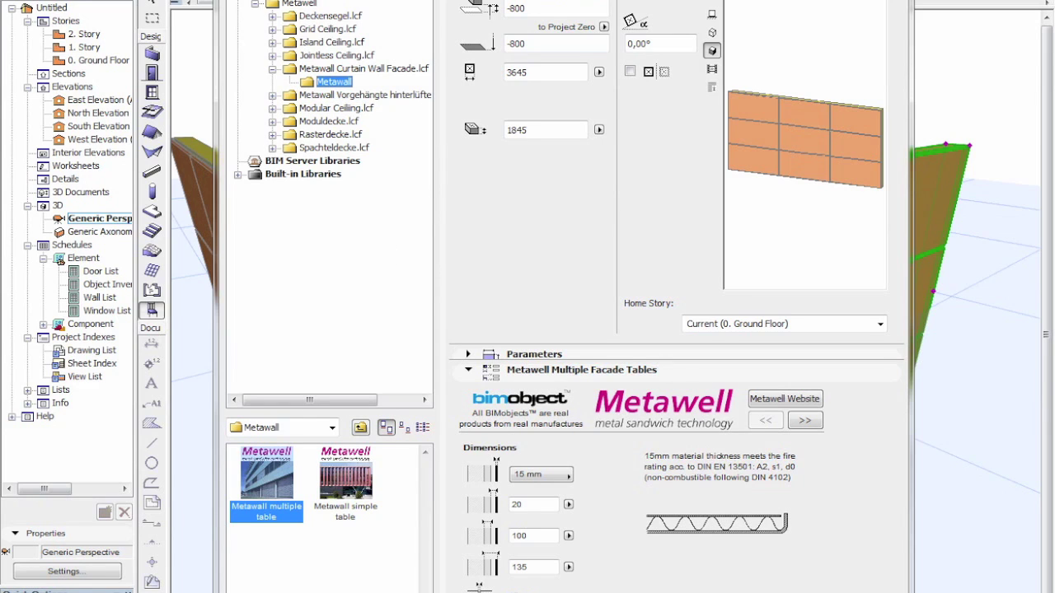
key("Return")
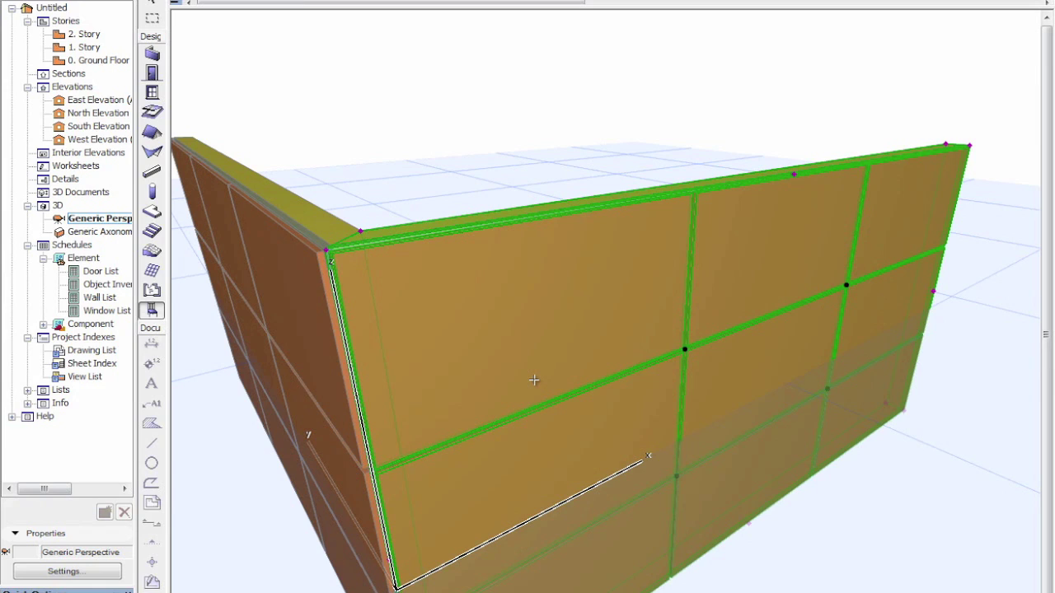
- Open the object settings of the grid ceiling panel on the 1. Story floor plan
key("F2")
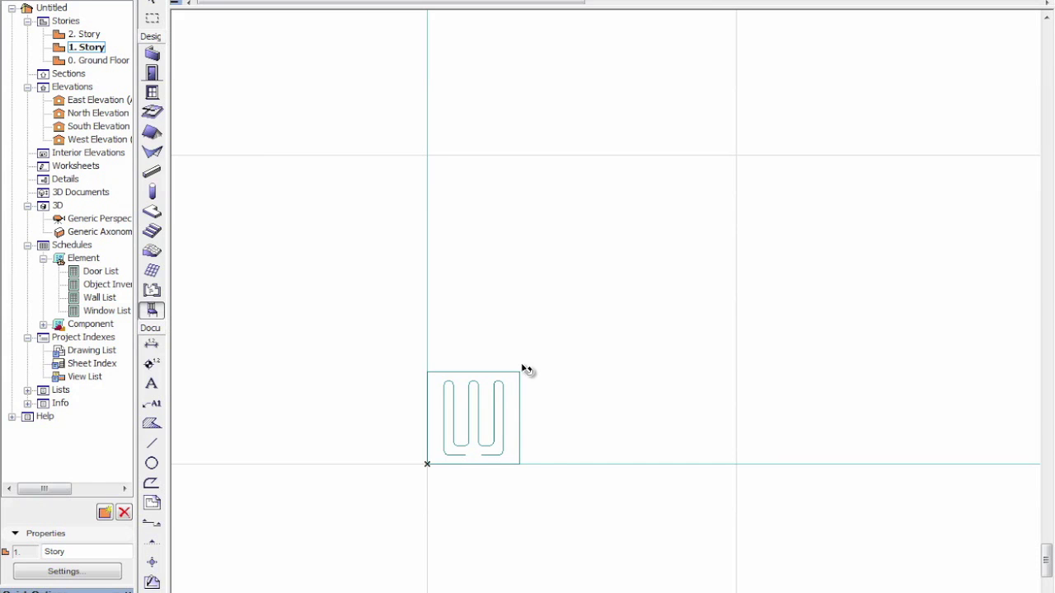
left_click(520, 373)
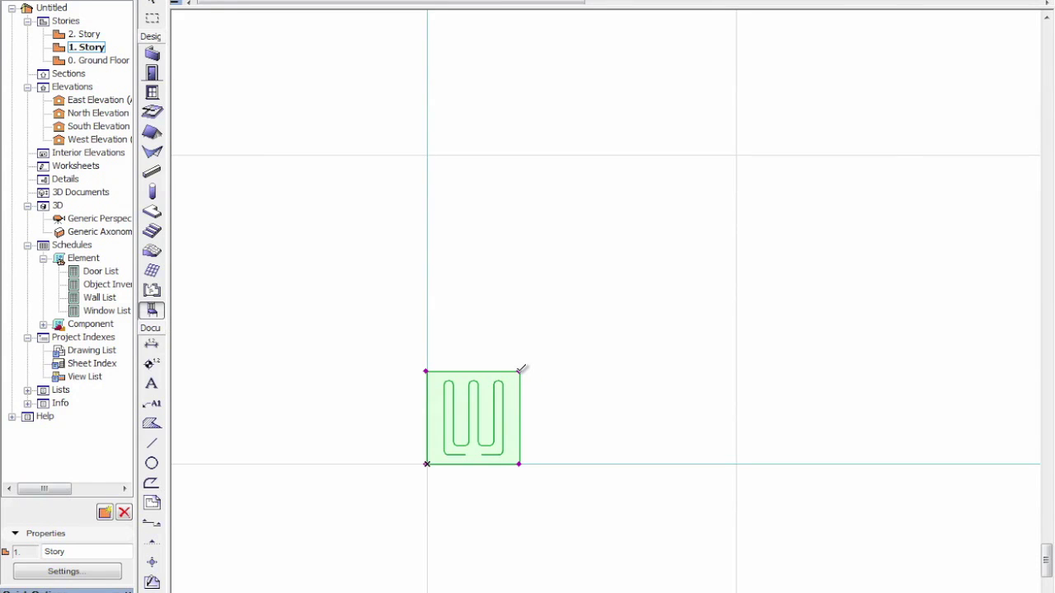
double_click(522, 369)
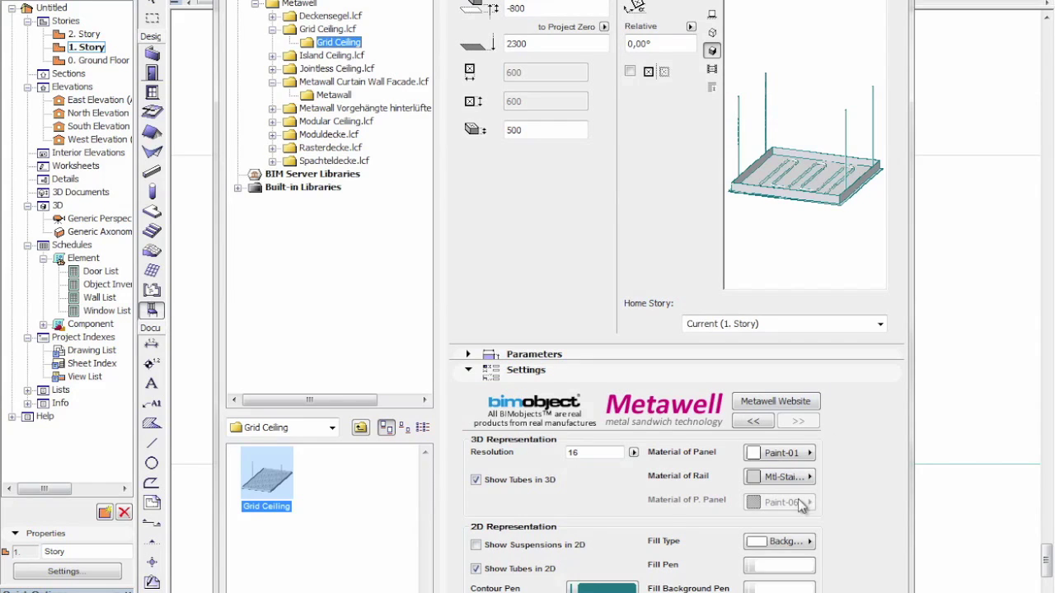
- Browse the Island, Jointless and Modular Ceiling libraries and collapse the Metawall Curtain Wall Facade library
left_click(330, 55)
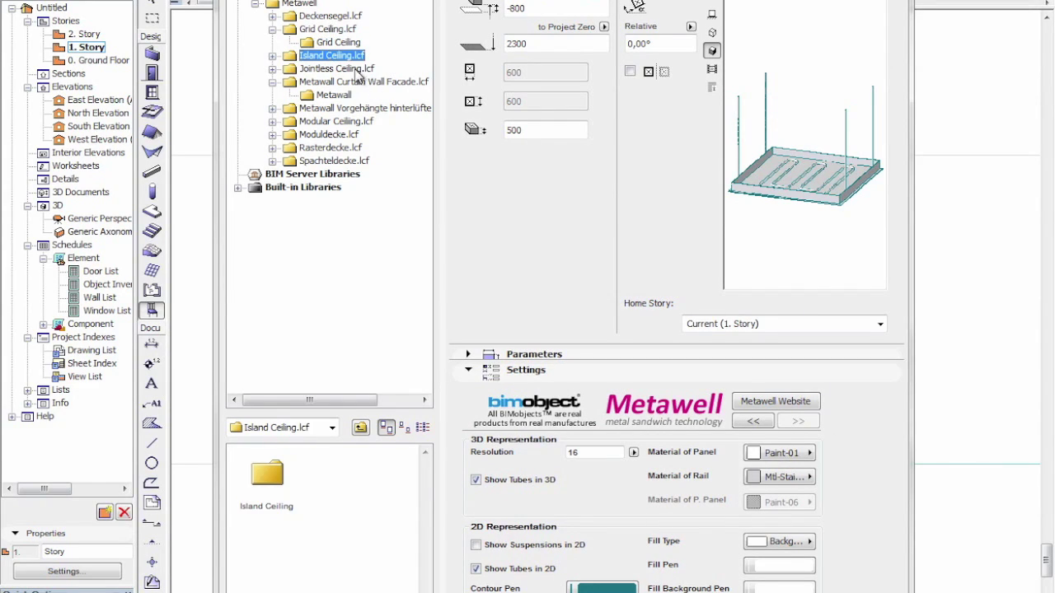
left_click(357, 73)
left_click(350, 123)
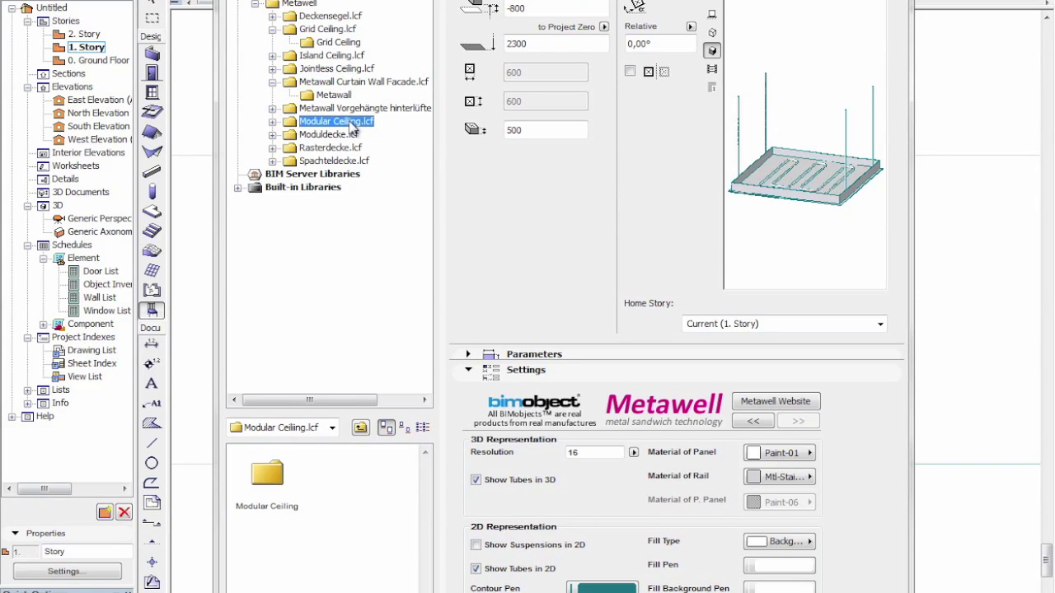
left_click(273, 81)
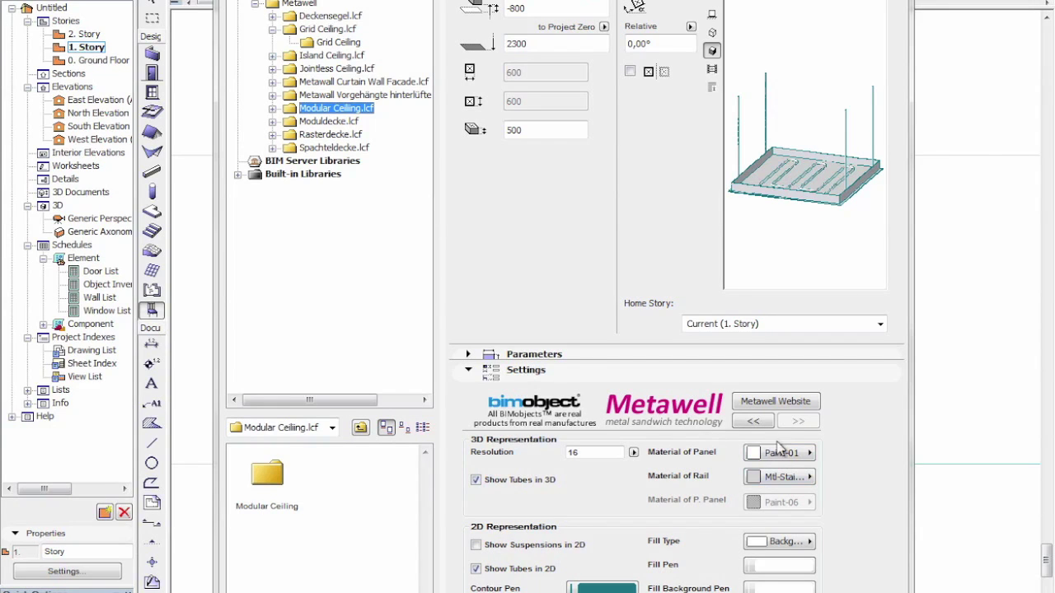
- Go back to the ceiling's panel type settings and review the available panel types and thicknesses
left_click(755, 422)
left_click(755, 421)
left_click(755, 422)
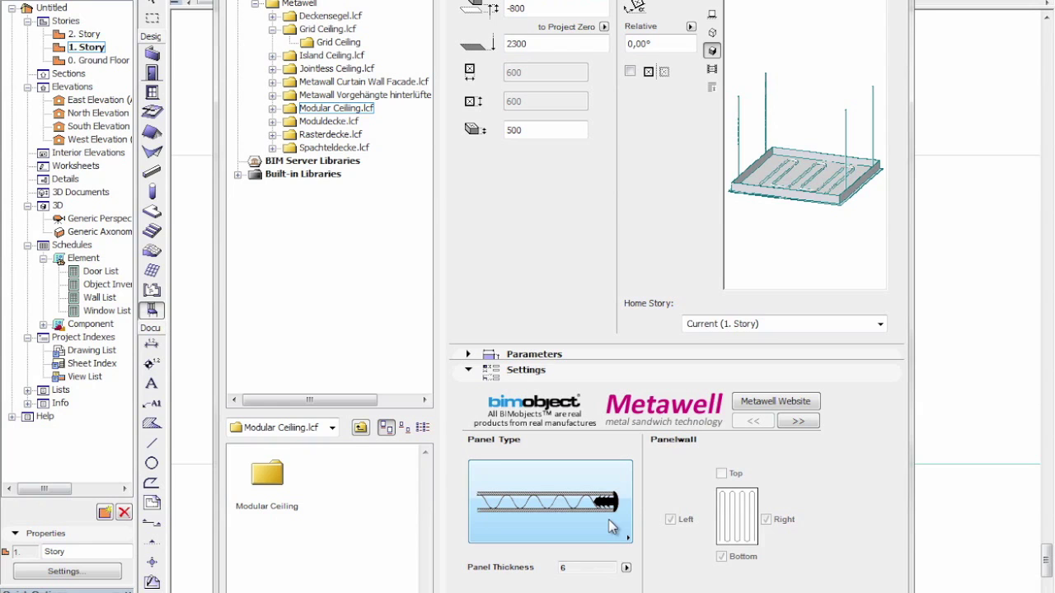
left_click_drag(560, 1, 540, 2)
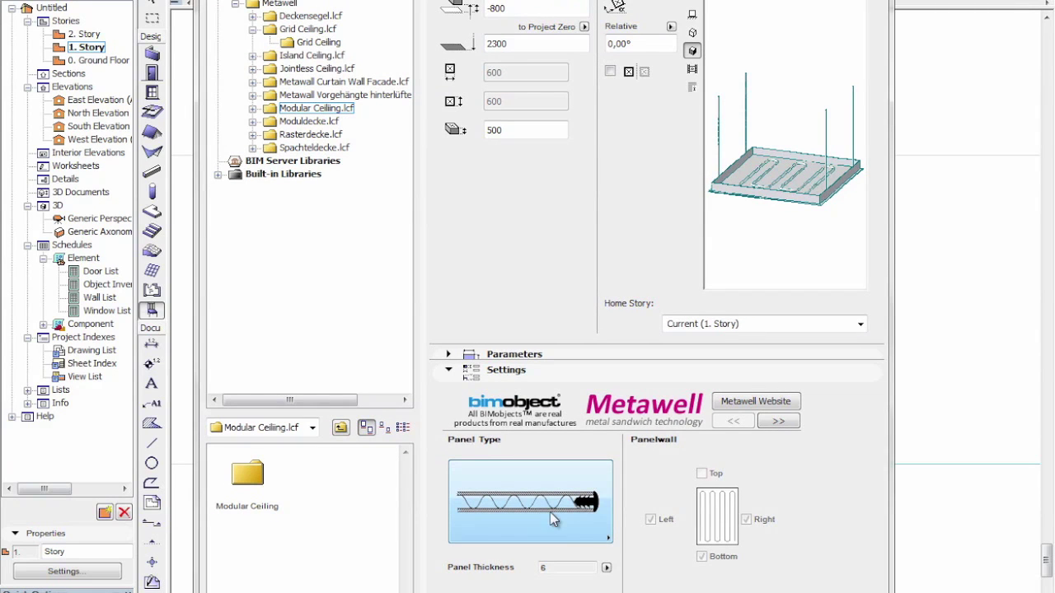
left_click(552, 502)
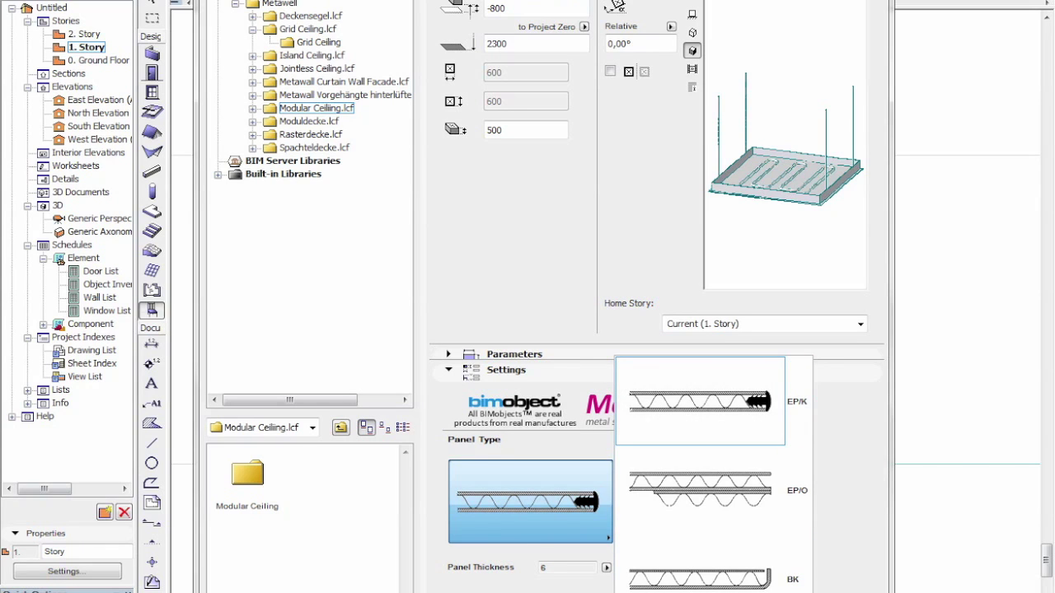
left_click(470, 576)
left_click(606, 568)
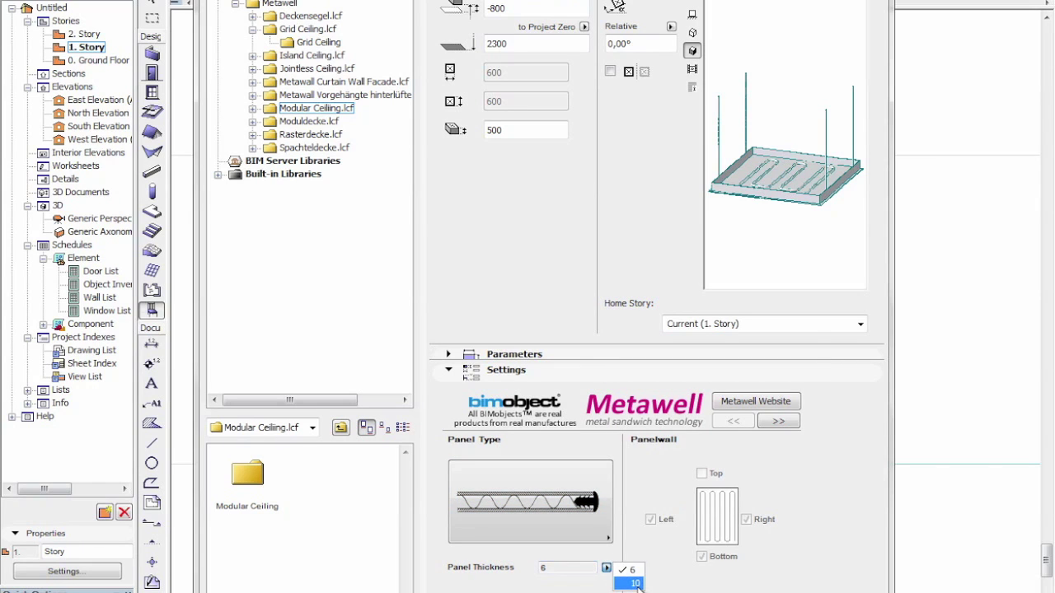
- Change the ceiling's panel type to the profile with upturned walls and enable the top panel wall
left_click(587, 515)
left_click(774, 581)
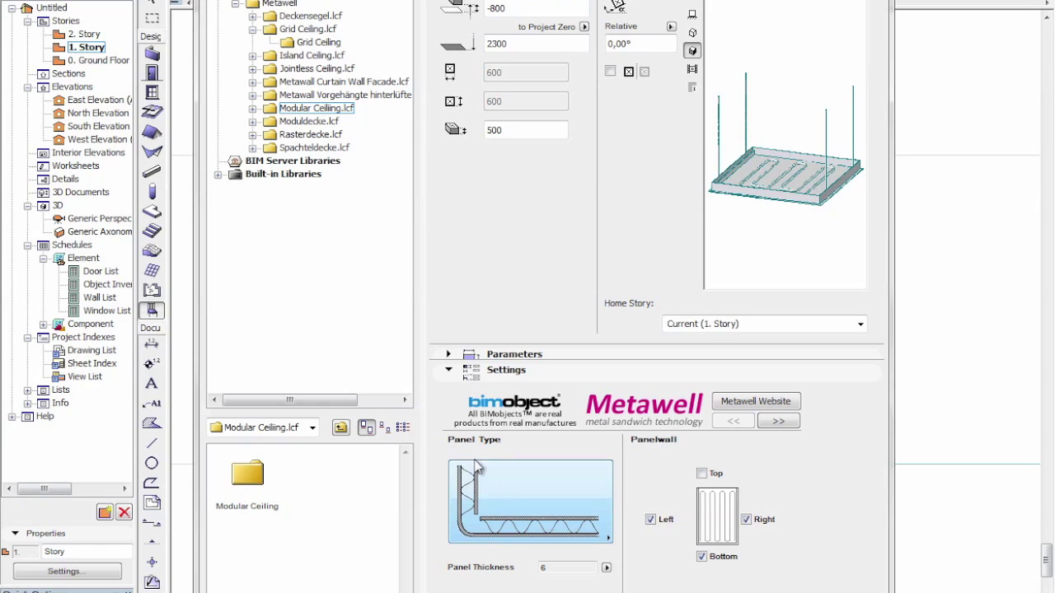
left_click(702, 476)
- Set both the horizontal and vertical panel numbers of the grid ceiling to 10 and apply the settings
left_click(782, 424)
left_click(783, 422)
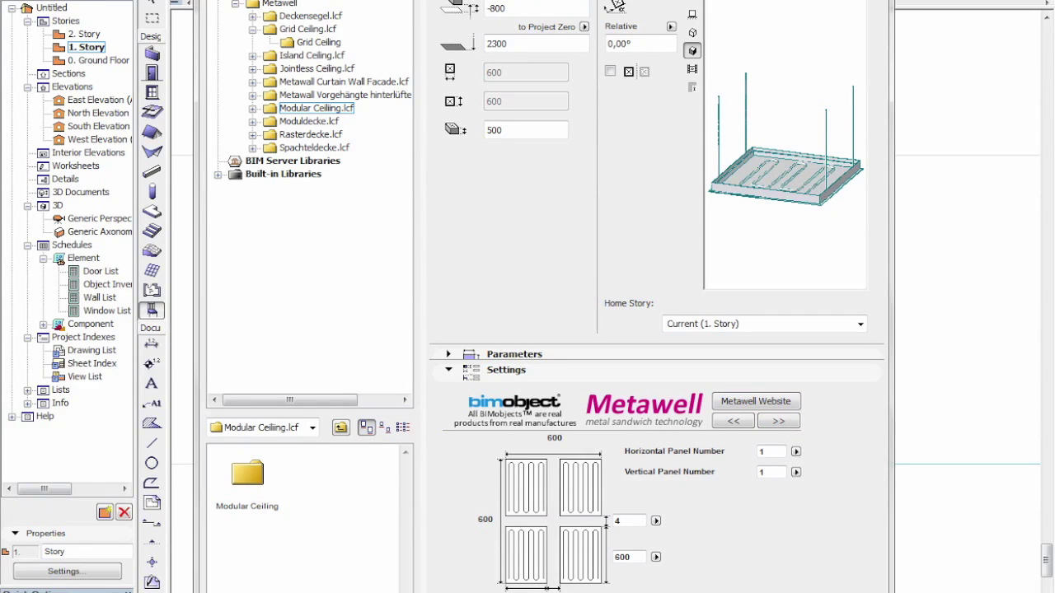
left_click(767, 452)
key("Return")
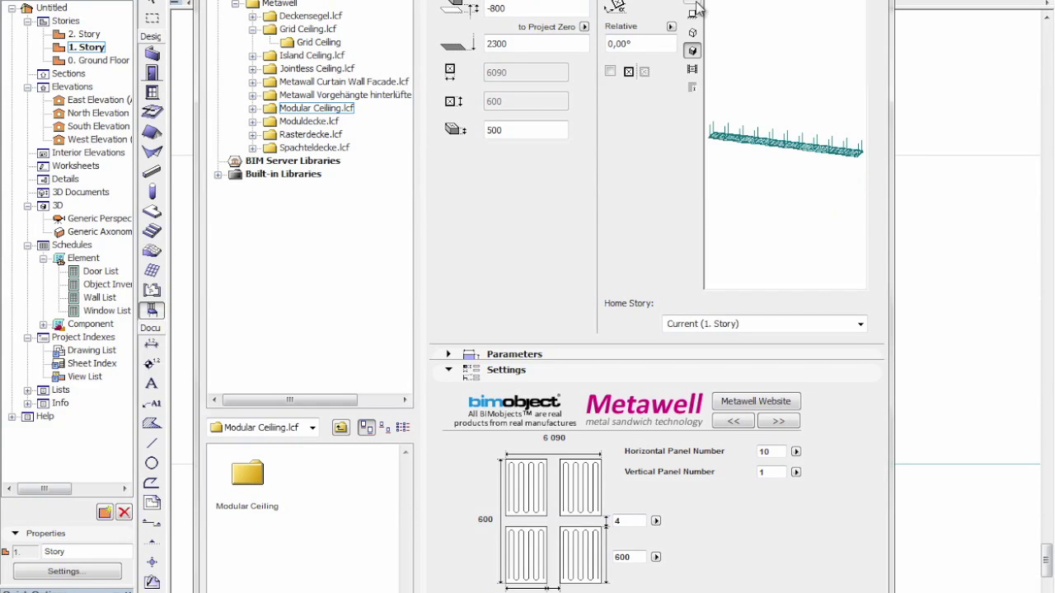
left_click(694, 4)
double_click(763, 468)
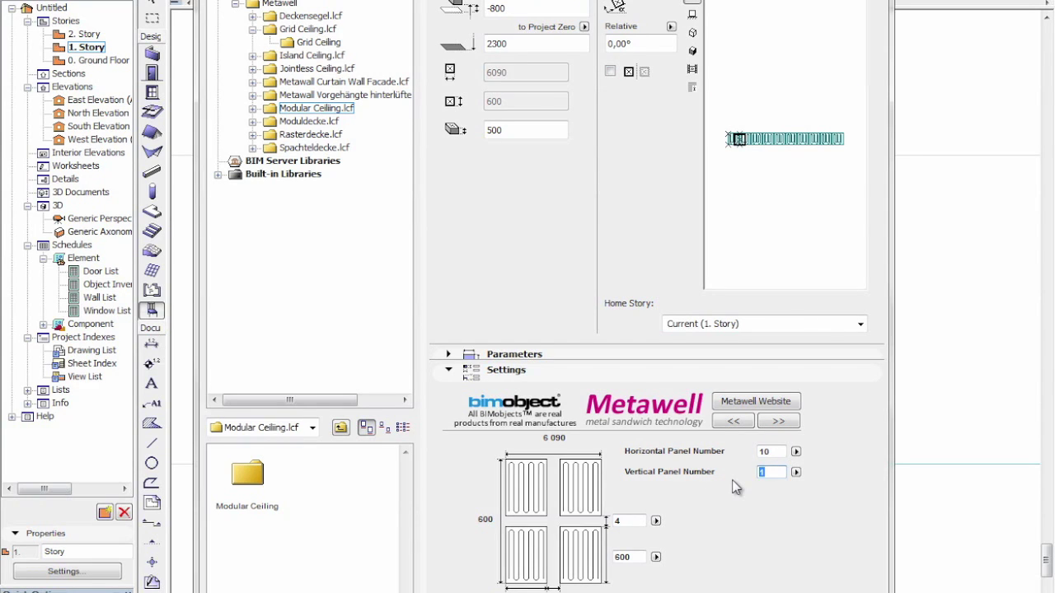
left_click(749, 87)
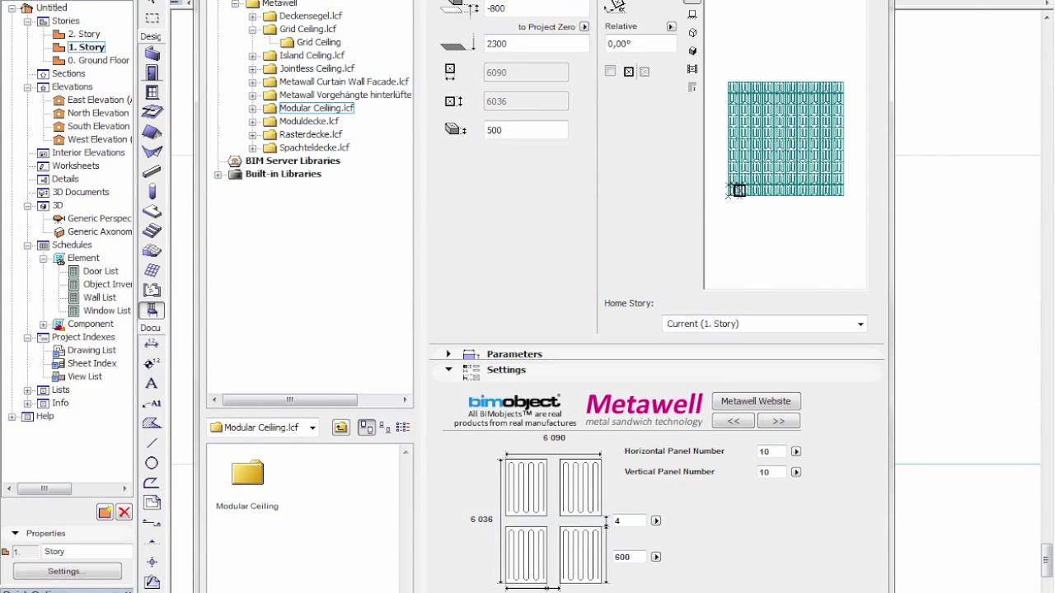
key("Return")
- Try adjusting the horizontal and vertical gaps between the ceiling panels graphically in the floor plan
scroll(660, 382, "down", 6)
scroll(639, 386, "up", 2)
scroll(639, 387, "up", 5)
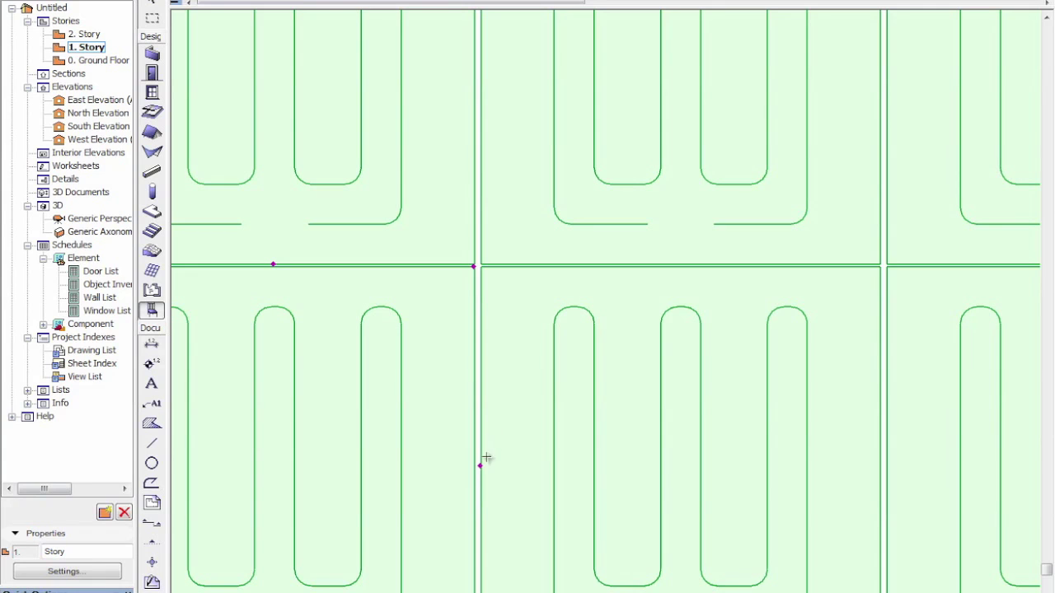
left_click(479, 465)
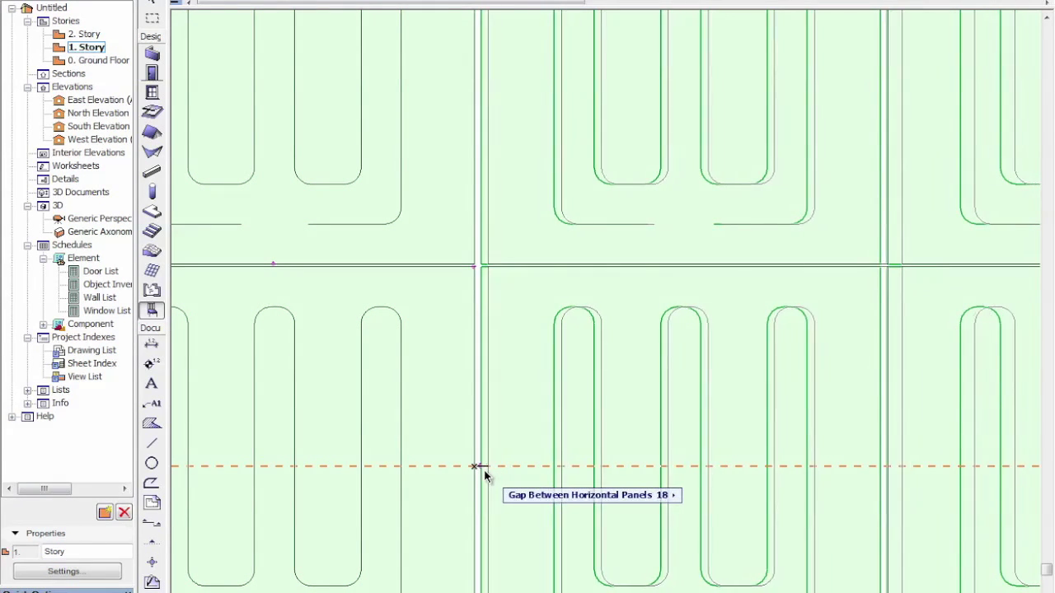
left_click(480, 470)
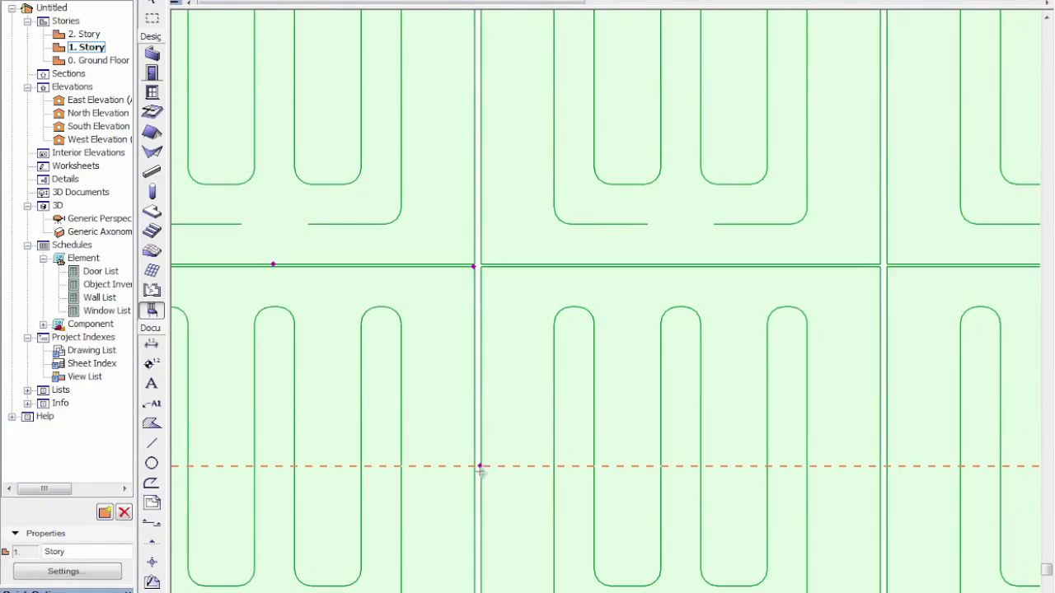
left_click(277, 264)
left_click(275, 256)
scroll(478, 262, "down", 3)
- Examine the grid ceiling's panels, tubes and suspensions from below and above in the 3D view
key("F3")
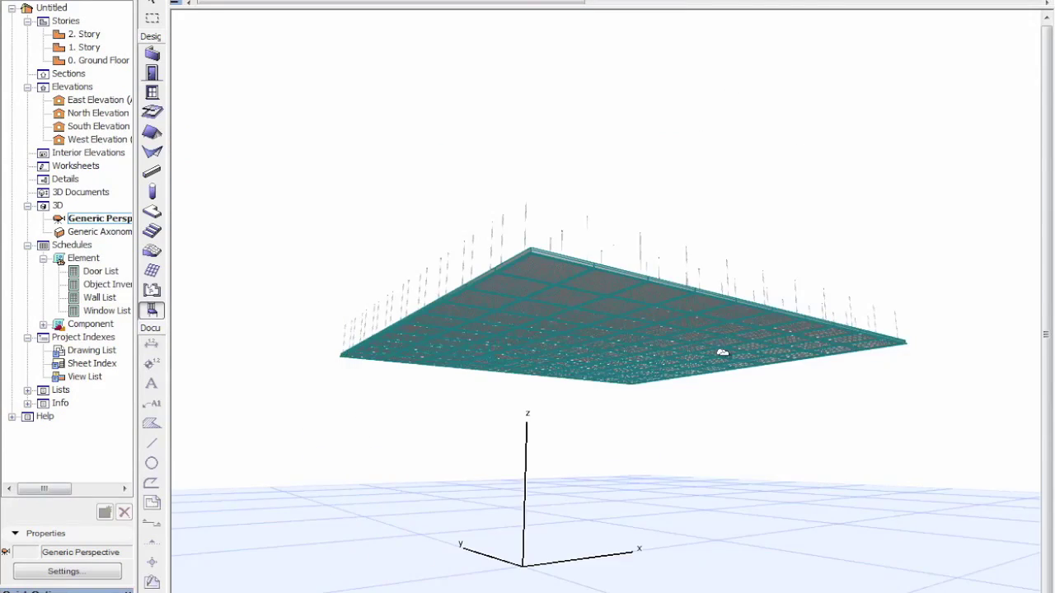
middle_click_drag(703, 272, 690, 386, "shift")
scroll(561, 427, "up", 2)
scroll(557, 437, "up", 2)
mouse_move(561, 442)
middle_mouse_down("shift")
mouse_move(568, 426)
mouse_move(642, 404)
mouse_move(568, 414)
mouse_move(421, 368)
middle_mouse_up("shift")
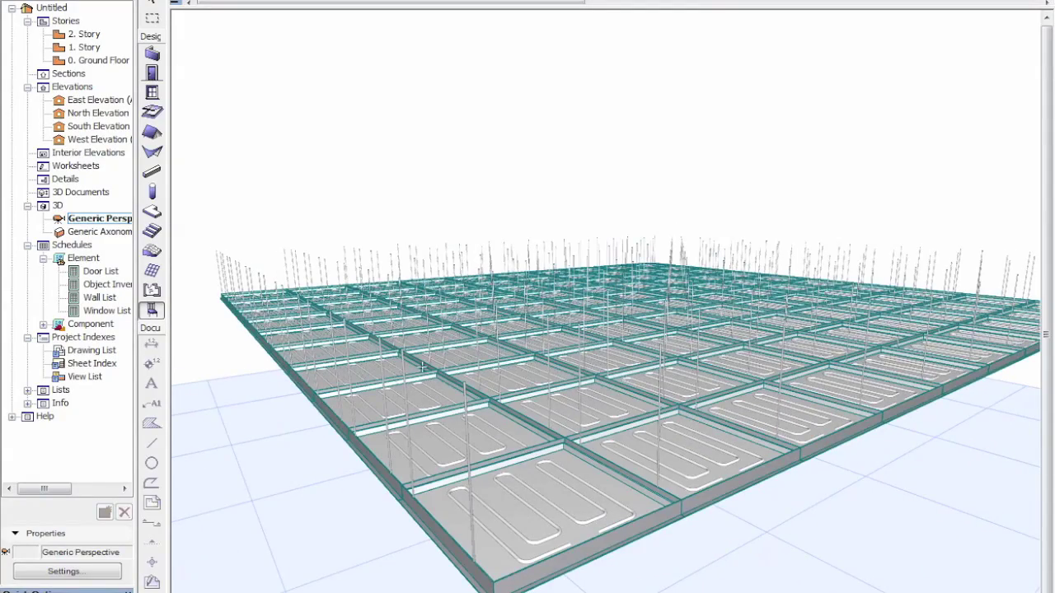
- Keep the grid ceiling's suspension type as Suspension Bracket, enable the "L" profile on sides and apply the settings
left_click(552, 535, "shift")
key("ctrl+t")
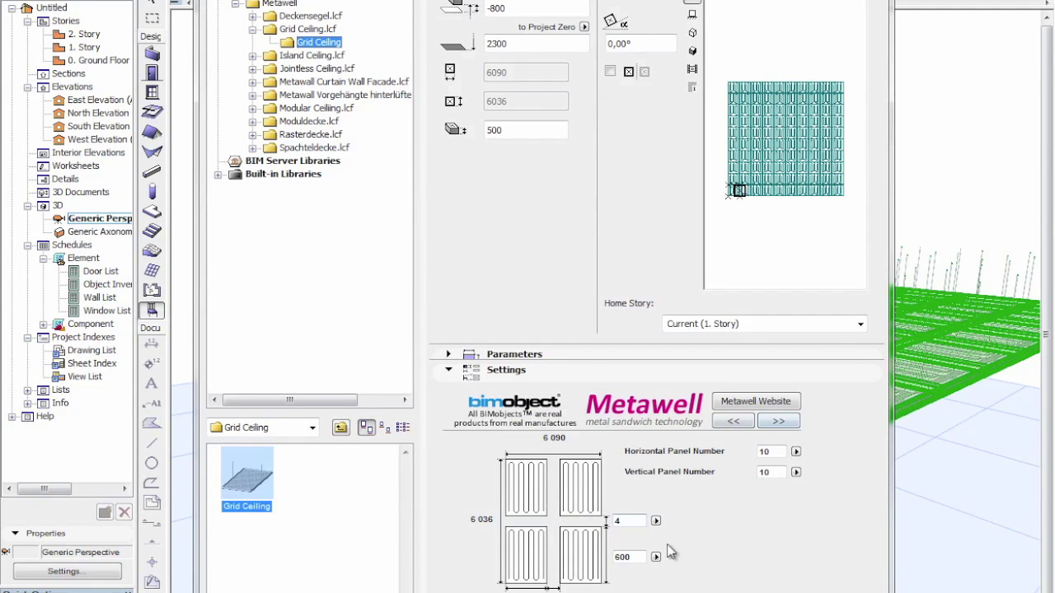
left_click(795, 423)
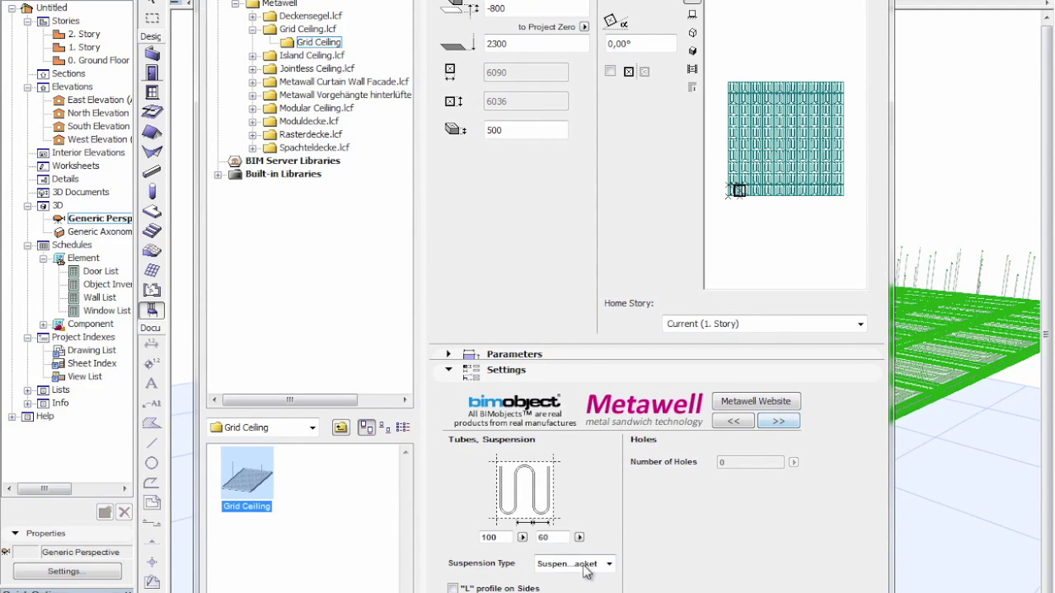
left_click(609, 563)
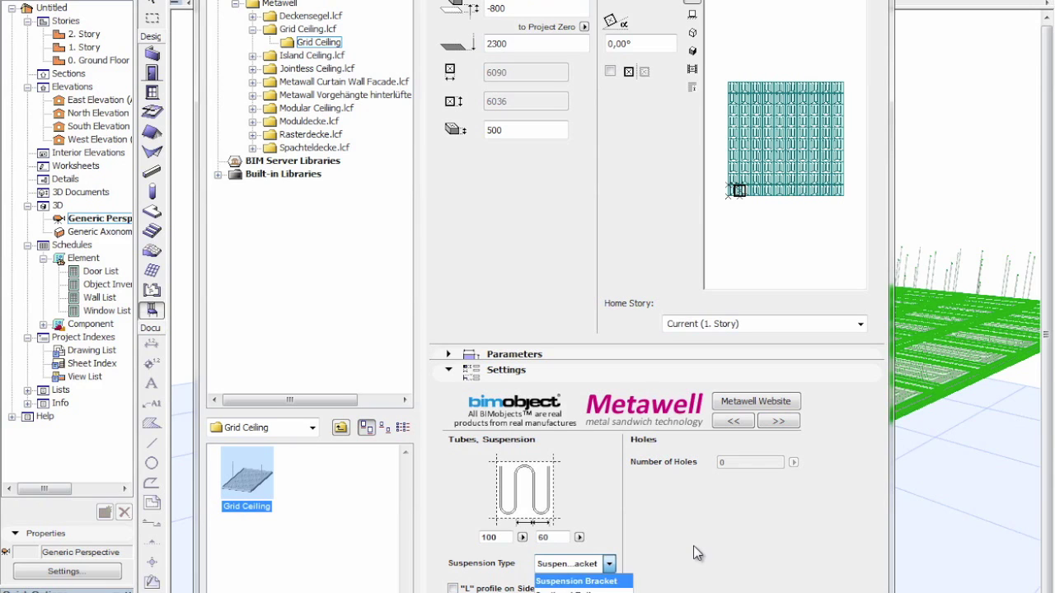
left_click(577, 581)
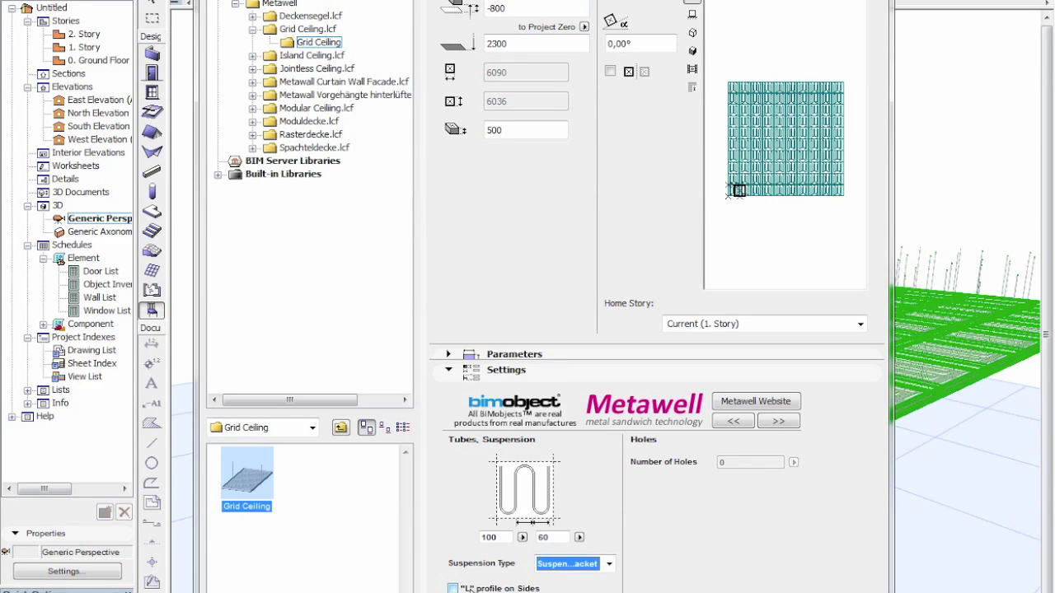
left_click(453, 589)
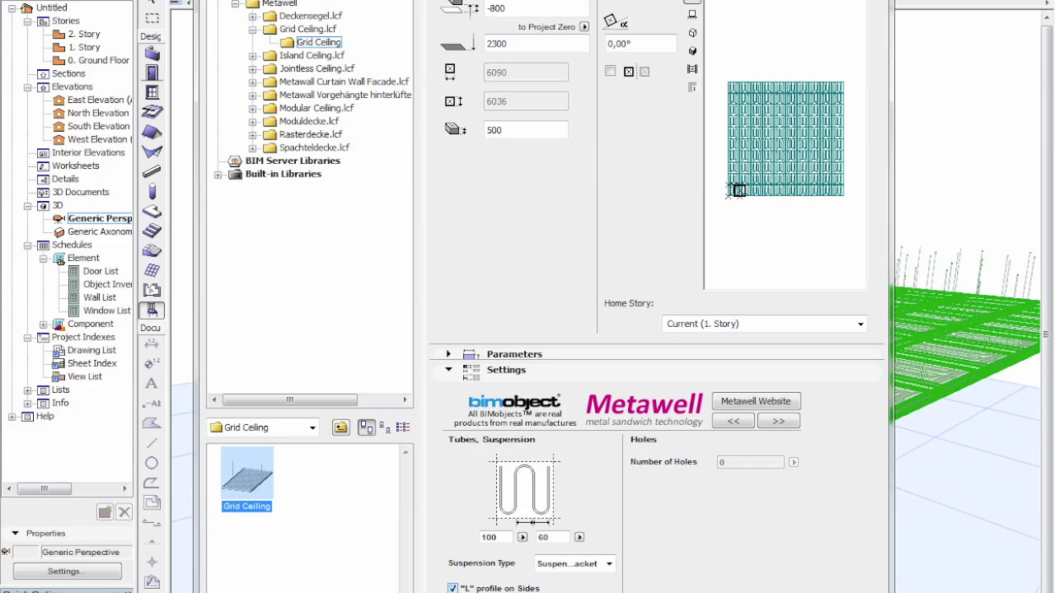
key("Return")
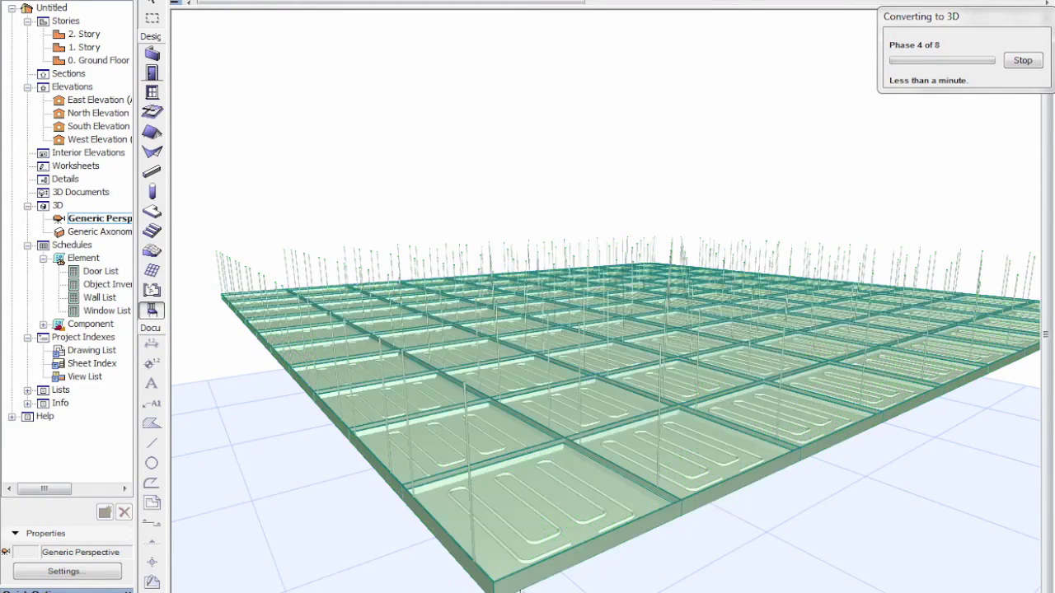
mouse_move(692, 565)
middle_mouse_down("shift")
mouse_move(726, 570)
mouse_move(727, 555)
mouse_move(791, 508)
mouse_move(838, 495)
mouse_move(662, 485)
mouse_move(600, 520)
mouse_move(699, 573)
middle_mouse_up("shift")
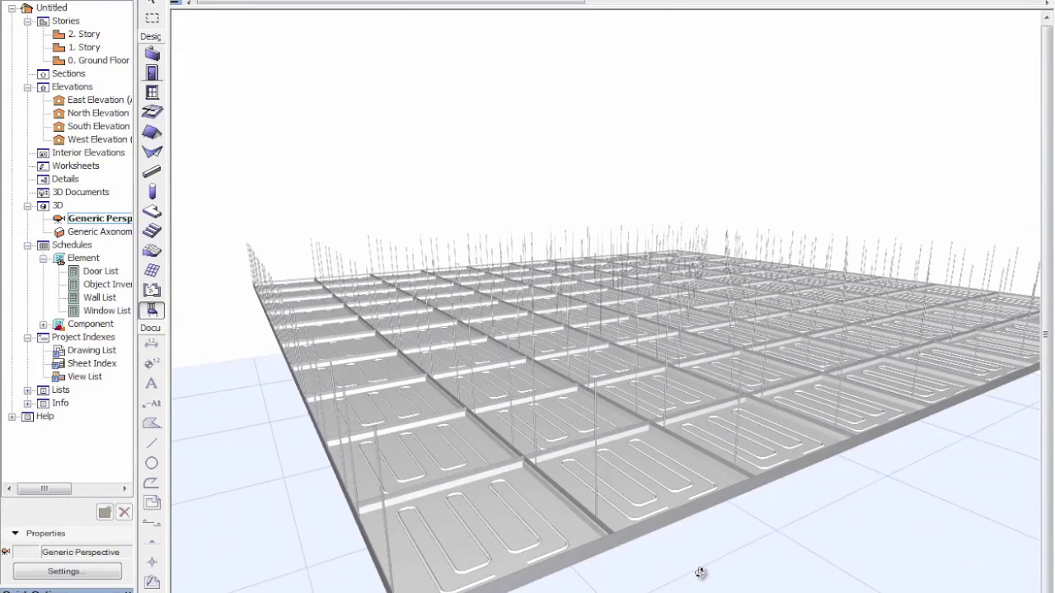
- Delete the large grid ceiling from the 1. Story floor plan
key("F2")
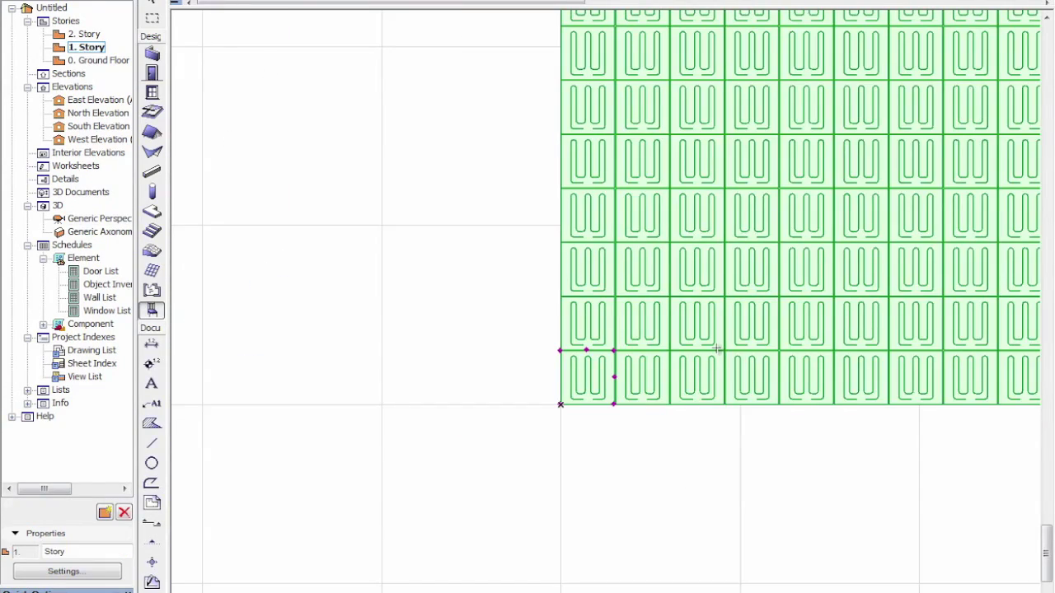
scroll(717, 350, "down", 1)
scroll(824, 205, "down", 2)
middle_click_drag(876, 169, 376, 235)
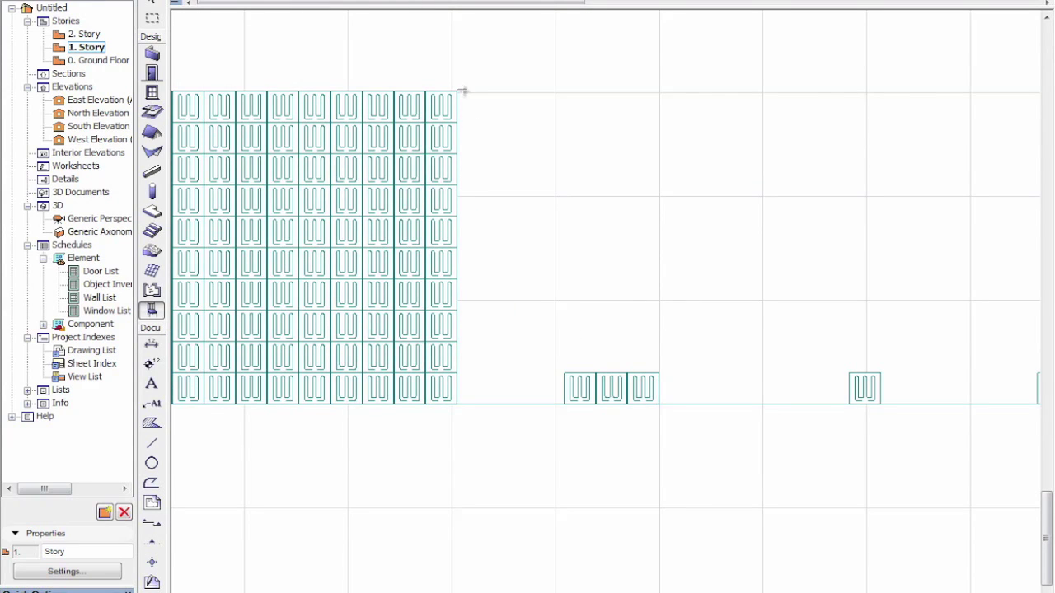
left_click(458, 100)
key("Delete")
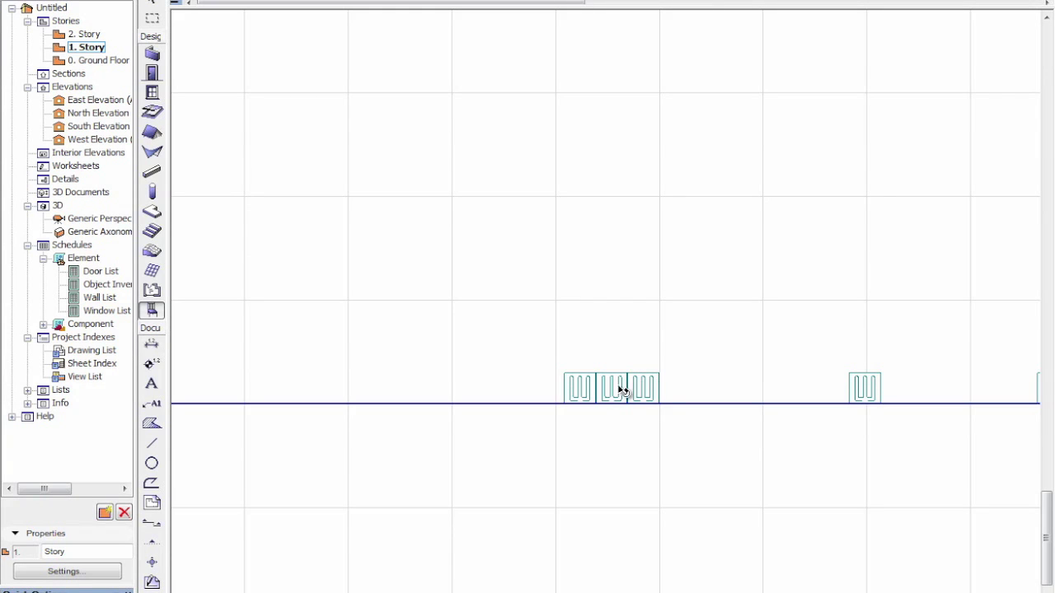
- Review the three-panel island ceiling's settings: panel types, panel thickness, panel numbers, suspension types and the 3D preview
left_click(569, 403)
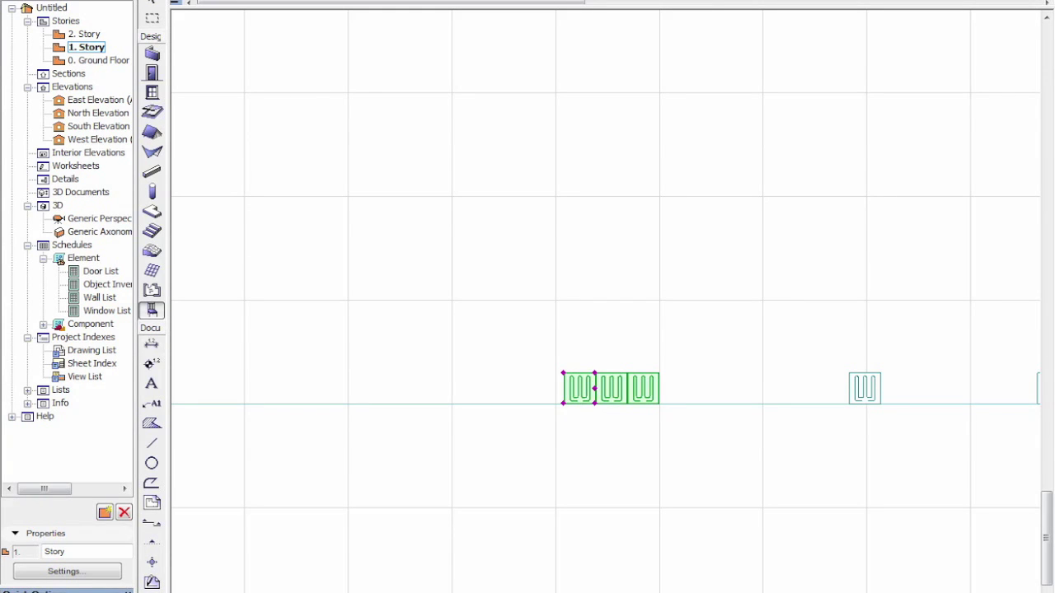
key("ctrl+t")
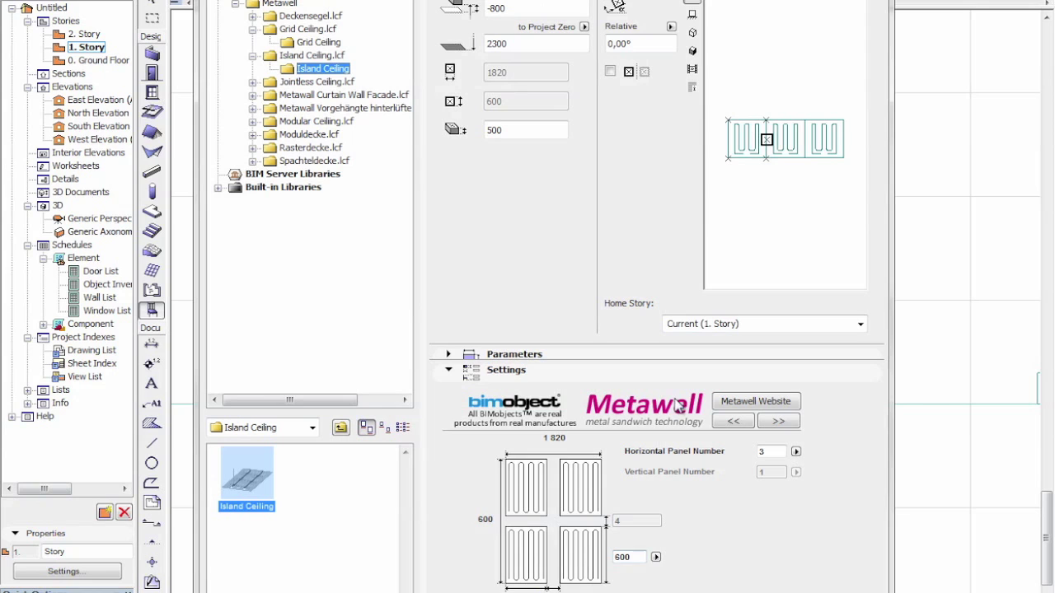
left_click(732, 422)
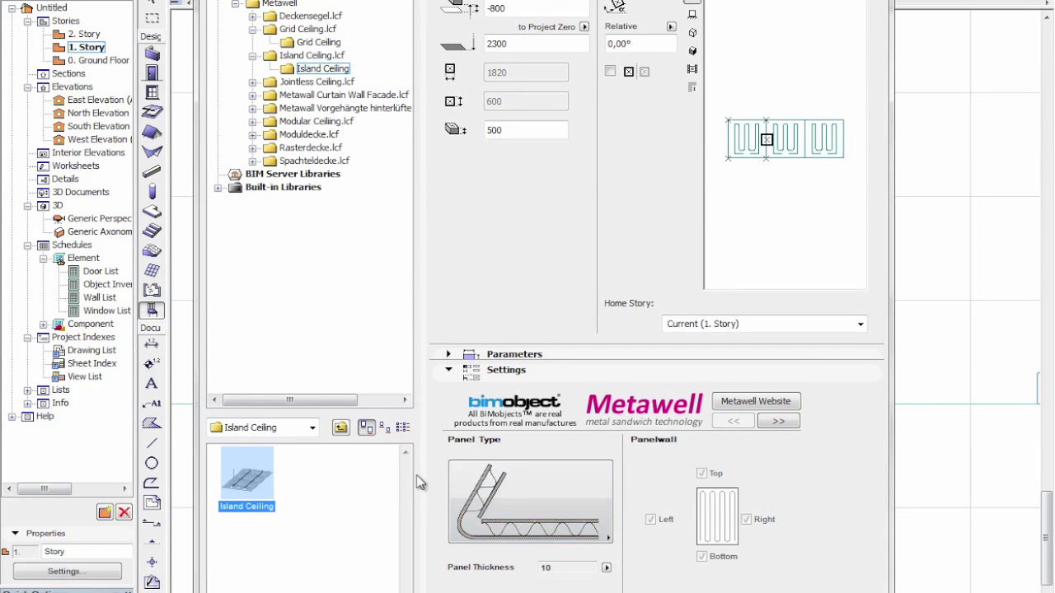
left_click(544, 517)
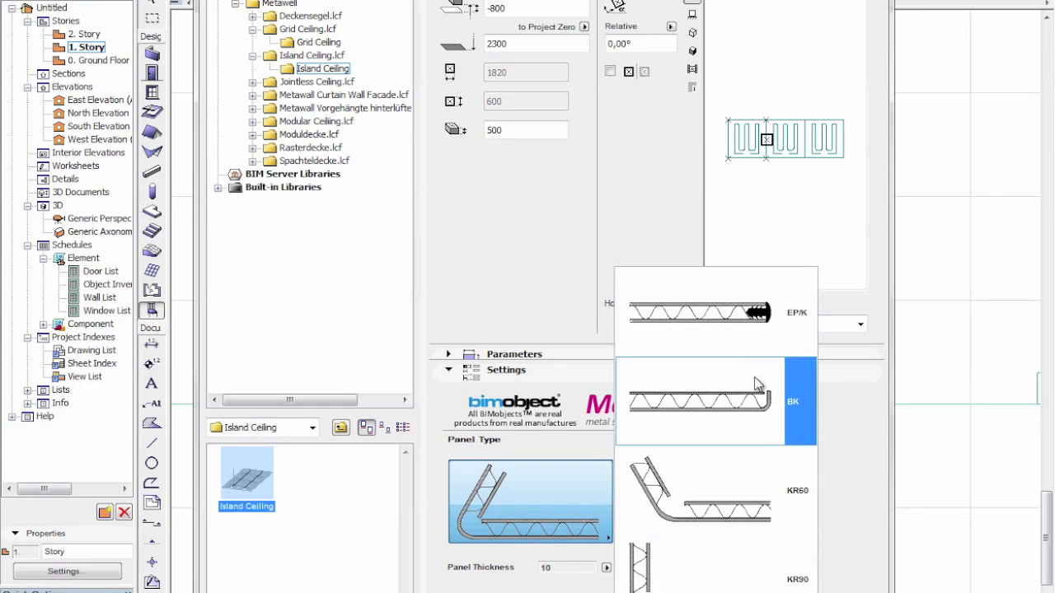
key("Escape")
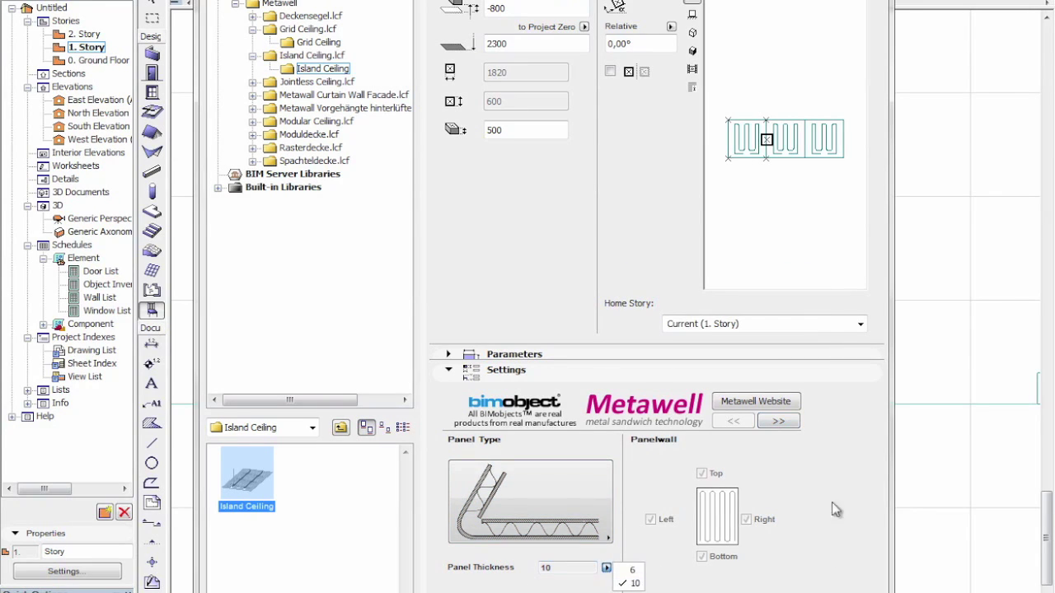
left_click(779, 422)
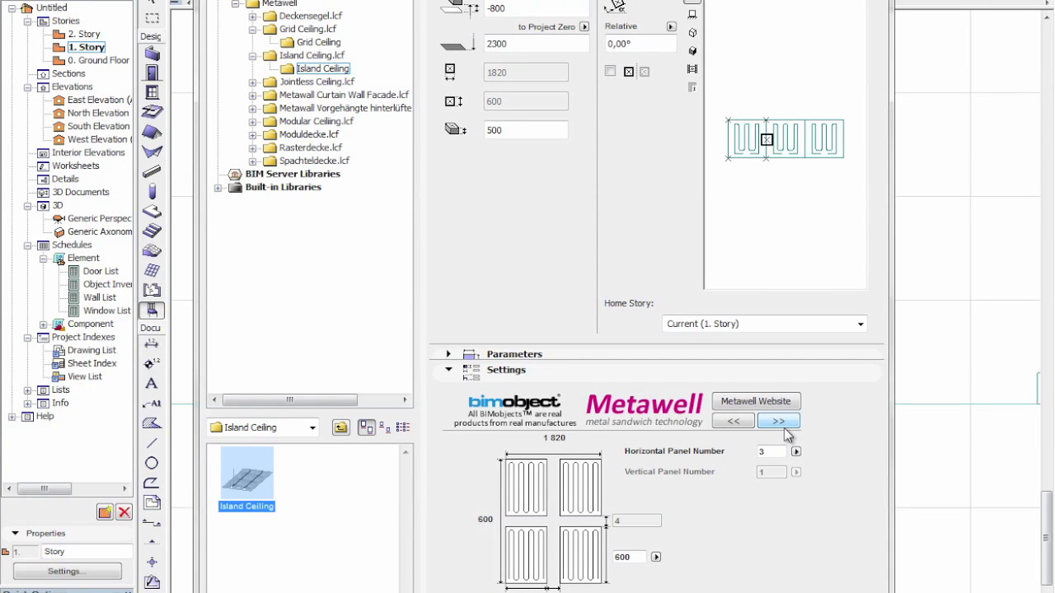
left_click(778, 422)
left_click(590, 564)
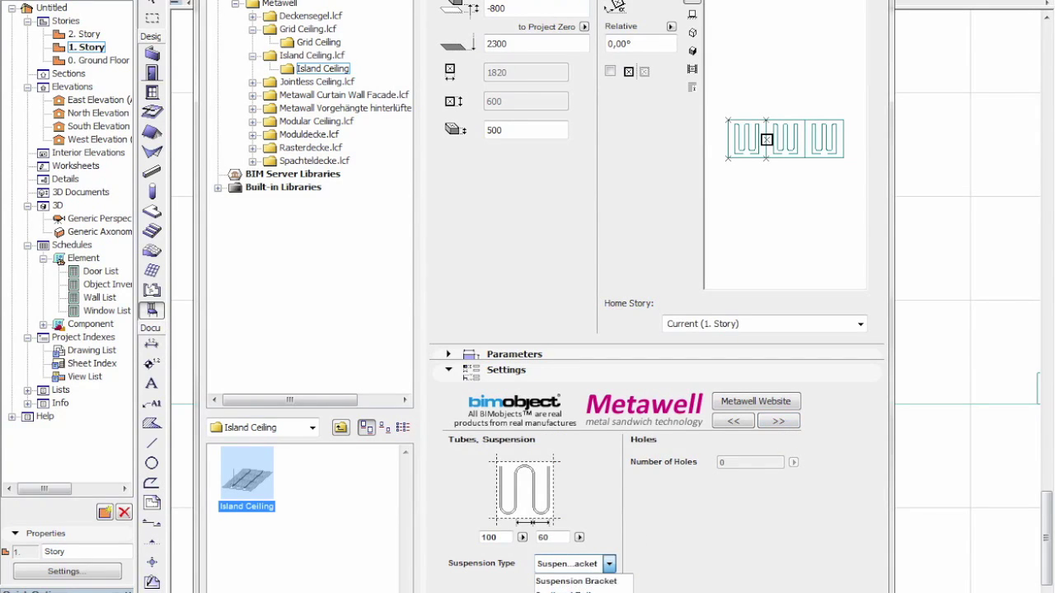
left_click(725, 554)
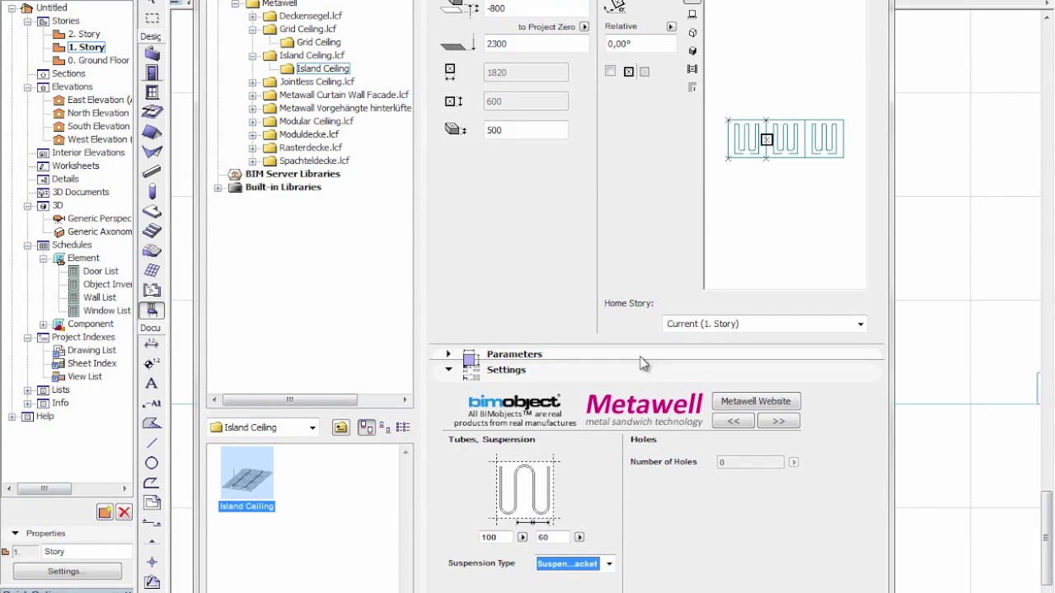
left_click(692, 51)
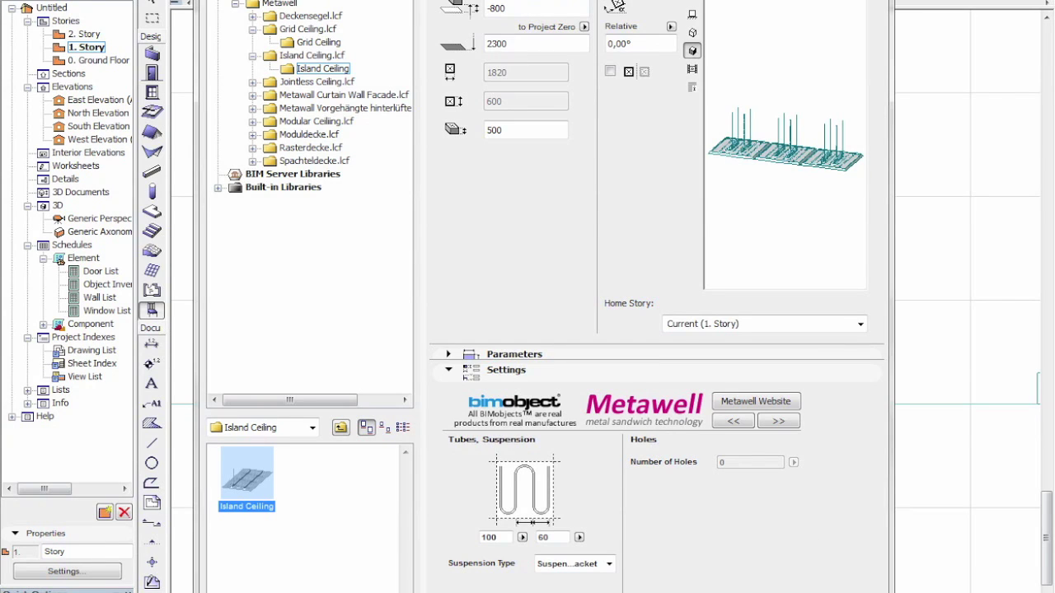
key("Return")
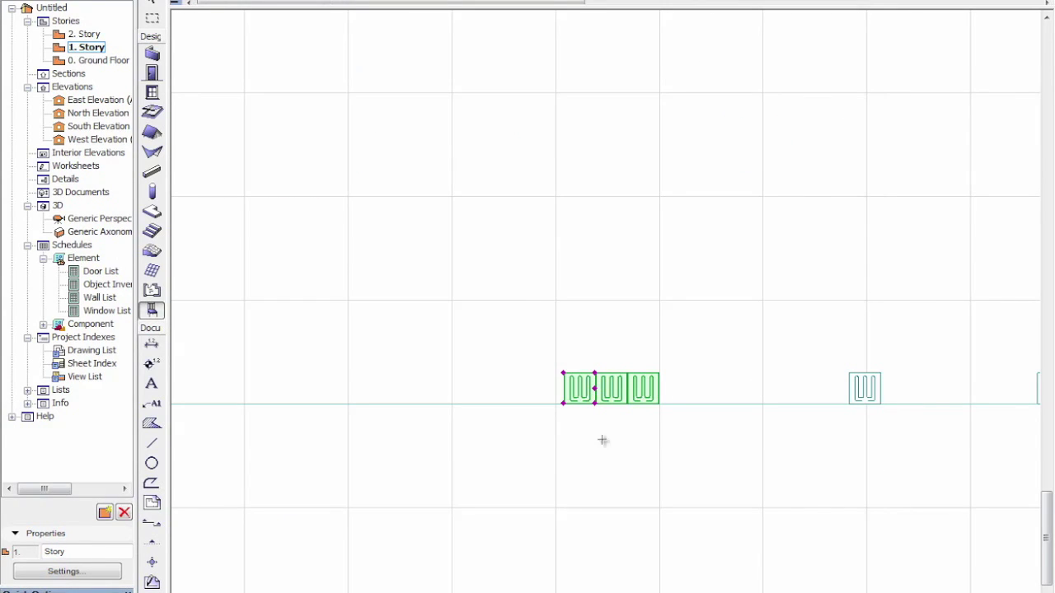
- Display the selected island ceiling in 3D and inspect its panels, tubes and suspension brackets up close
key("F3")
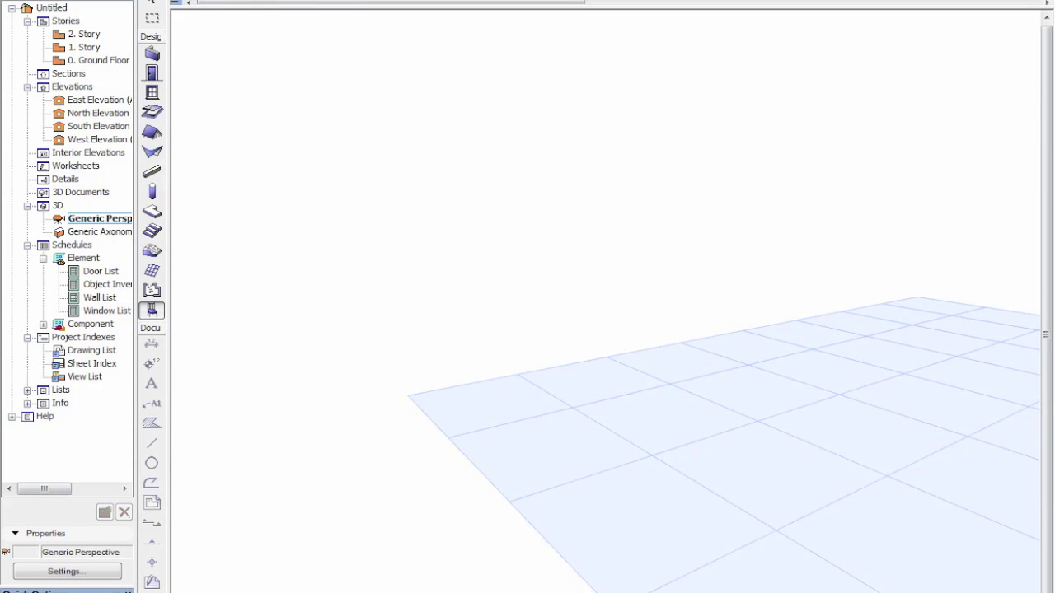
middle_click_drag(651, 413, 562, 517, "shift")
scroll(561, 516, "up", 2)
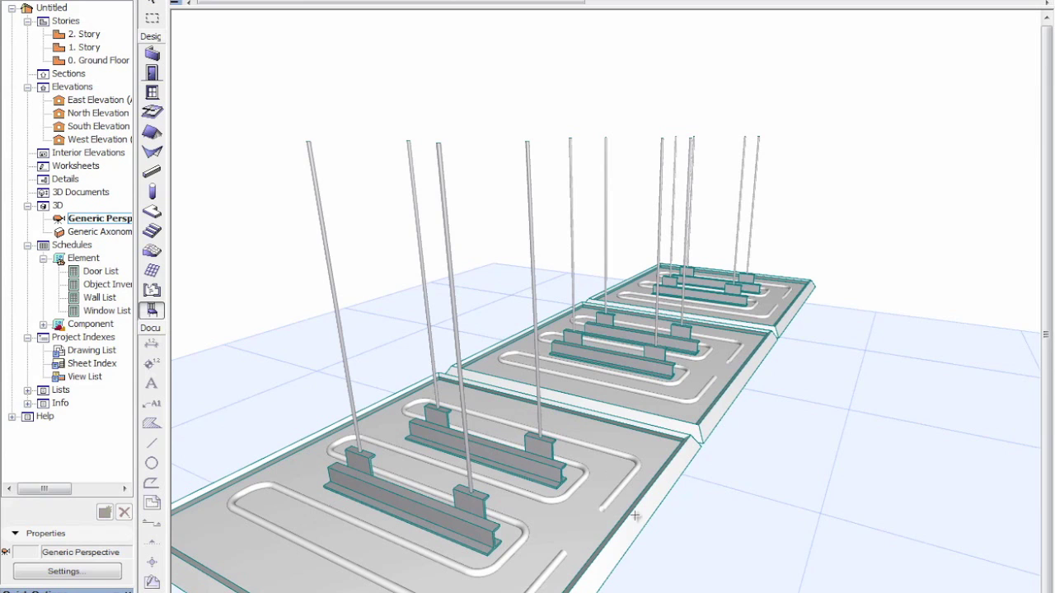
- Turn off the island ceiling's tubes in 3D, turn on its suspensions in 2D and apply the settings
left_click(619, 487)
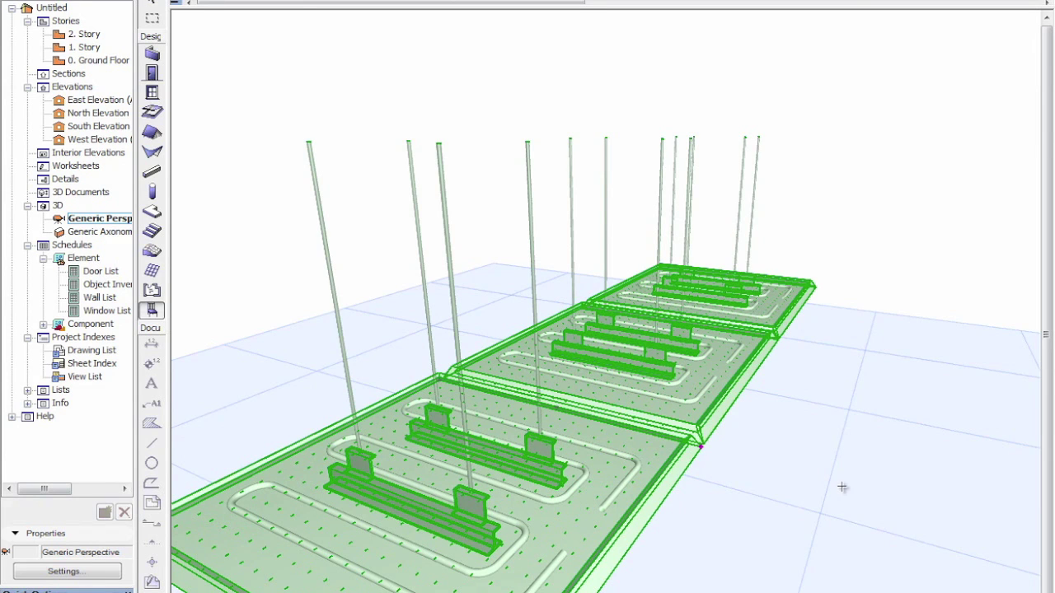
key("ctrl+t")
left_click(778, 421)
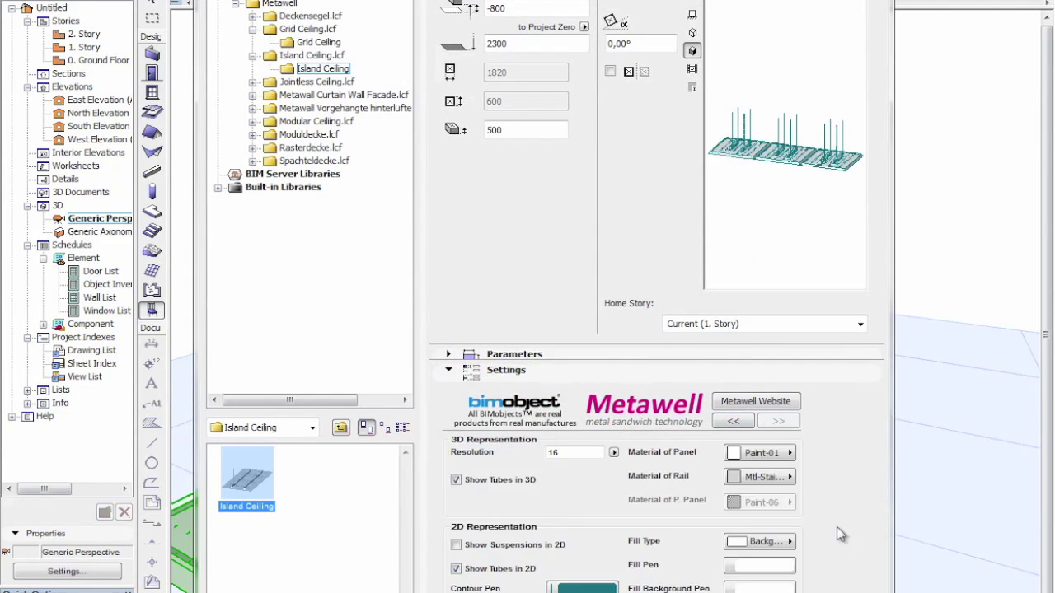
left_click(456, 479)
left_click(458, 483)
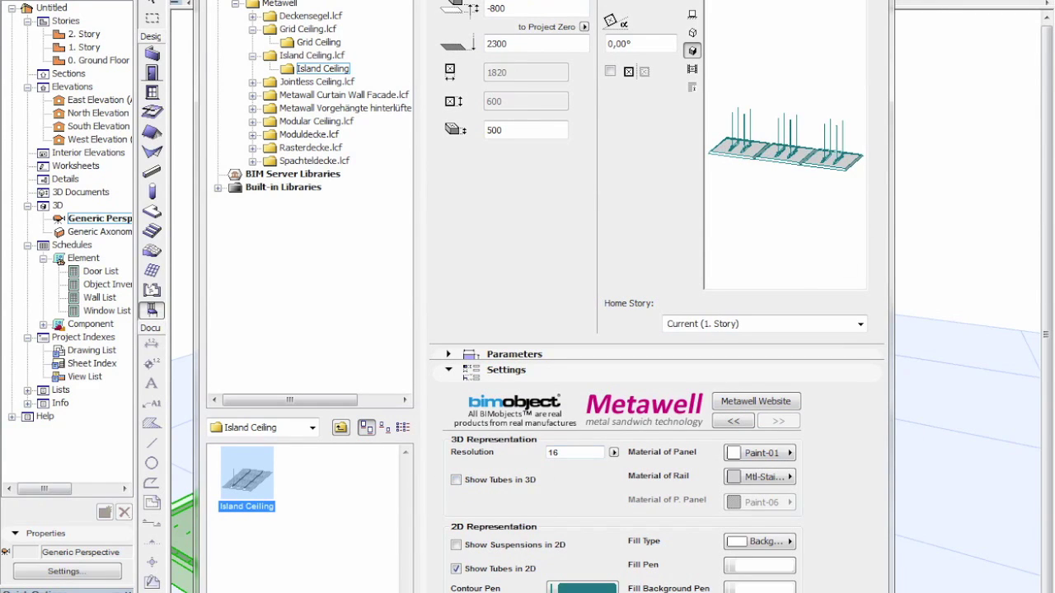
left_click(692, 14)
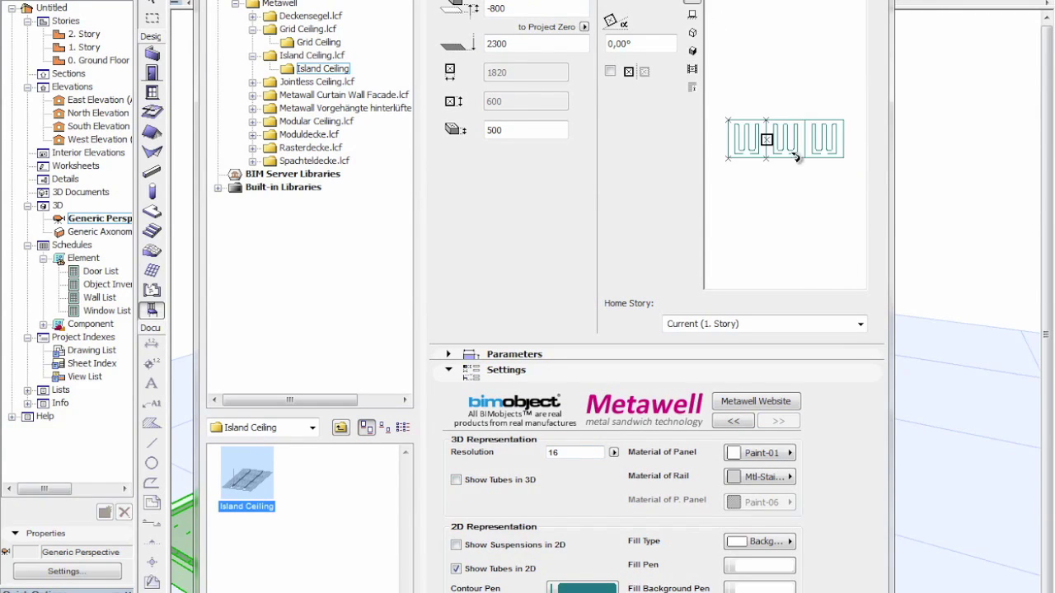
left_click(457, 545)
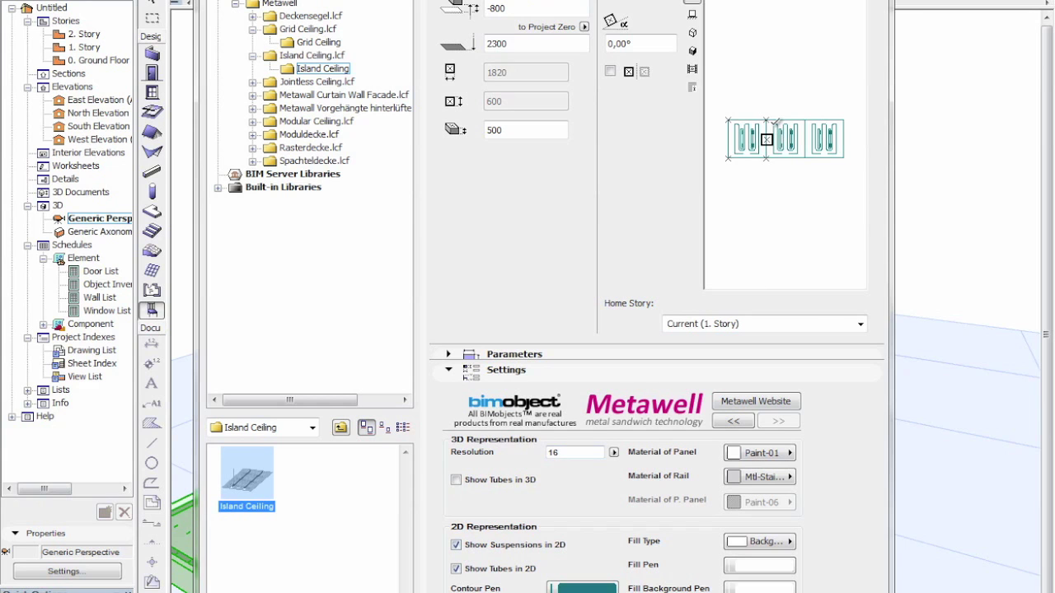
key("Return")
left_click(831, 485)
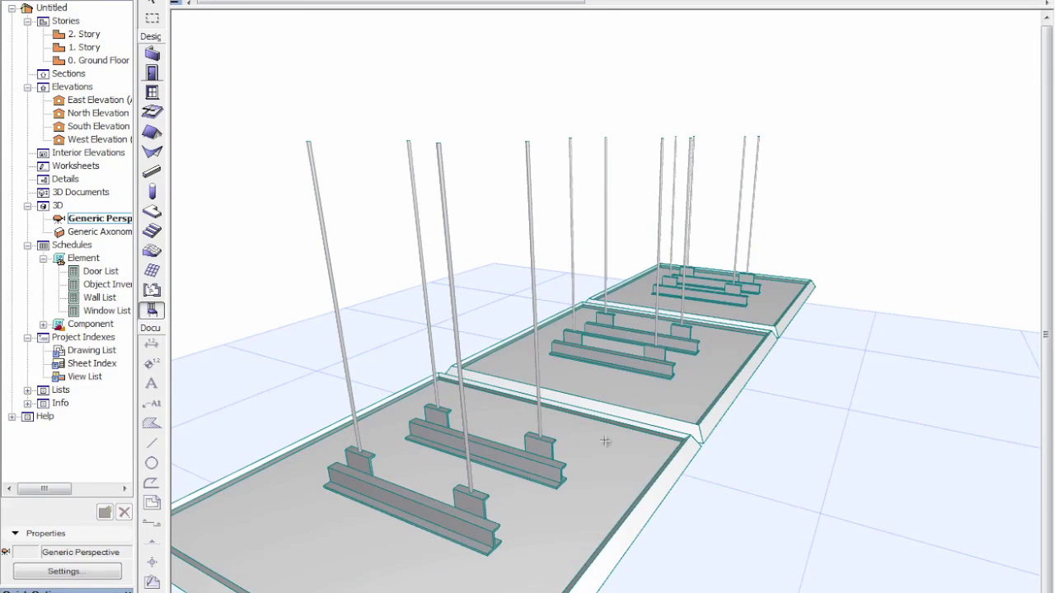
- Examine the island ceiling's tube and suspension symbols up close in the floor plan
key("F2")
scroll(605, 409, "up", 5)
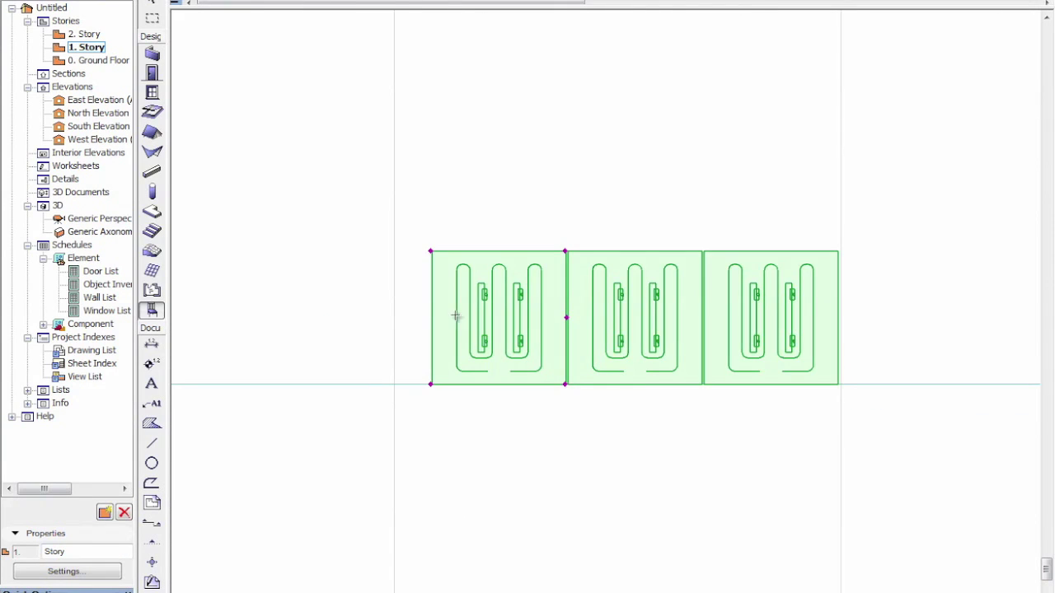
left_click(494, 422)
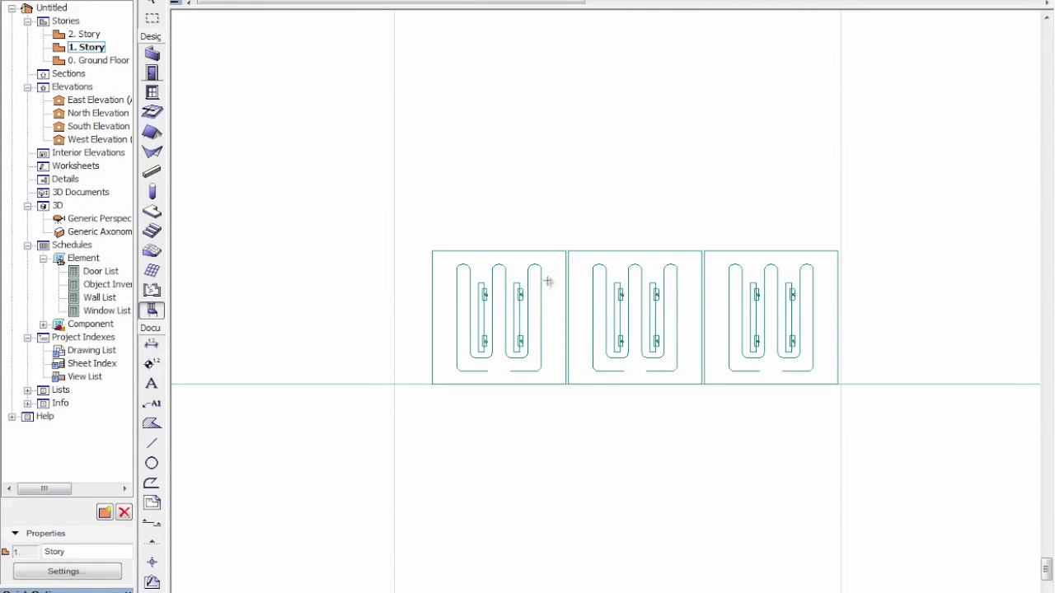
scroll(511, 311, "up", 3)
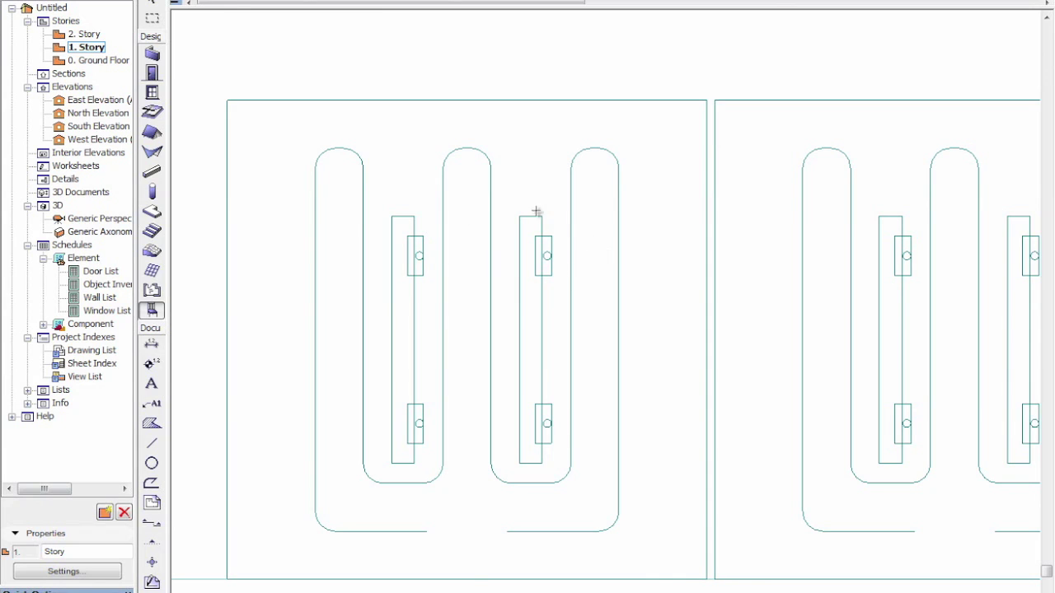
scroll(536, 212, "down", 1)
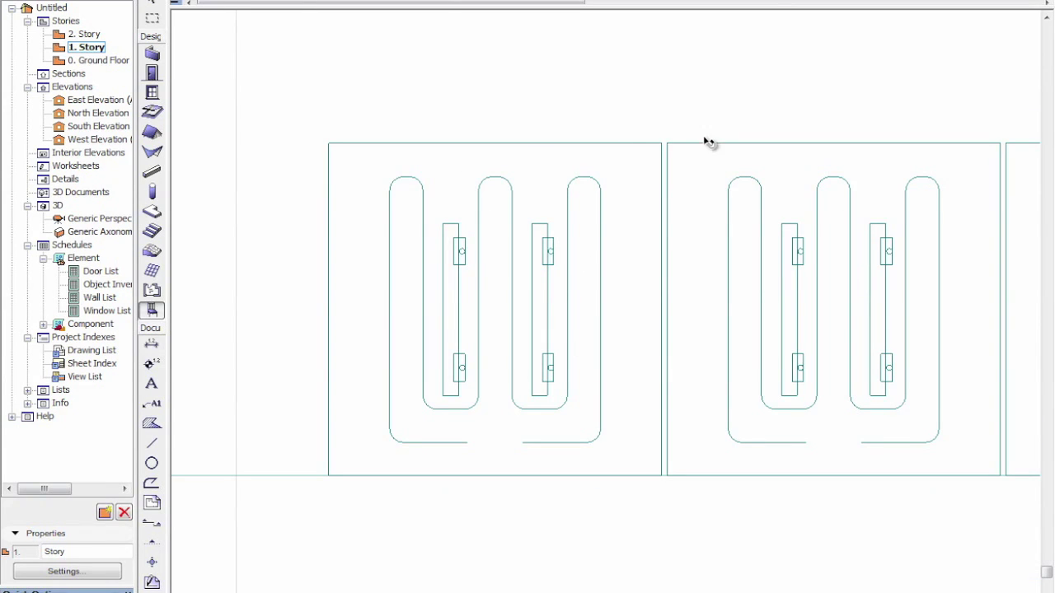
- Select the three-panel island ceiling and stretch its panels graphically to a panel width of 6000
left_click(662, 142)
scroll(701, 131, "down", 4)
middle_click_drag(752, 109, 614, 342)
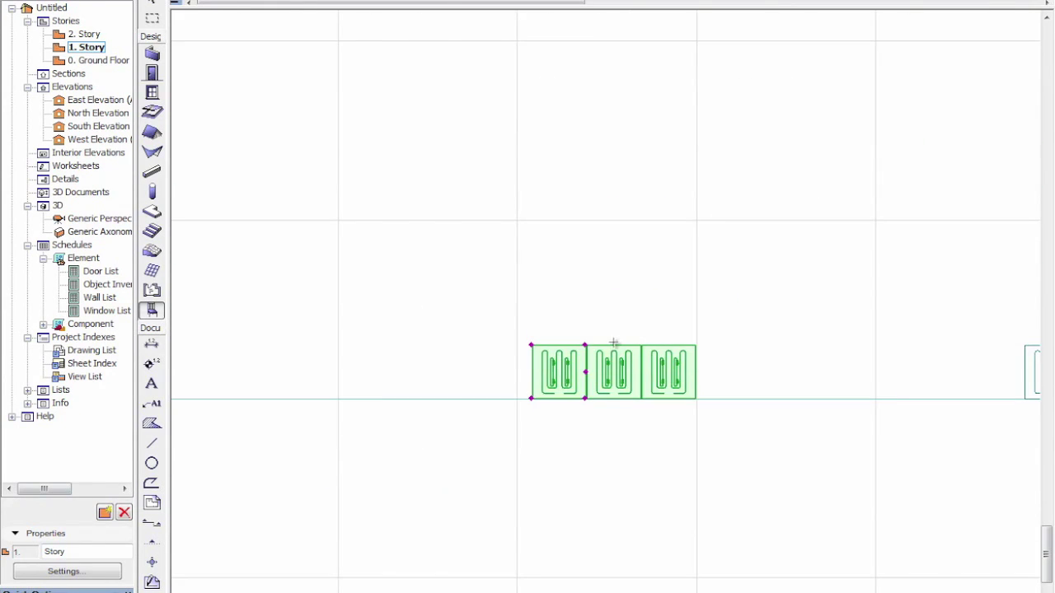
left_click(587, 342)
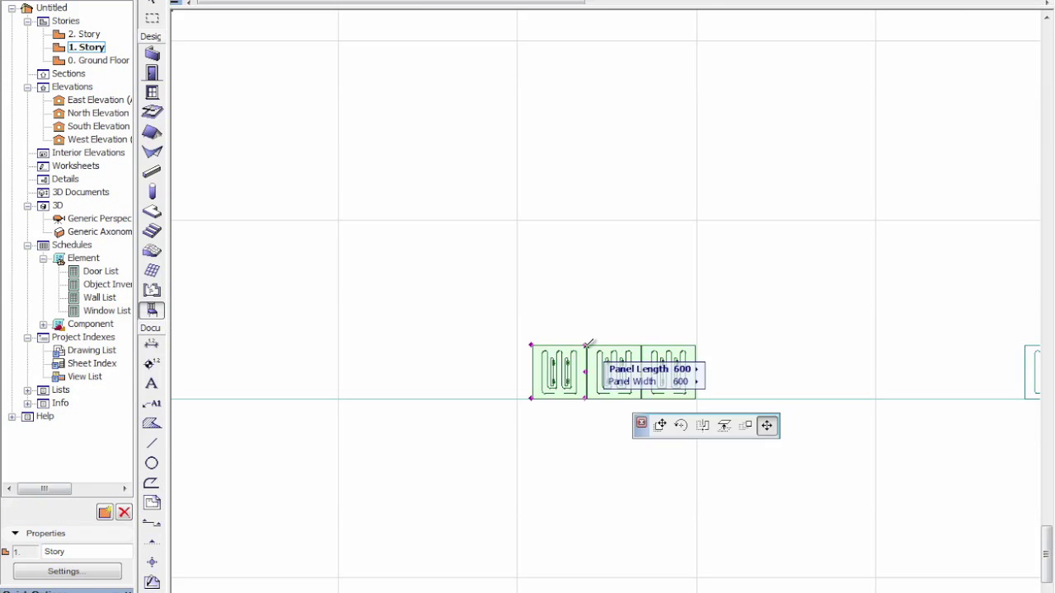
middle_click_drag(593, 85, 593, 134)
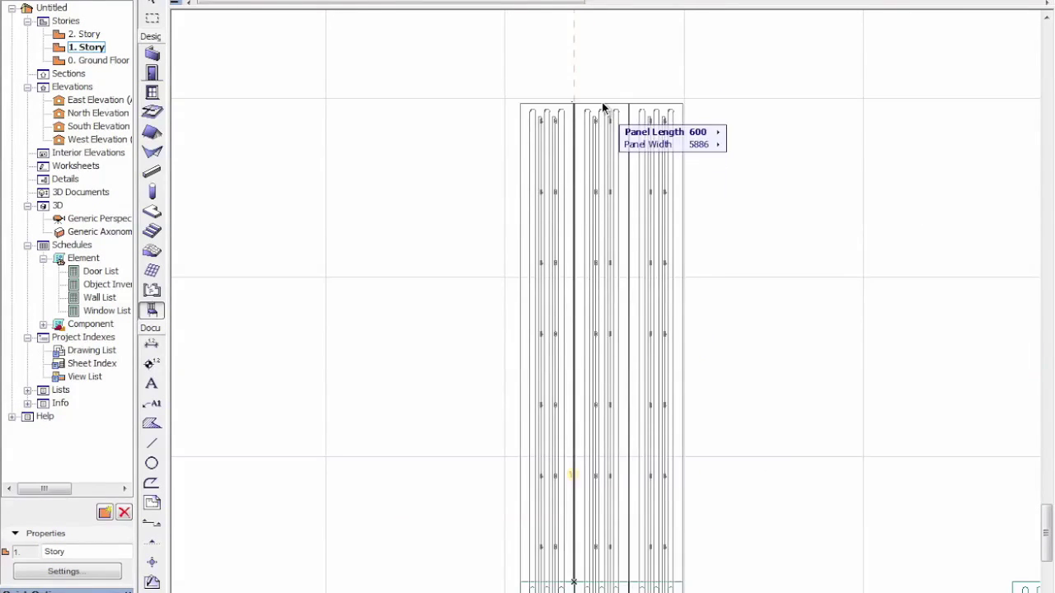
left_click(602, 91)
- Set the gap between the island ceiling's horizontal panels to 600 by editing it graphically in the floor plan
scroll(736, 267, "down", 1)
middle_click_drag(553, 382, 535, 312)
scroll(535, 313, "up", 5)
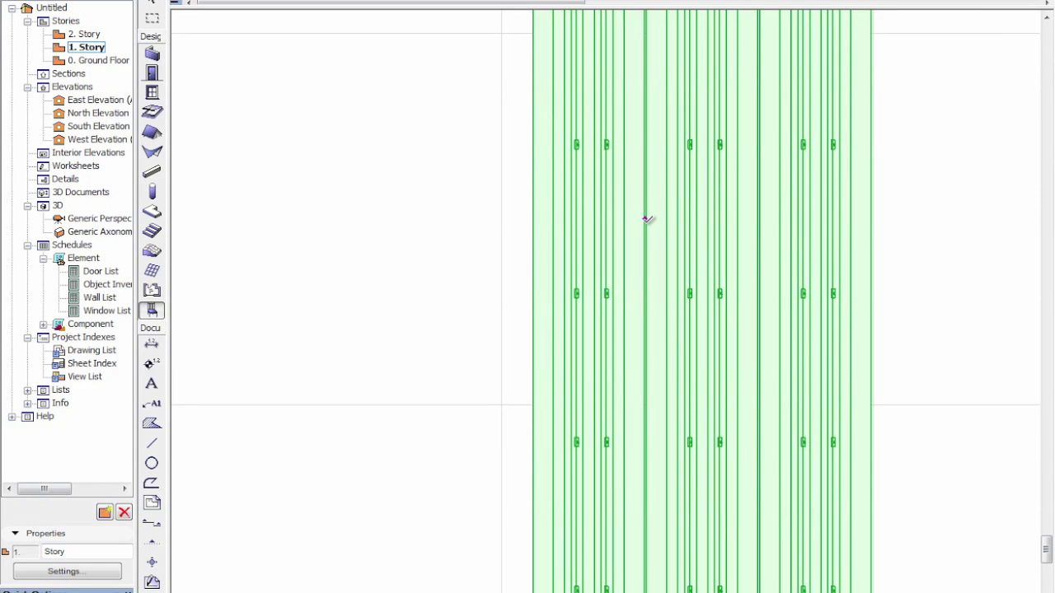
left_click(647, 219)
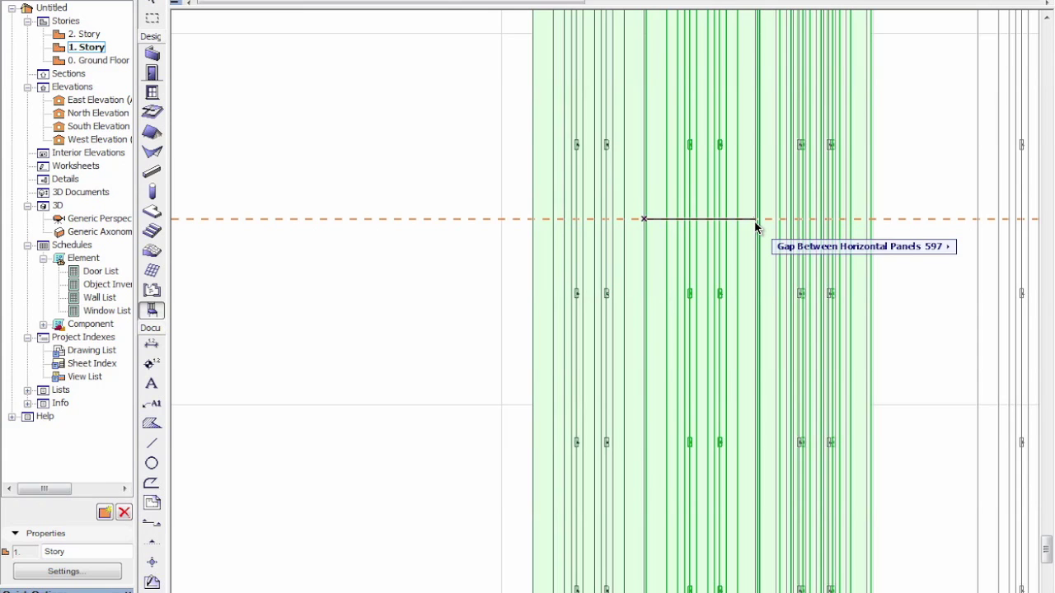
type("600")
key("Return")
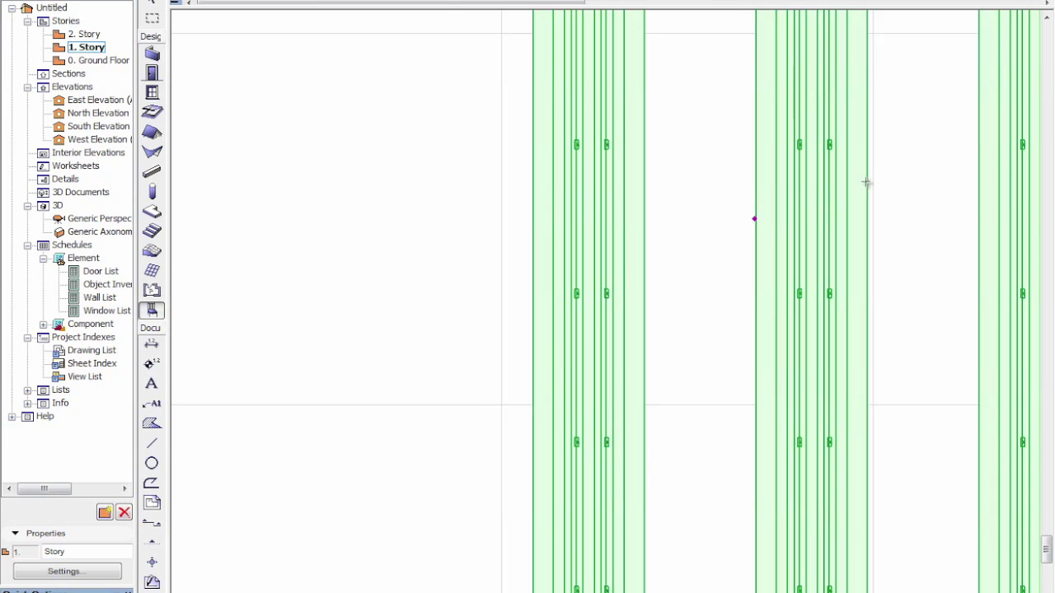
- Set the island ceiling's panel length to 800 by stretching the first panel's upper corner in the floor plan
scroll(866, 182, "down", 4)
middle_click_drag(636, 79, 661, 352)
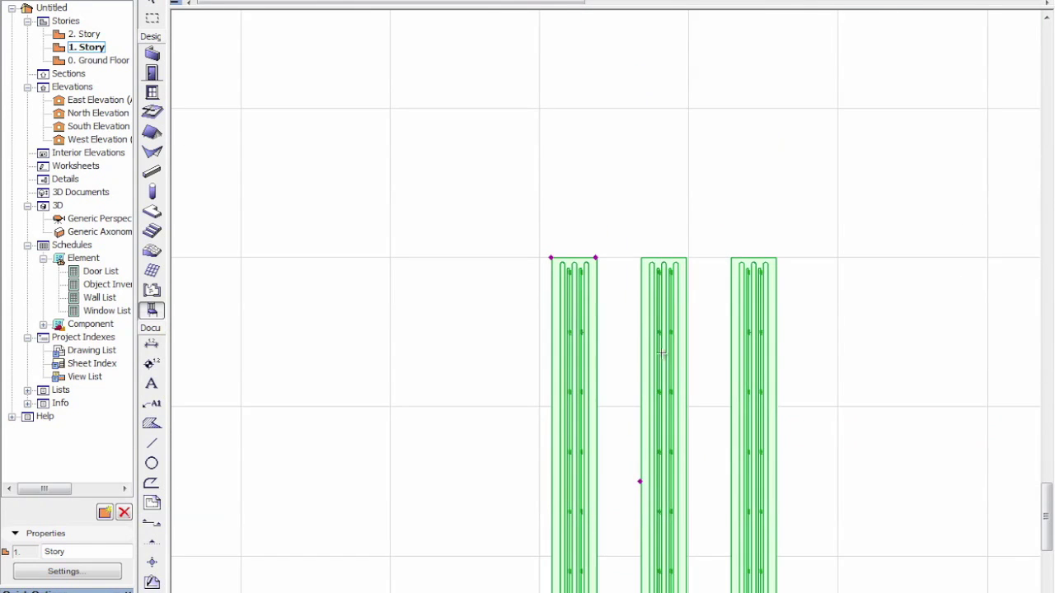
left_click(594, 259)
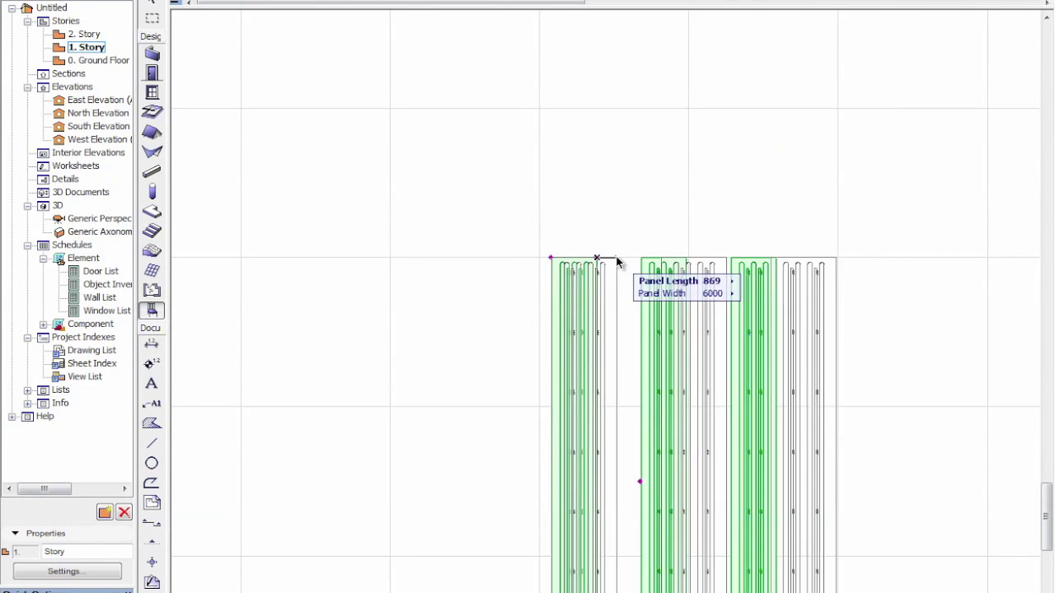
key("Tab")
type("80")
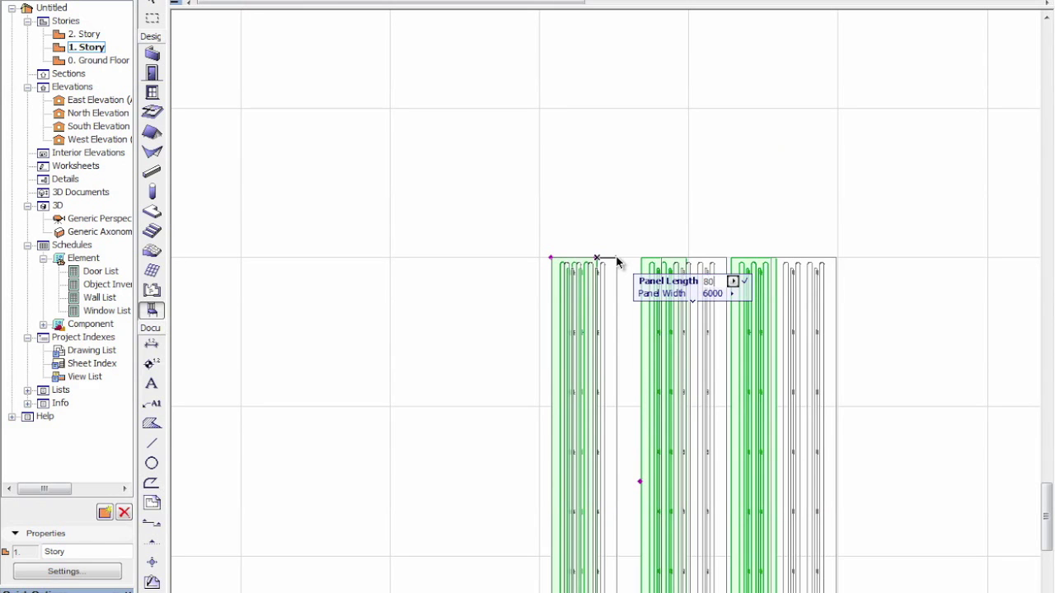
type("0")
key("Return")
- Inspect the resized island ceiling panels and their suspensions in 3D, and return to the floor plan
key("F3")
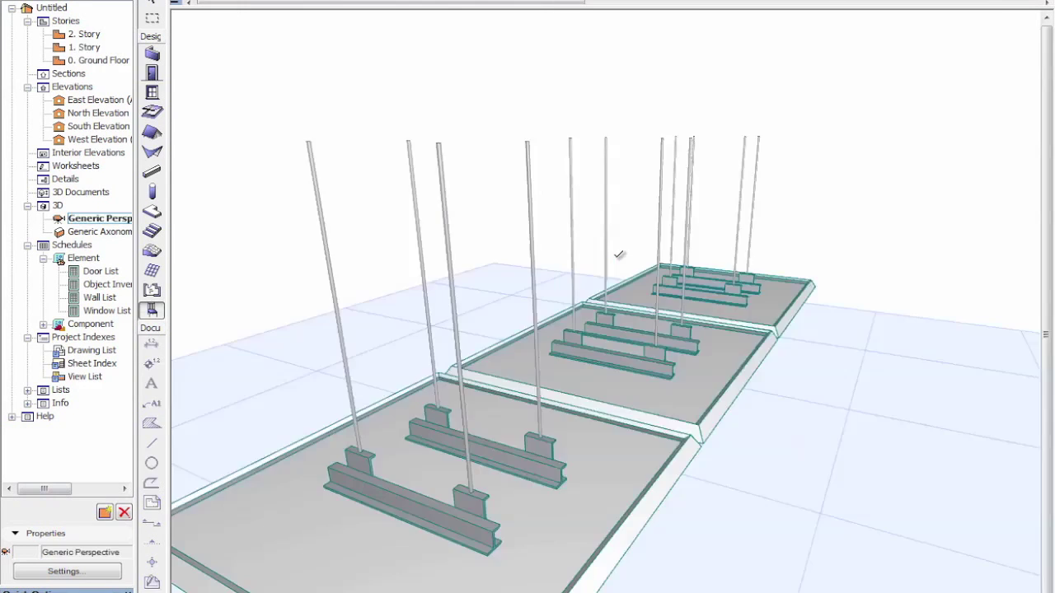
scroll(709, 335, "down", 3)
mouse_move(665, 442)
middle_mouse_down("shift")
mouse_move(625, 457)
mouse_move(549, 325)
mouse_move(765, 341)
mouse_move(738, 384)
mouse_move(667, 442)
middle_mouse_up("shift")
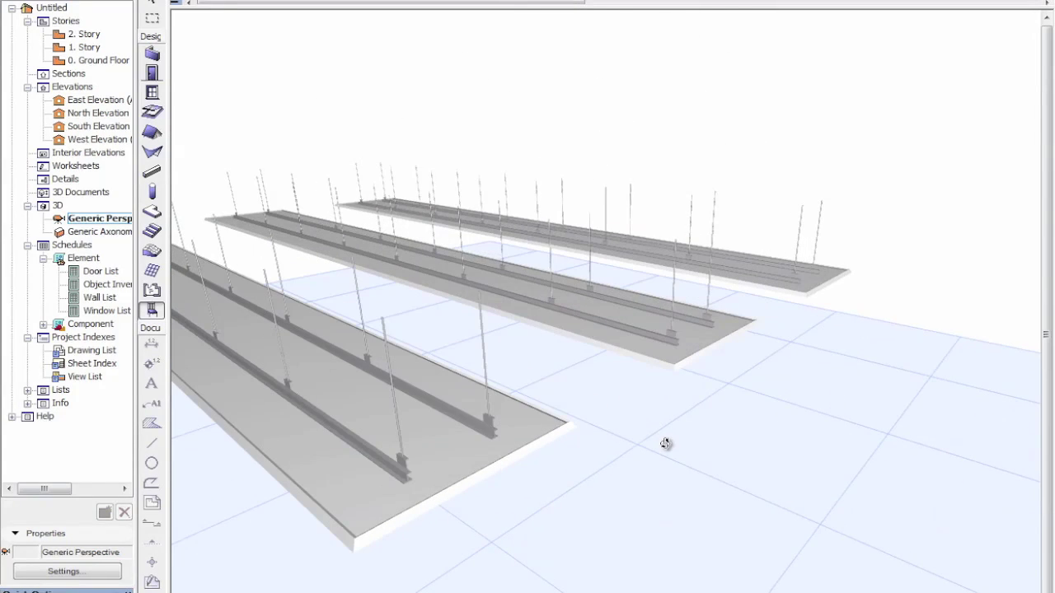
key("F2")
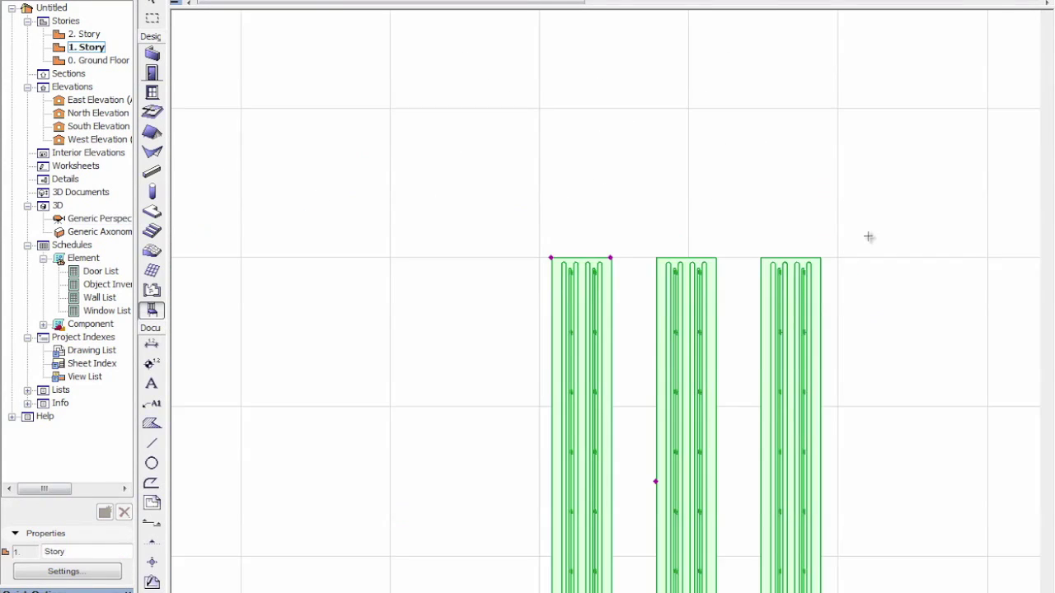
- Set the island ceiling's horizontal panel number to 5 in its object settings and apply the change
key("ctrl+t")
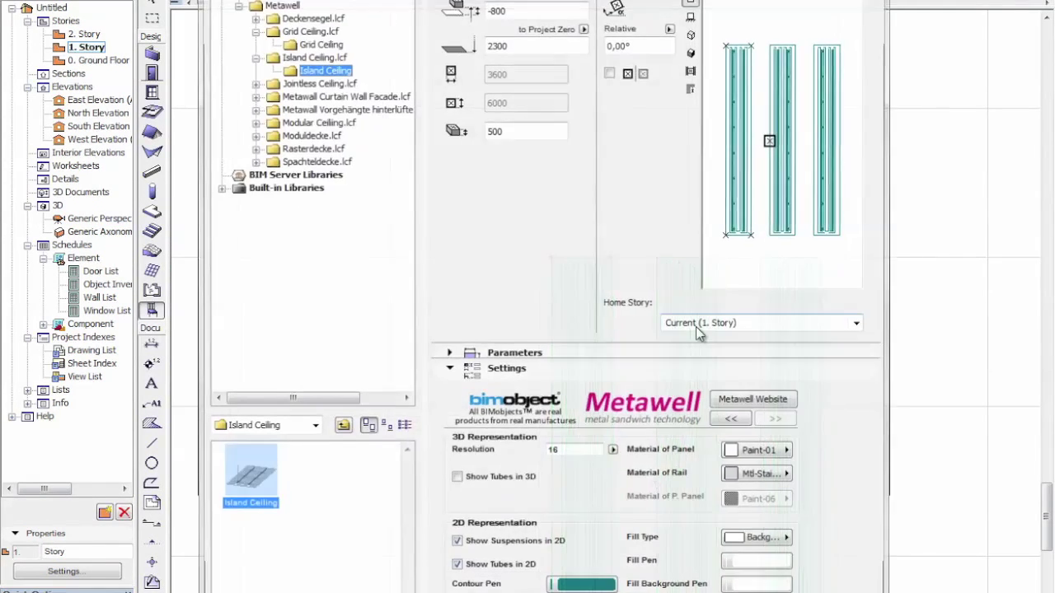
left_click(733, 421)
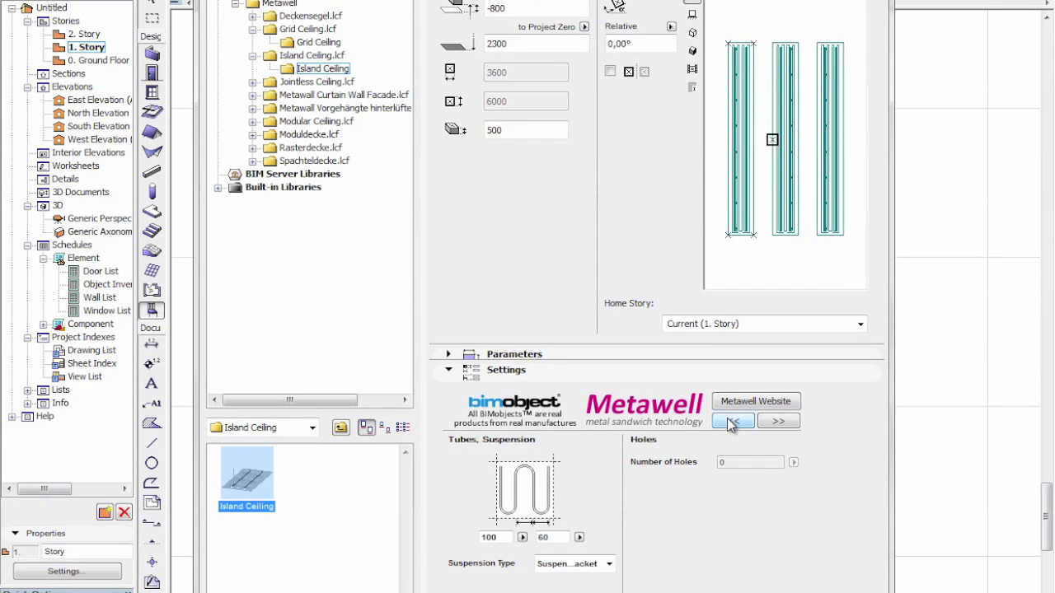
left_click(733, 421)
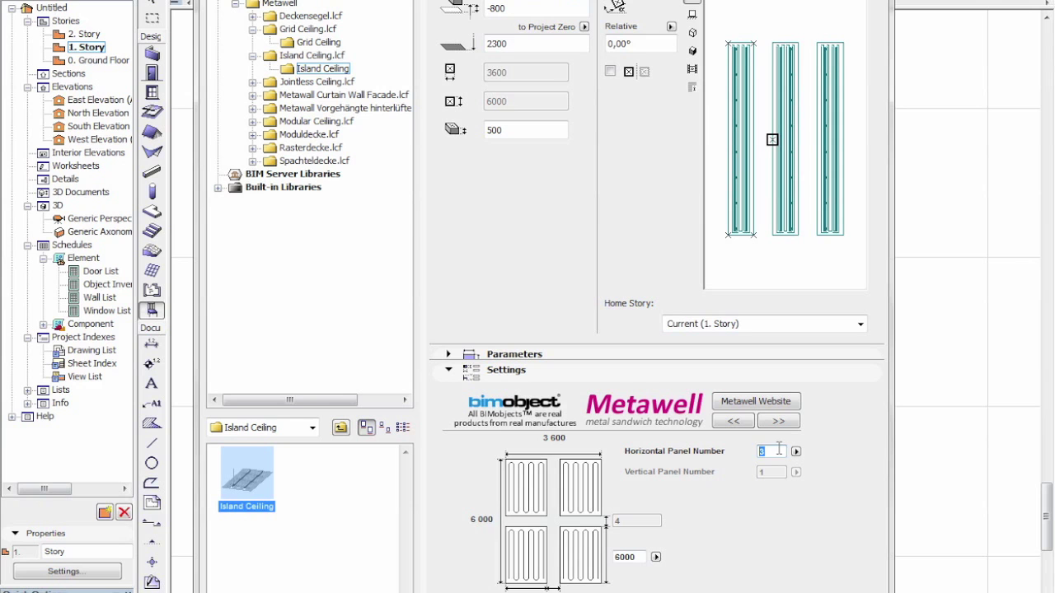
key("Return")
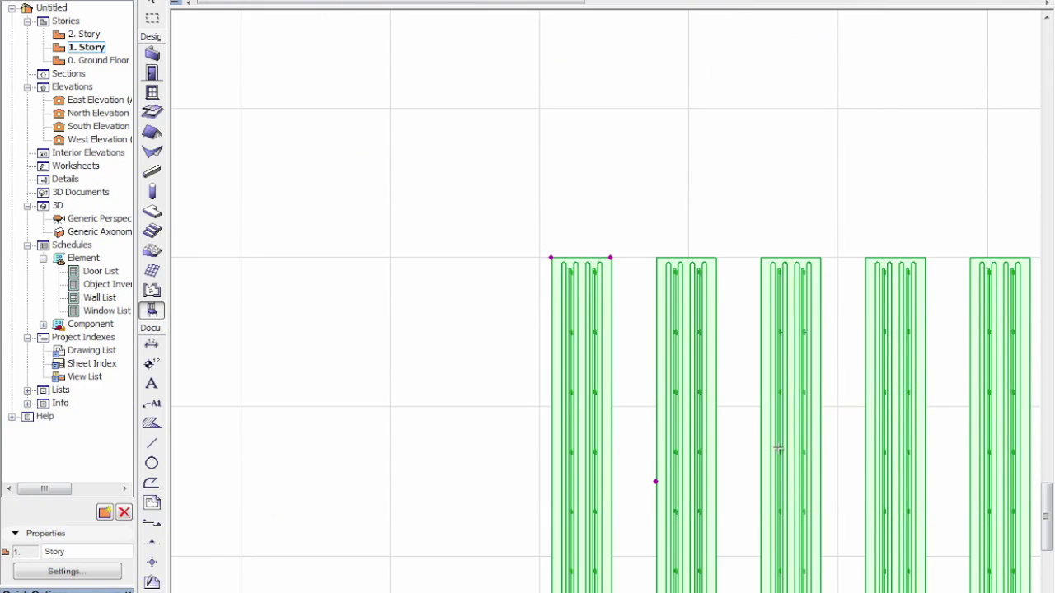
- View the whole five-panel island ceiling in plan and in 3D, and return to the floor plan
scroll(607, 223, "down", 3)
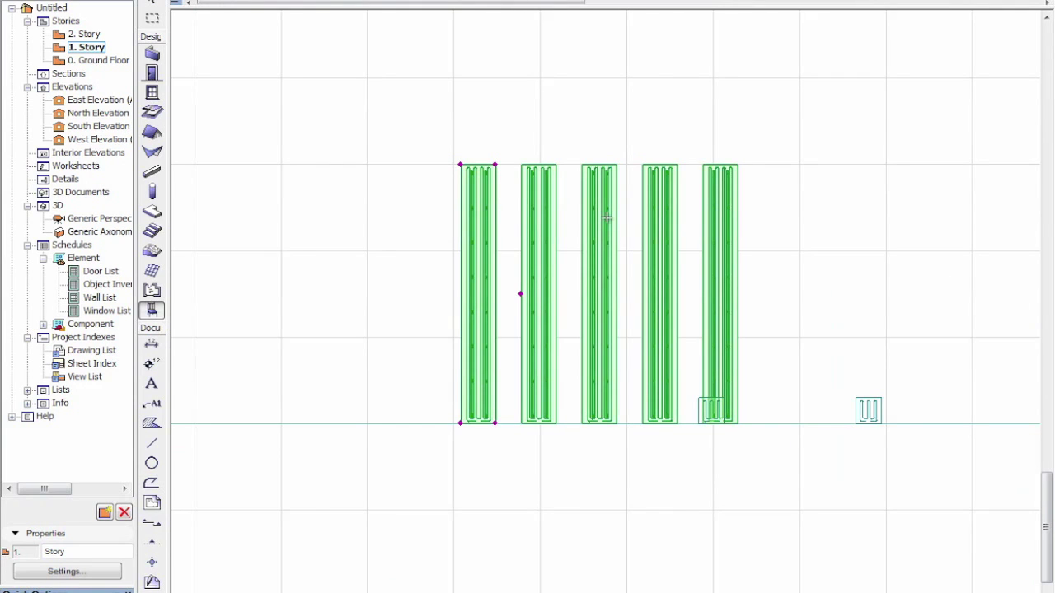
key("F3")
mouse_move(608, 218)
middle_mouse_down("shift")
mouse_move(948, 167)
mouse_move(742, 104)
mouse_move(942, 210)
middle_mouse_up("shift")
key("F2")
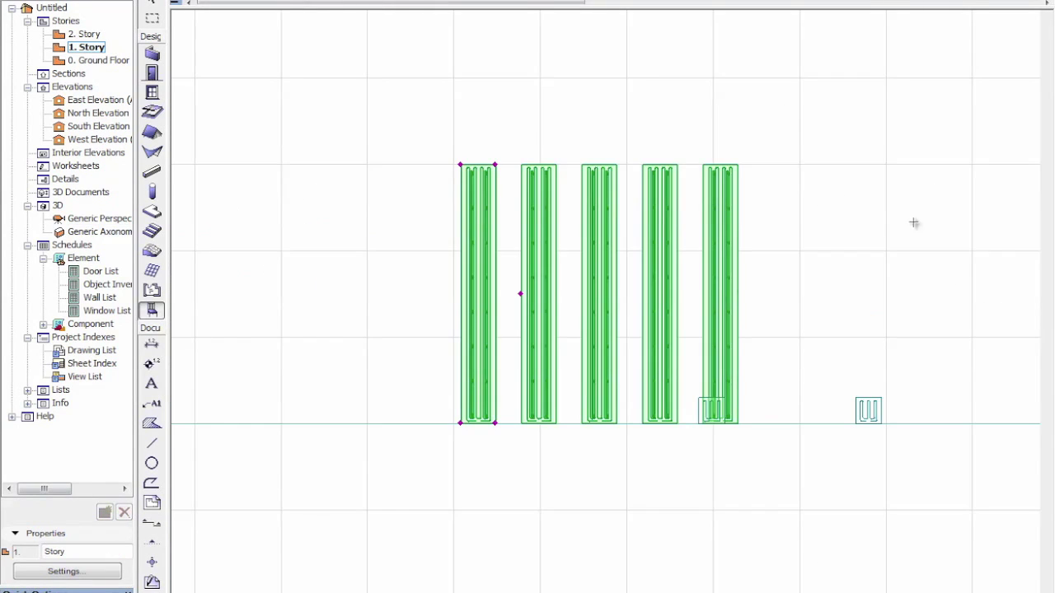
- Widen the gap between the five island ceiling panels graphically, view it in 3D and undo the change
left_click(520, 294)
left_click(557, 294)
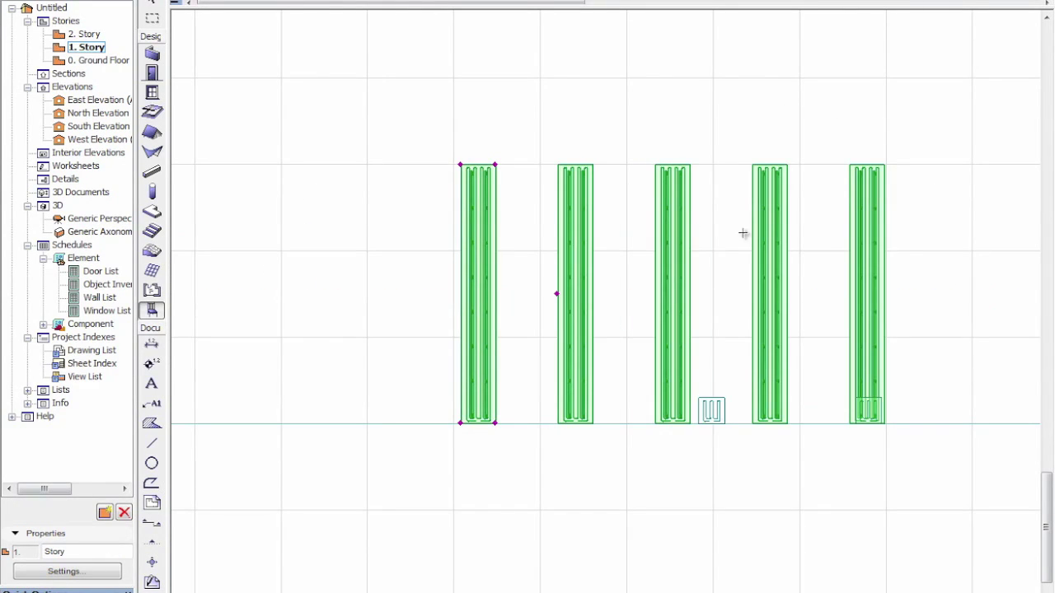
key("F3")
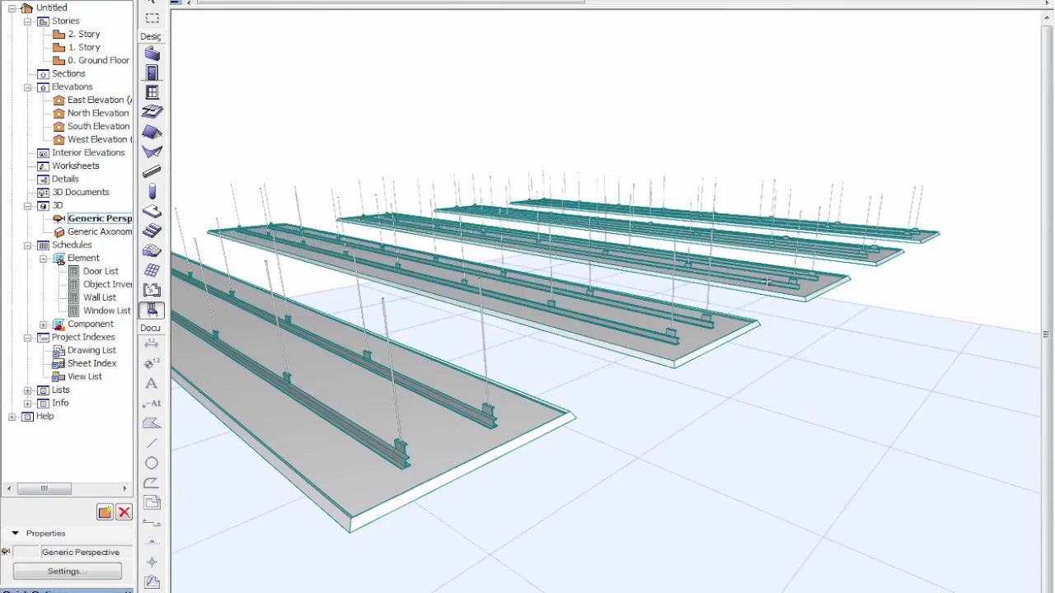
mouse_move(935, 346)
middle_mouse_down("shift")
mouse_move(898, 374)
mouse_move(954, 357)
middle_mouse_up("shift")
key("ctrl+a")
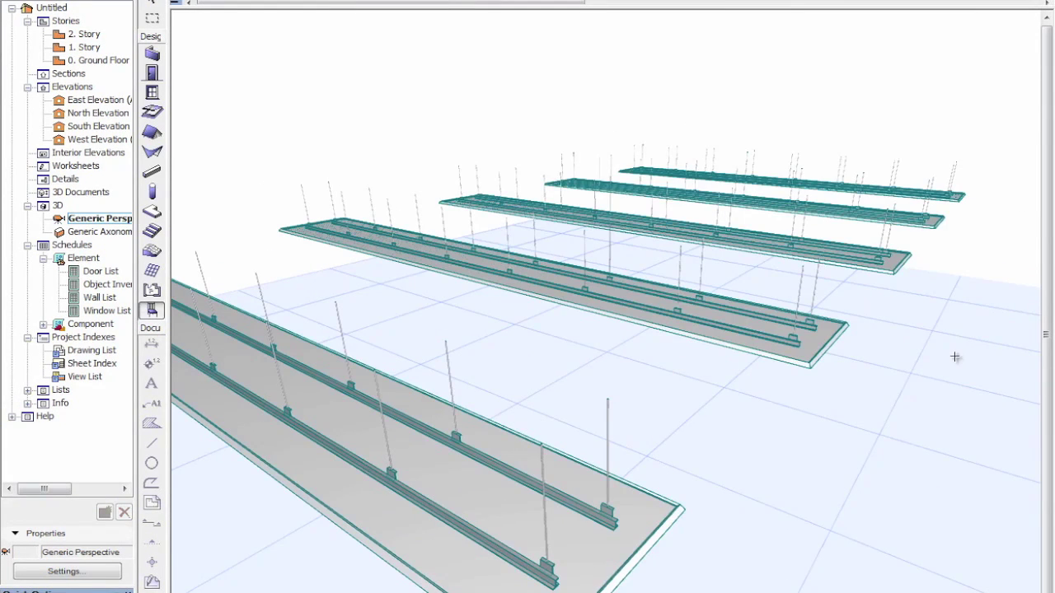
- Return to the floor plan and delete the selected five-panel island ceiling
key("F2")
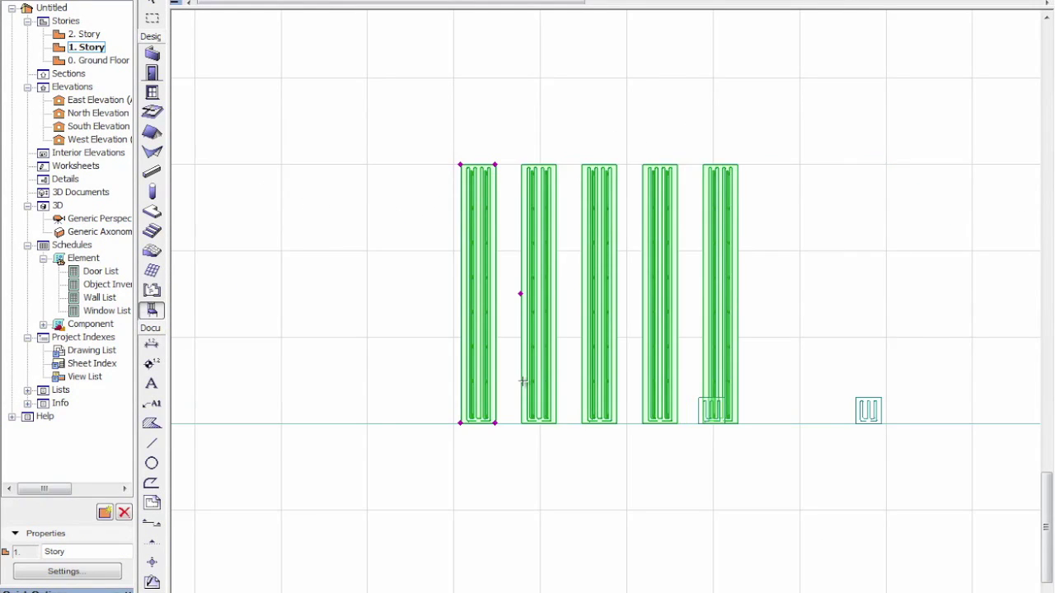
key("Delete")
middle_click_drag(710, 359, 618, 341)
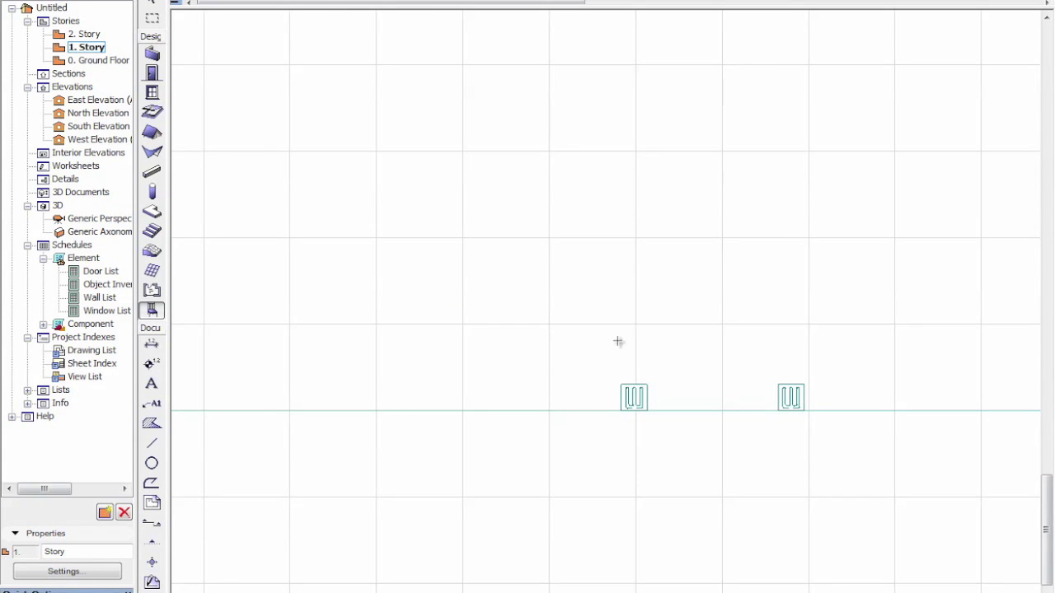
- Open the jointless ceiling's settings and review its panel types, panel numbers, tubes and suspension, and 2D/3D representation options
left_click(645, 394)
scroll(646, 394, "up", 5)
middle_click_drag(708, 393, 635, 335)
scroll(636, 335, "down", 1)
key("ctrl+t")
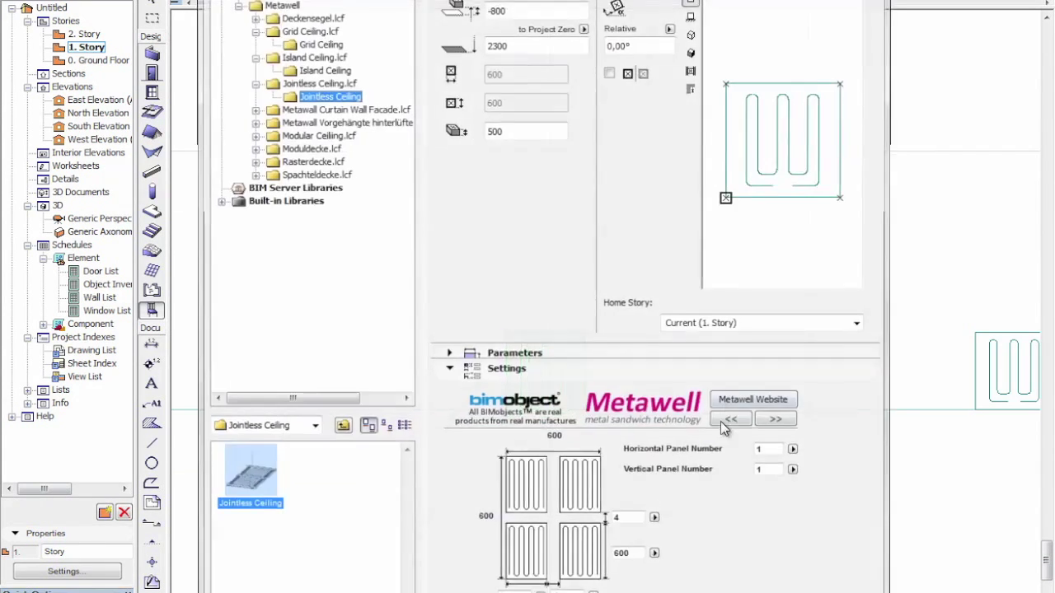
left_click(734, 420)
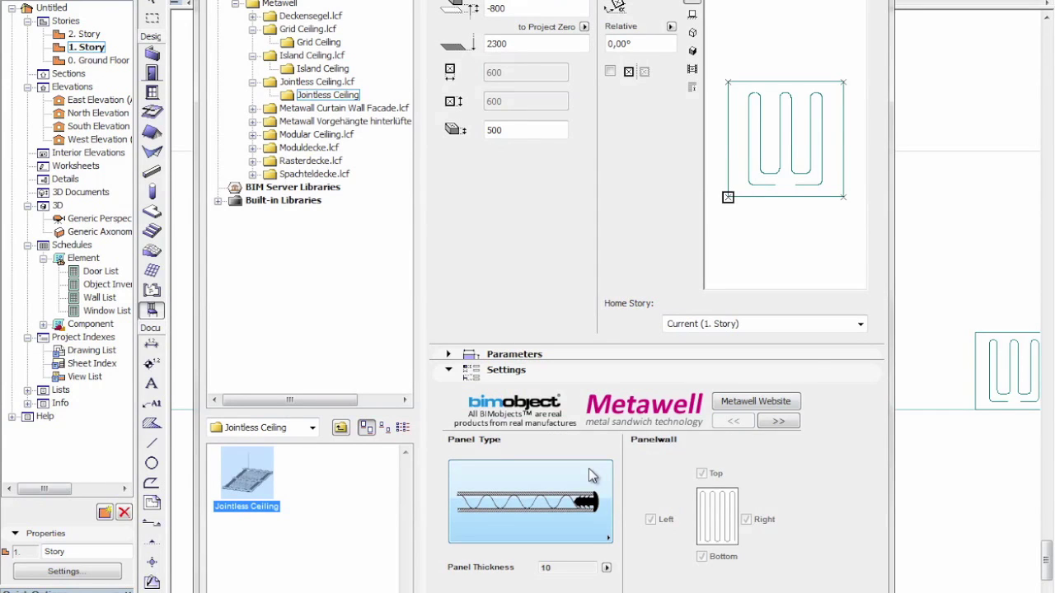
left_click(581, 495)
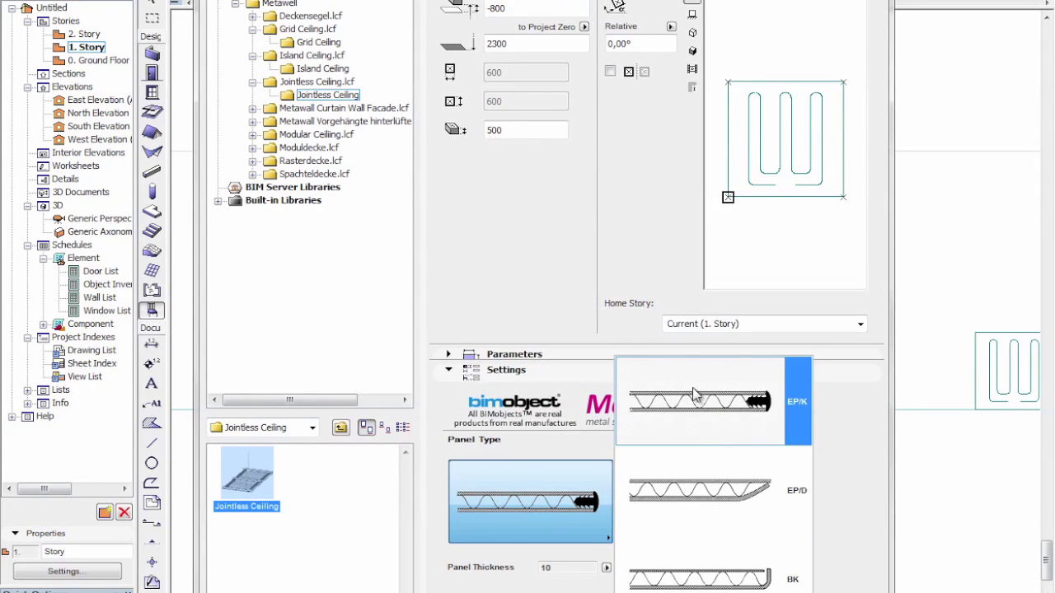
left_click(858, 487)
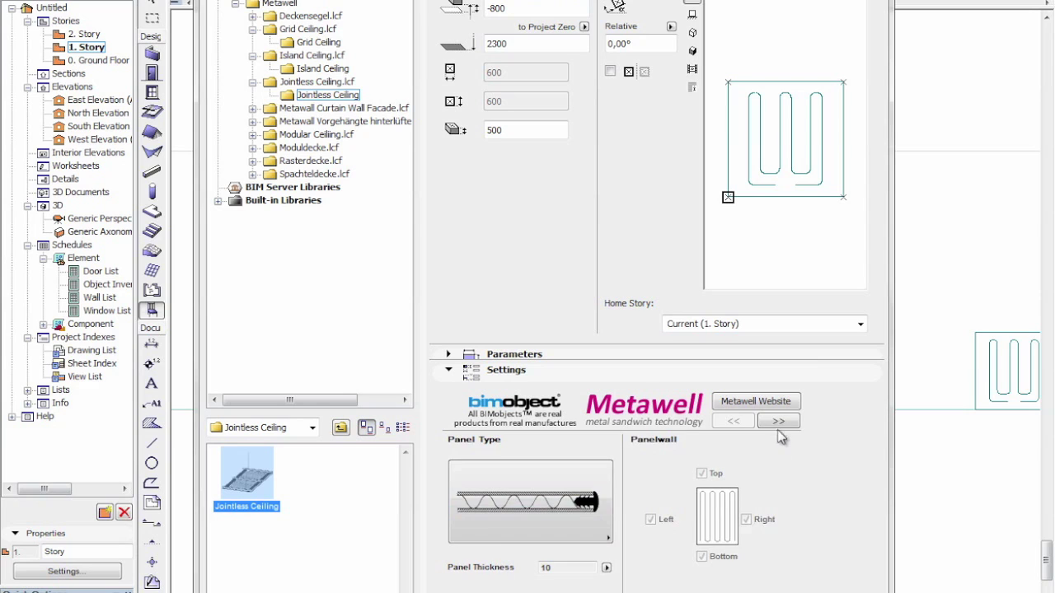
left_click(778, 422)
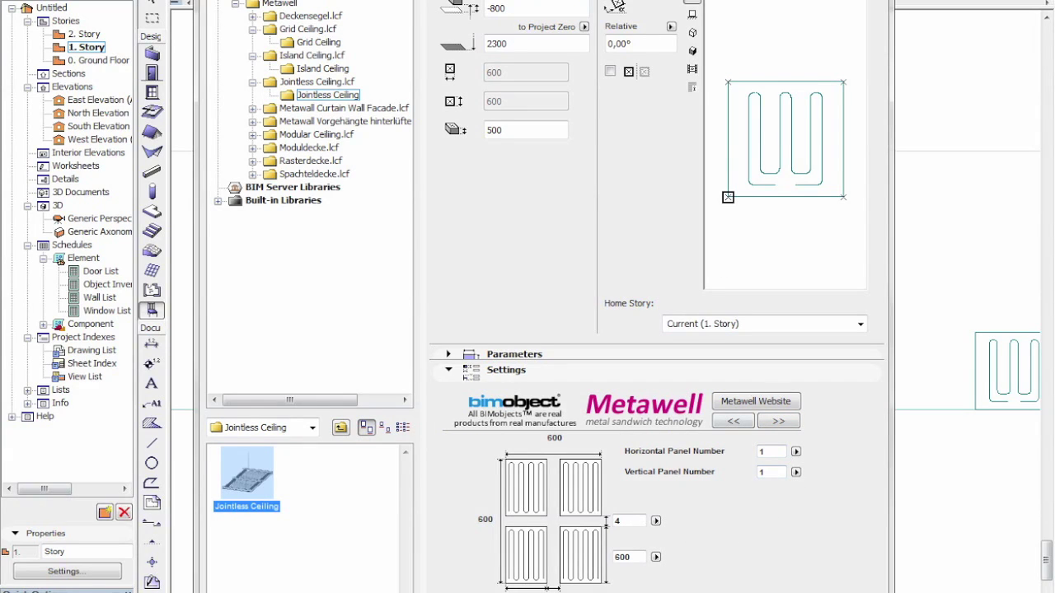
left_click(777, 421)
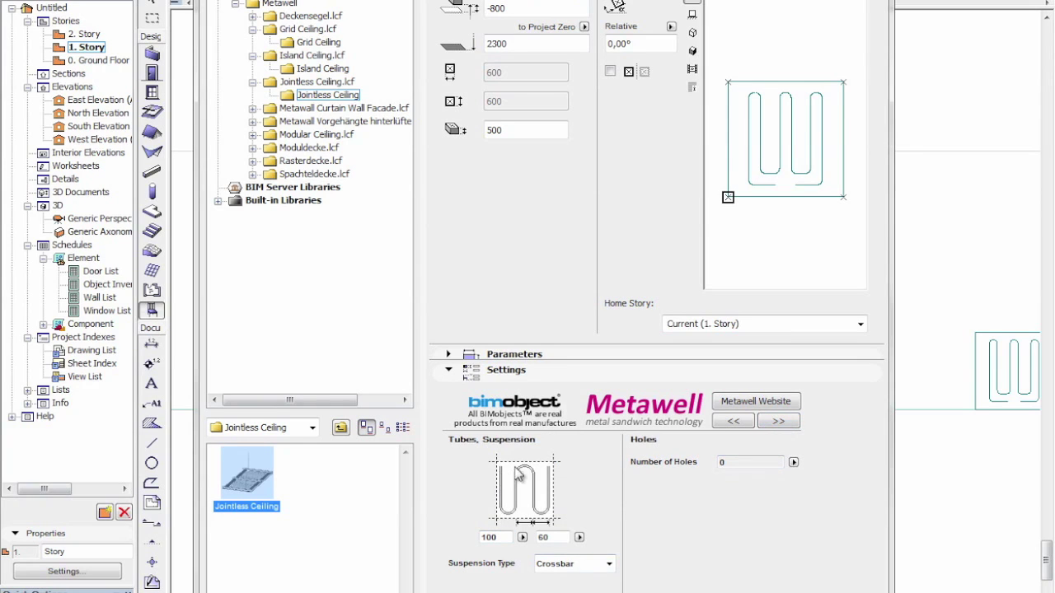
left_click(781, 422)
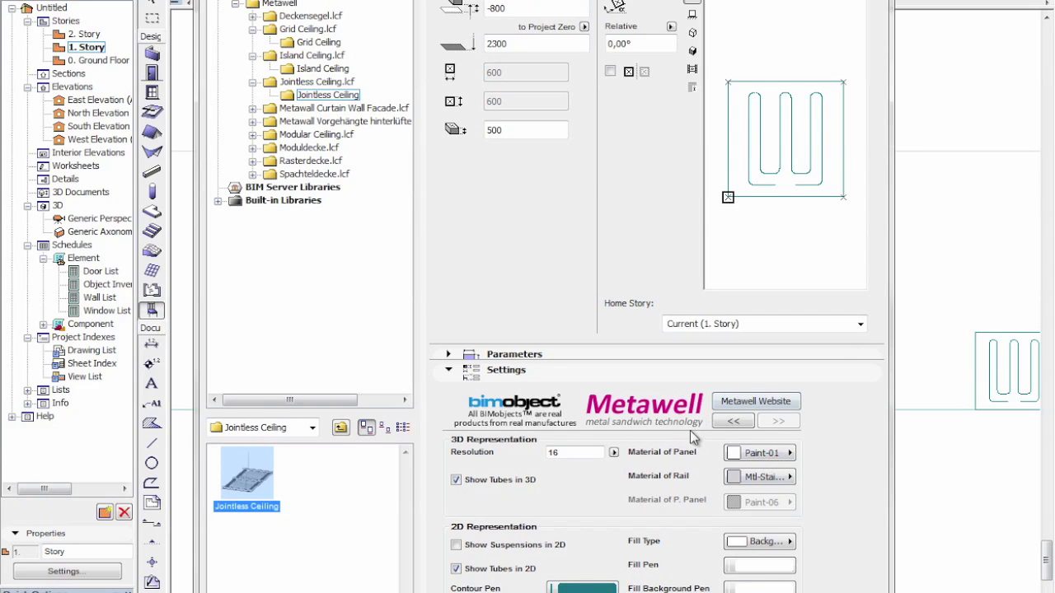
- Set the jointless ceiling to 6 horizontal and 8 vertical panels and apply the settings
left_click(735, 422)
left_click(735, 422)
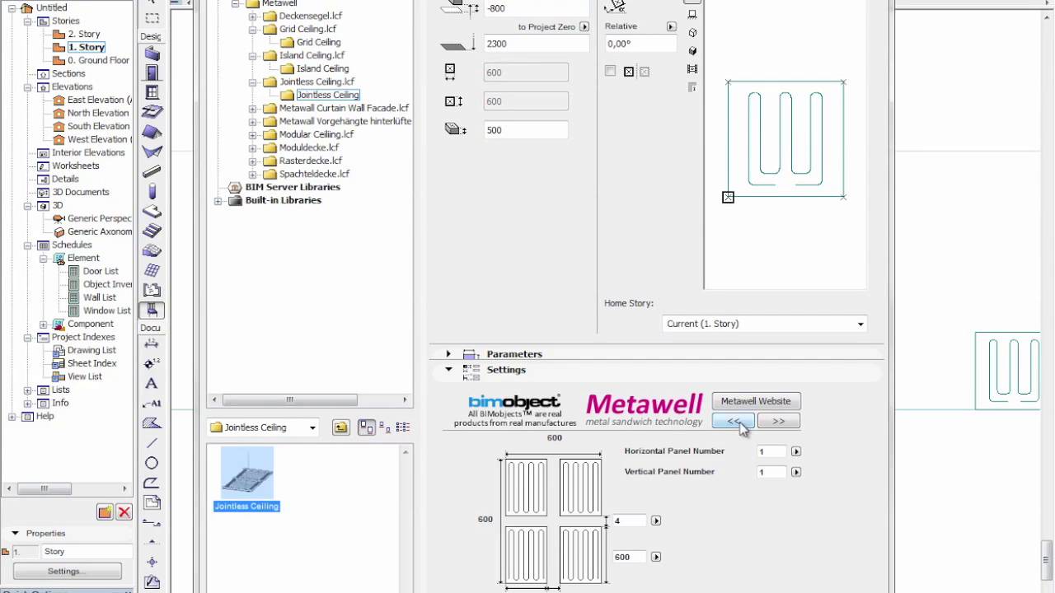
type("6")
key("Return")
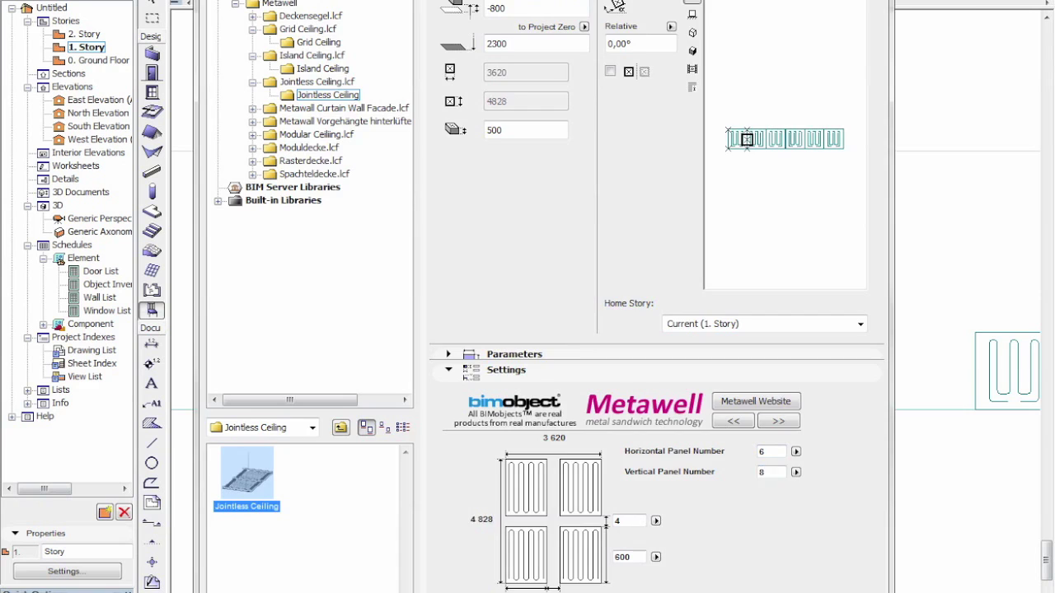
key("Return")
- Display the 6 by 8 jointless ceiling in 3D and inspect its panels, tubes and crossbar suspension up close
middle_click_drag(906, 254, 886, 304)
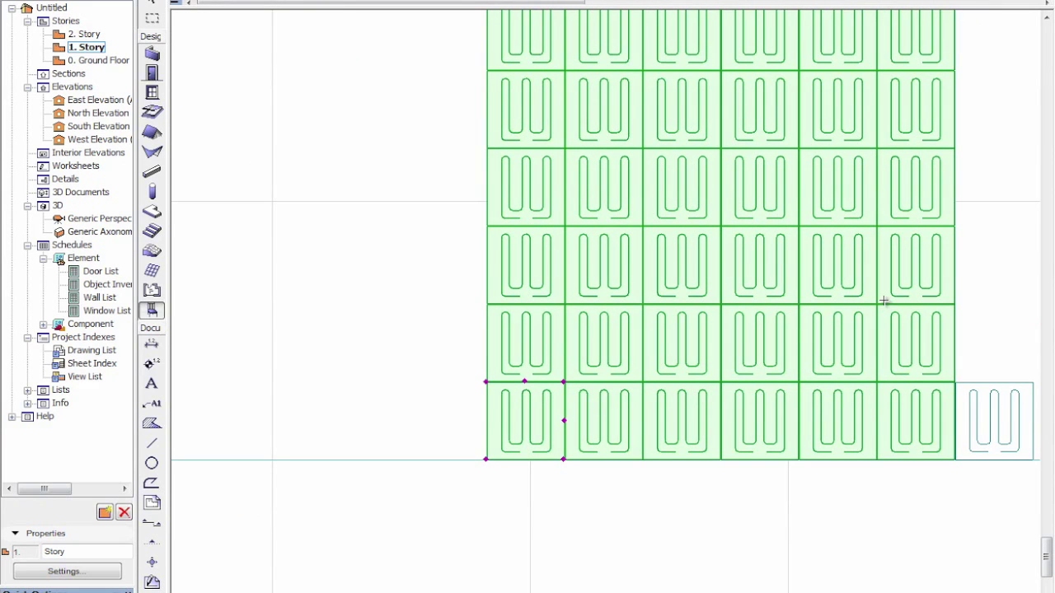
key("F3")
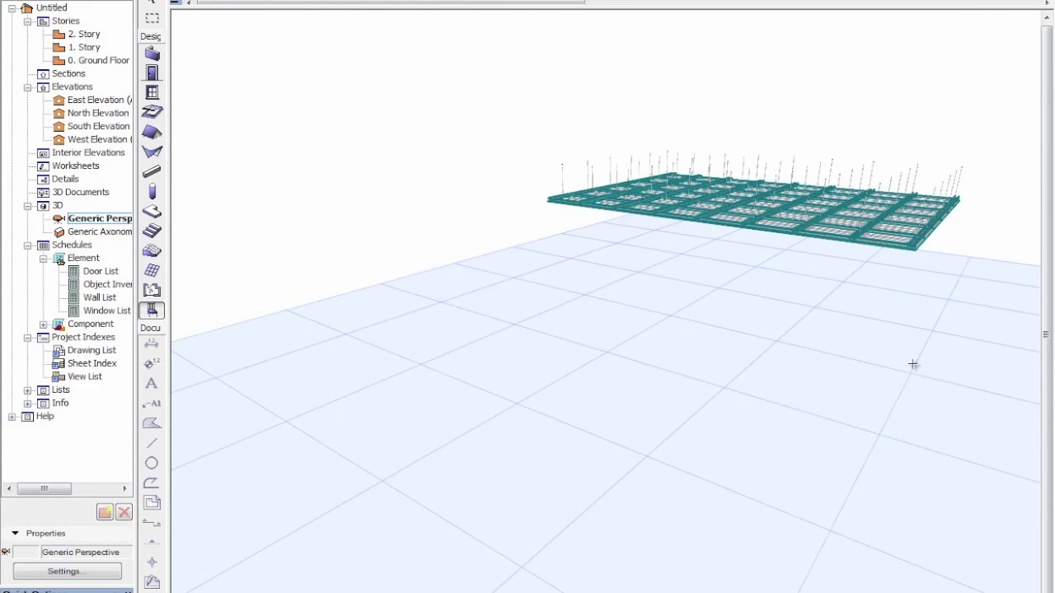
scroll(758, 440, "up", 6)
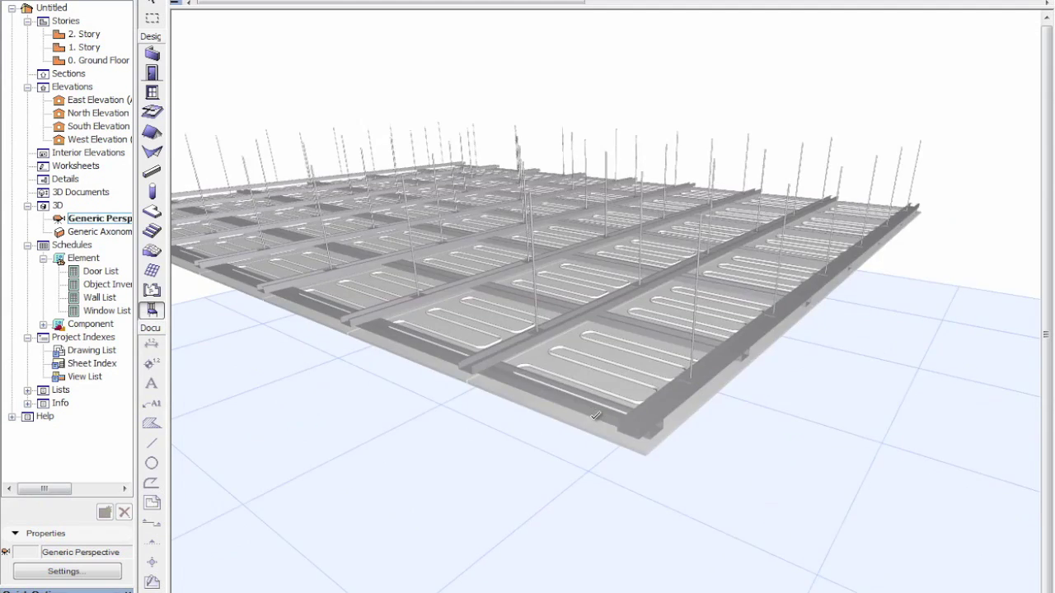
- Examine the jointless ceiling's perforated underside and its tubes and suspension rails from above in 3D
middle_click_drag(622, 471, 554, 309, "shift")
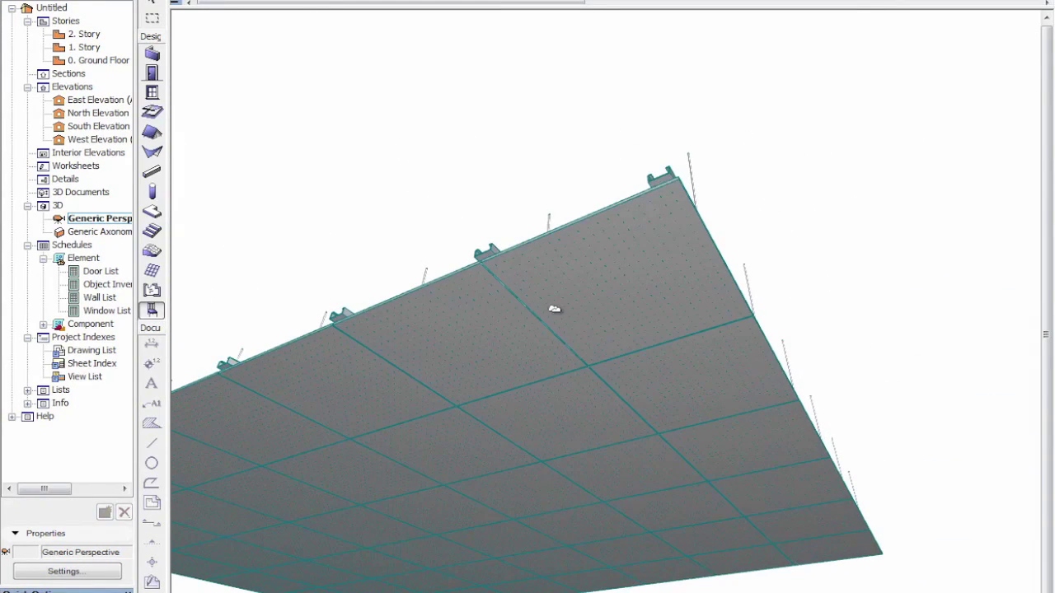
middle_click_drag(604, 400, 681, 308, "shift")
middle_click_drag(761, 370, 818, 468, "shift")
scroll(824, 467, "down", 1)
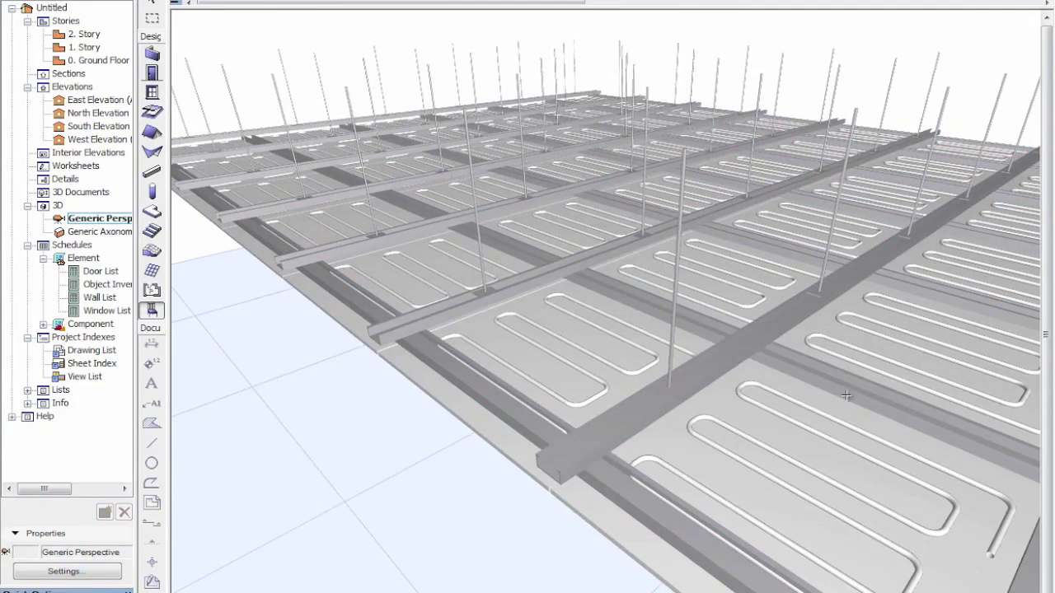
- Return to the floor plan and open the single-panel modular ceiling's settings at the panel type options
key("F2")
scroll(700, 358, "up", 3)
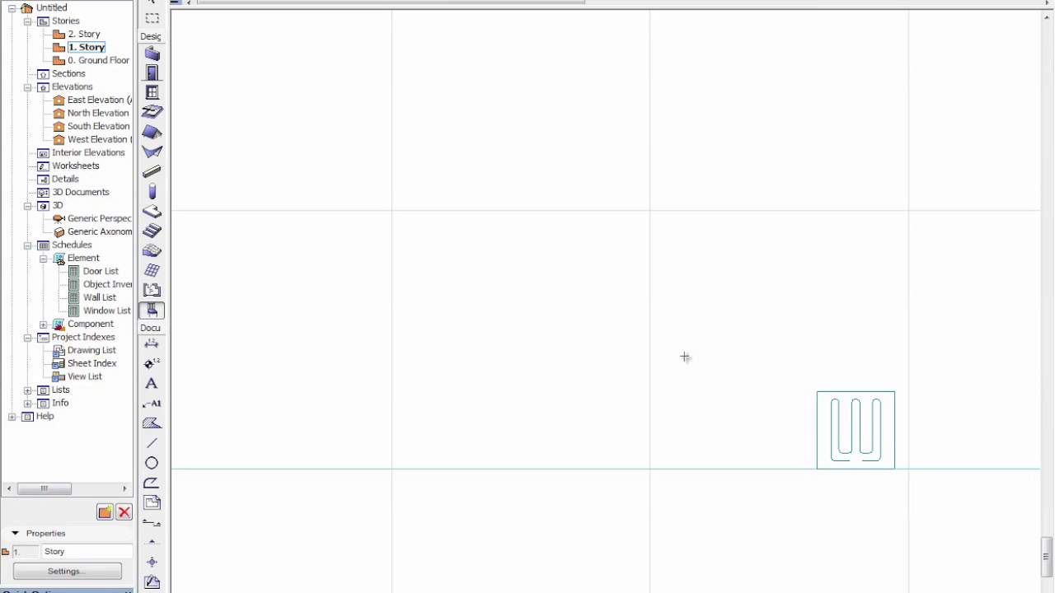
left_click(895, 394)
middle_click_drag(728, 266, 497, 248)
key("ctrl+t")
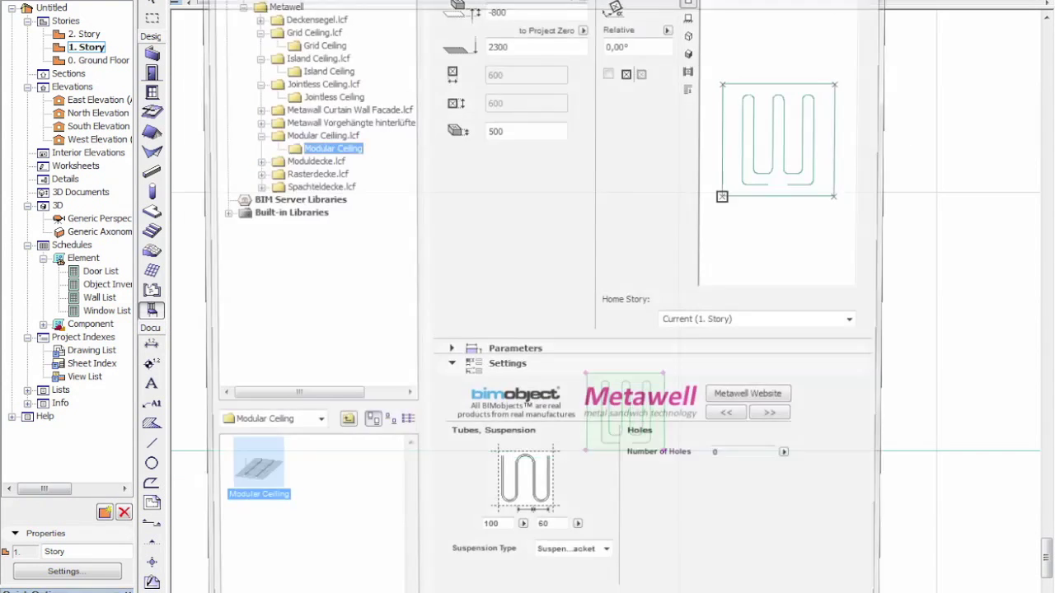
left_click(733, 422)
left_click(733, 422)
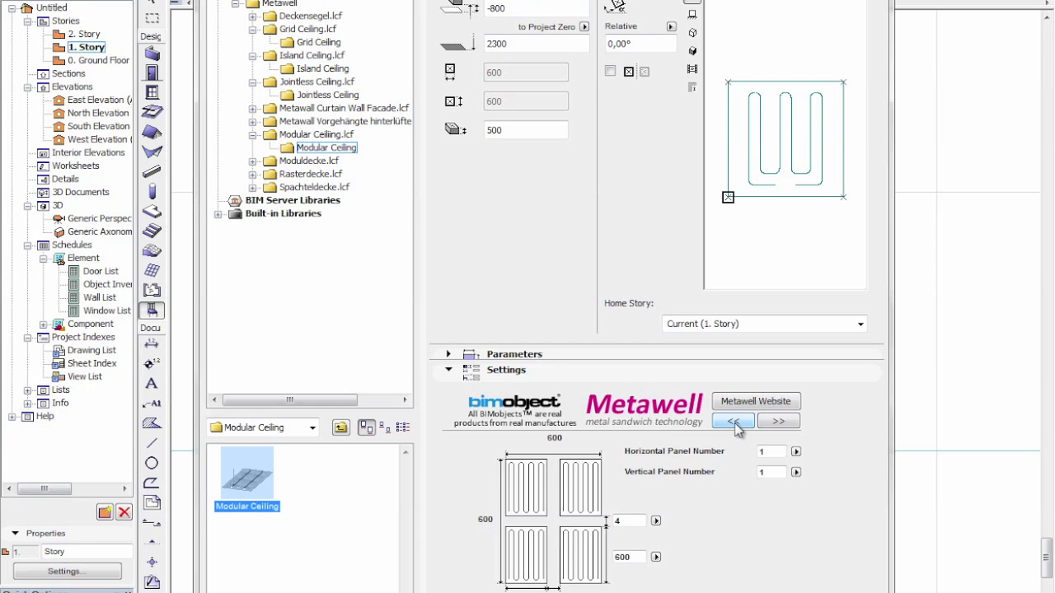
left_click(733, 422)
- Try the EP/O panel type, set the modular ceiling to EP/K, and review the available panel thicknesses
left_click(577, 503)
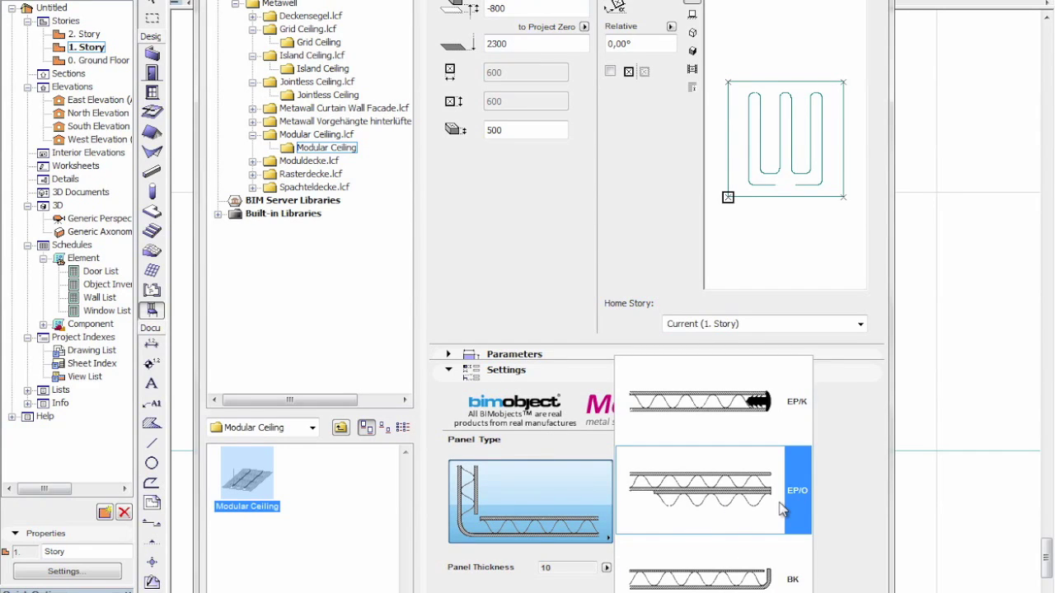
left_click(676, 507)
left_click(557, 534)
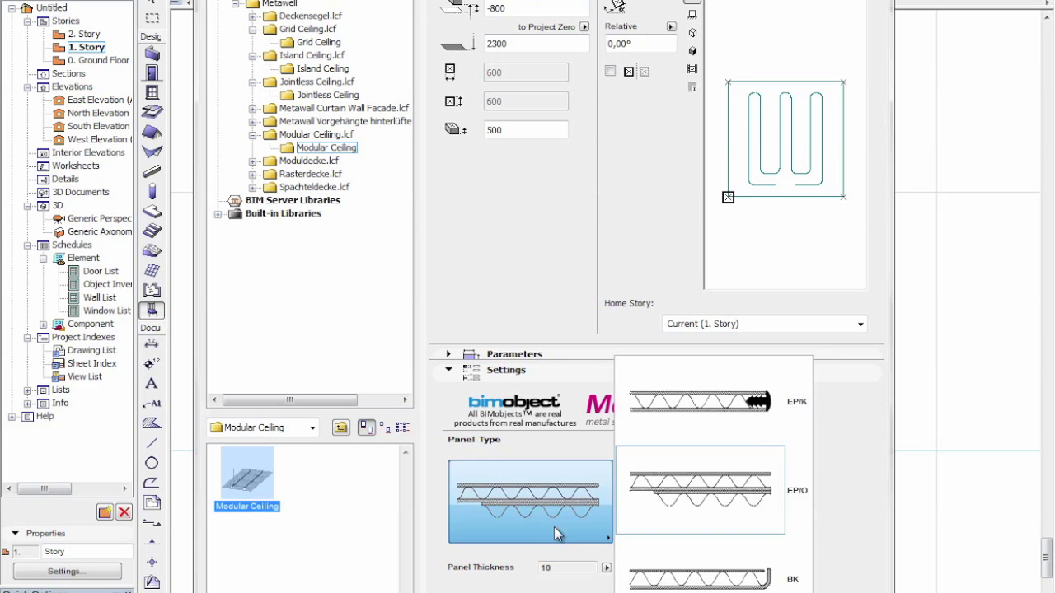
left_click(759, 437)
left_click(607, 568)
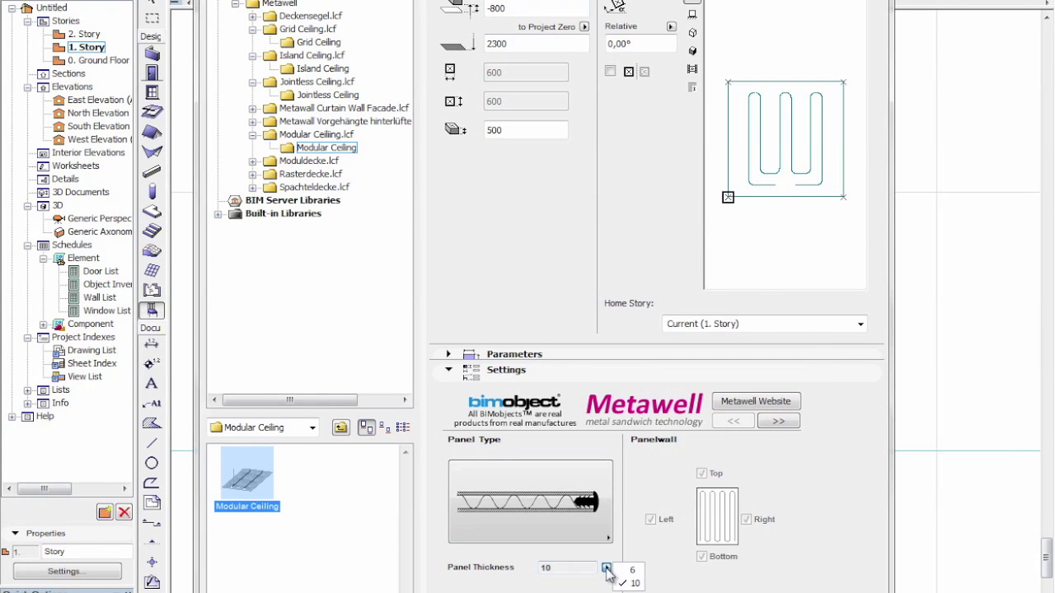
left_click(799, 494)
- Preview the modular ceiling in shaded 3D and set its suspension type to Crossbar after trying Sectional Rail
left_click(779, 423)
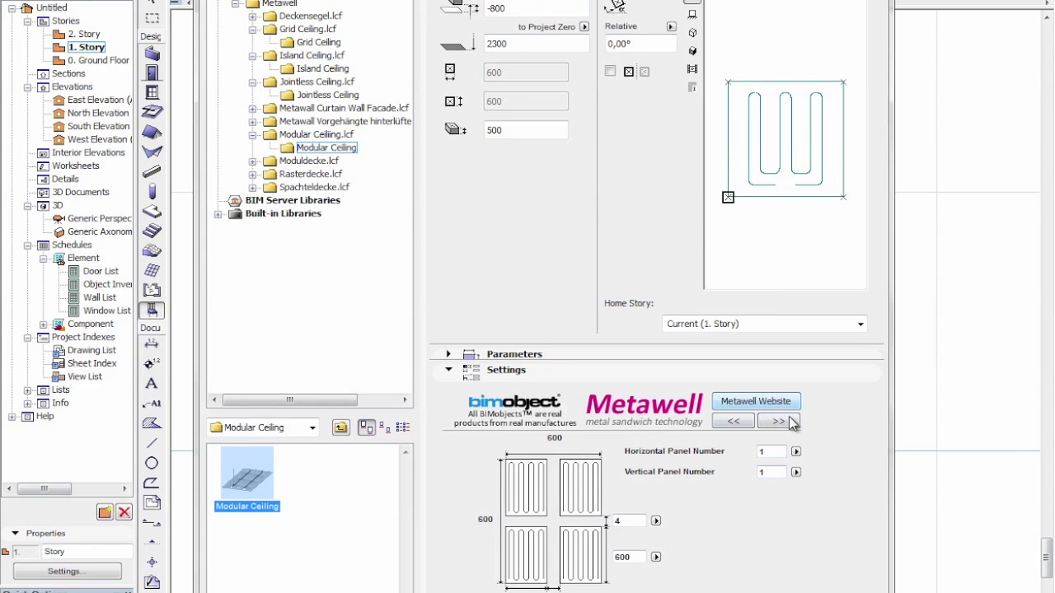
left_click(779, 421)
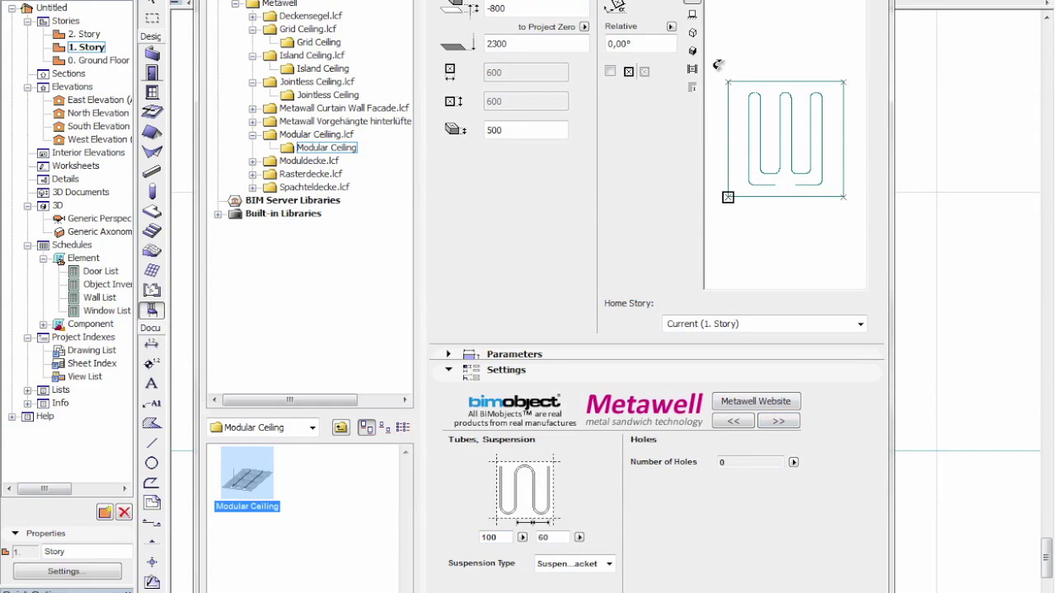
left_click(692, 50)
left_click(577, 565)
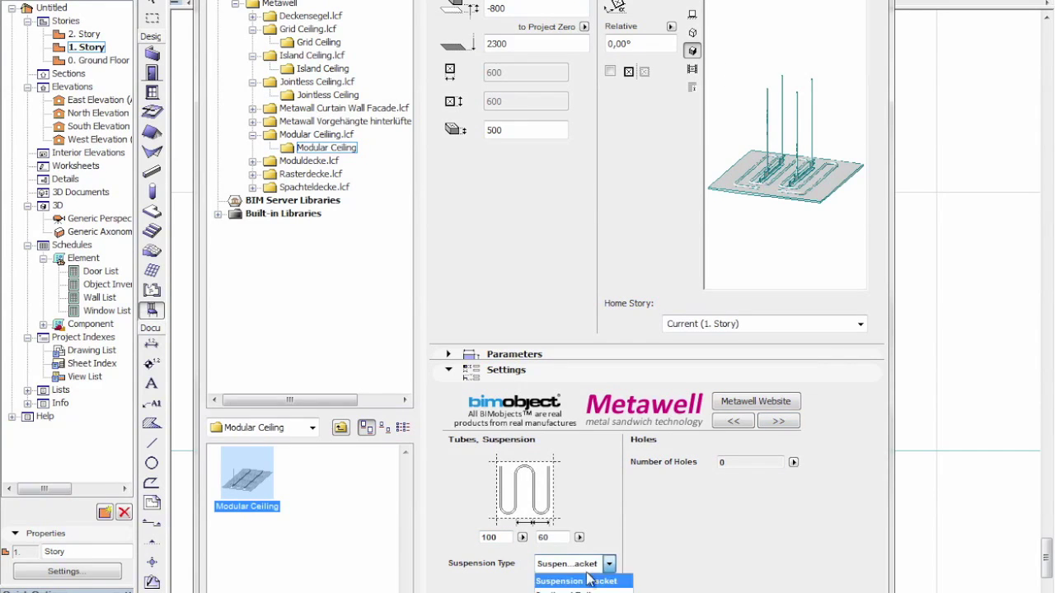
left_click(569, 577)
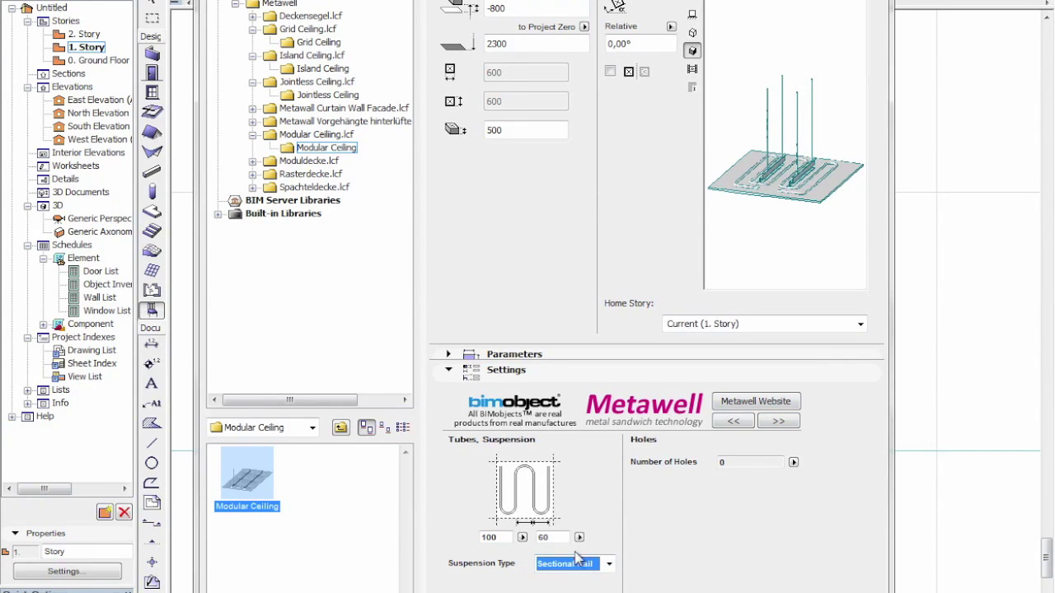
left_click(608, 565)
left_click(569, 589)
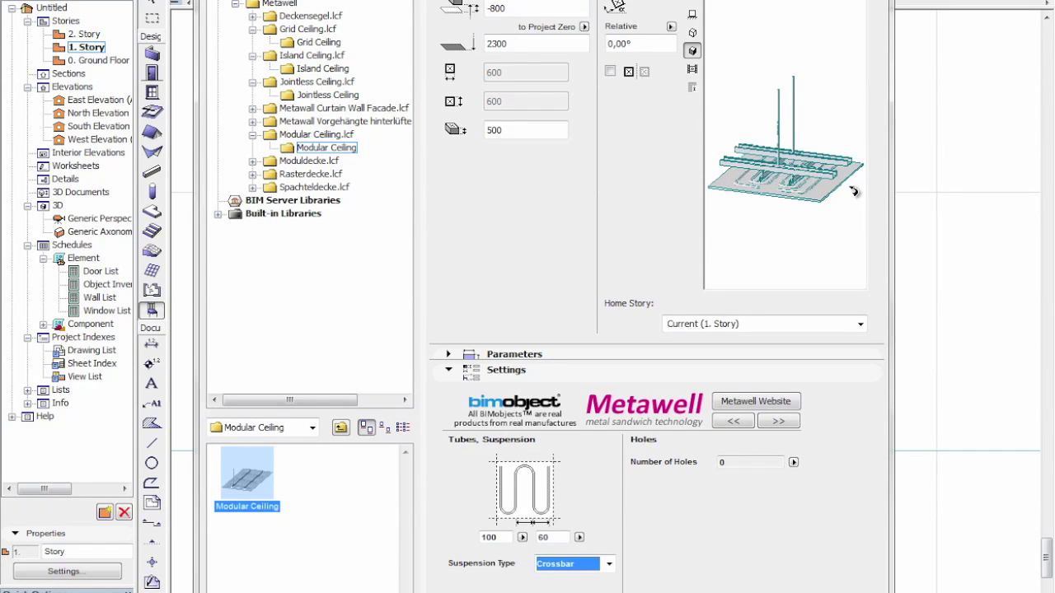
- Review the modular ceiling's 3D and 2D representation options and apply its settings
left_click(778, 421)
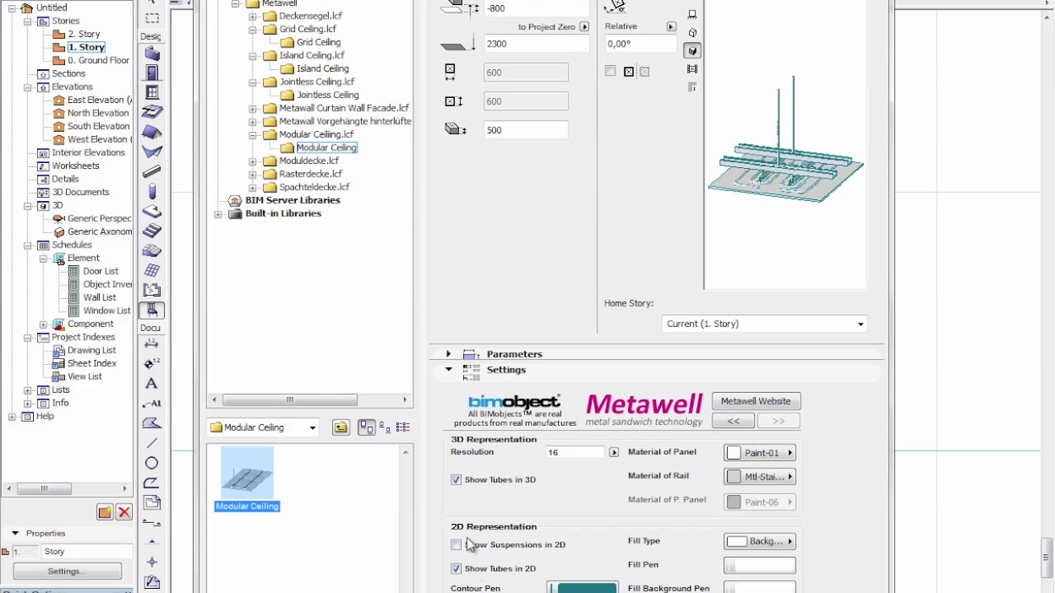
left_click(733, 421)
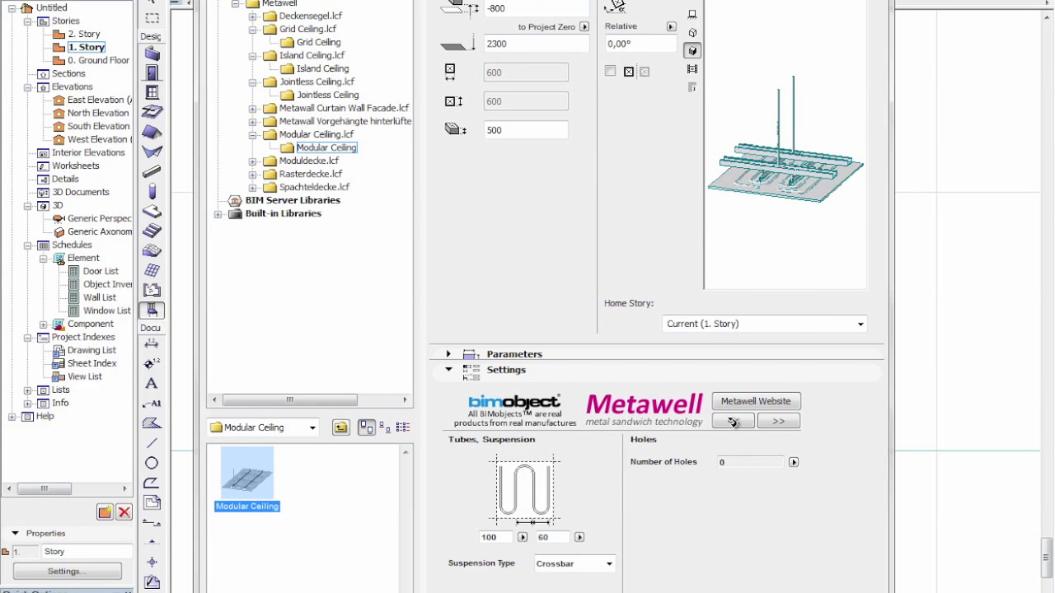
key("Return")
middle_click_drag(701, 359, 670, 352)
- Set the modular ceiling to 5 horizontal and 8 vertical panels and apply the settings
key("ctrl+t")
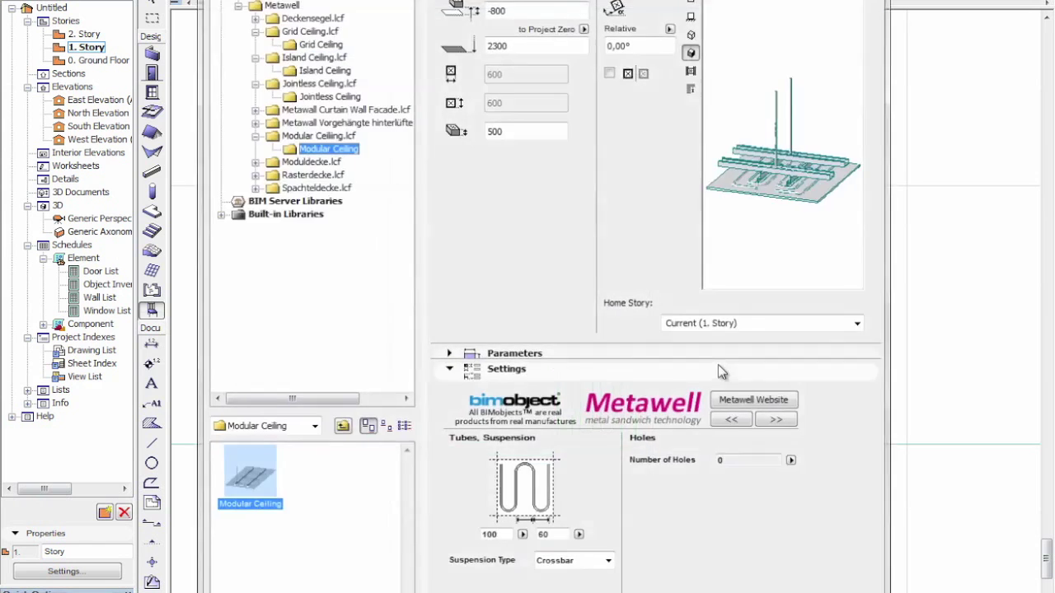
left_click(731, 421)
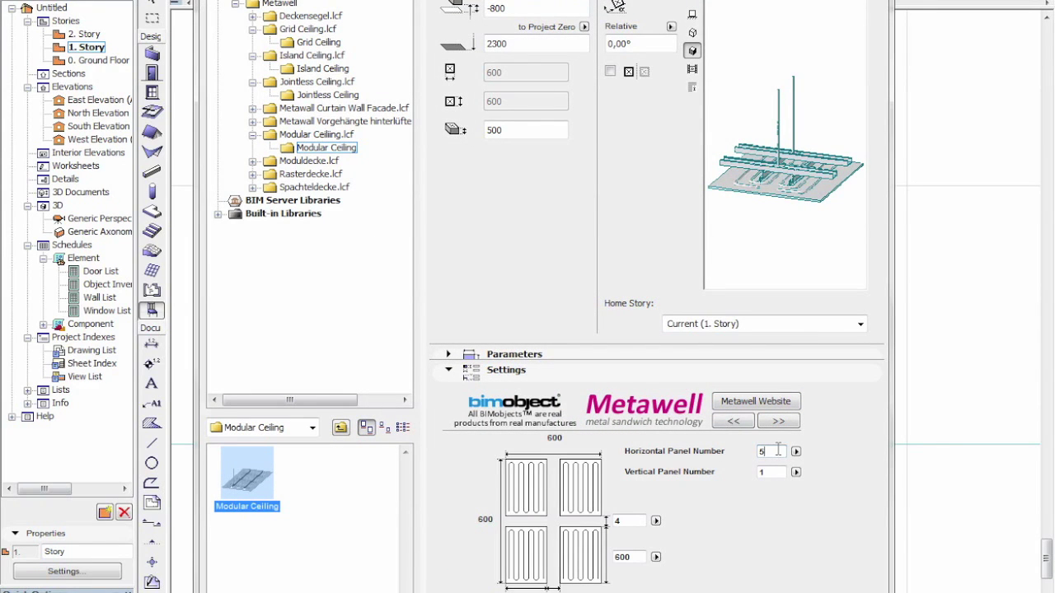
type("5")
key("Tab")
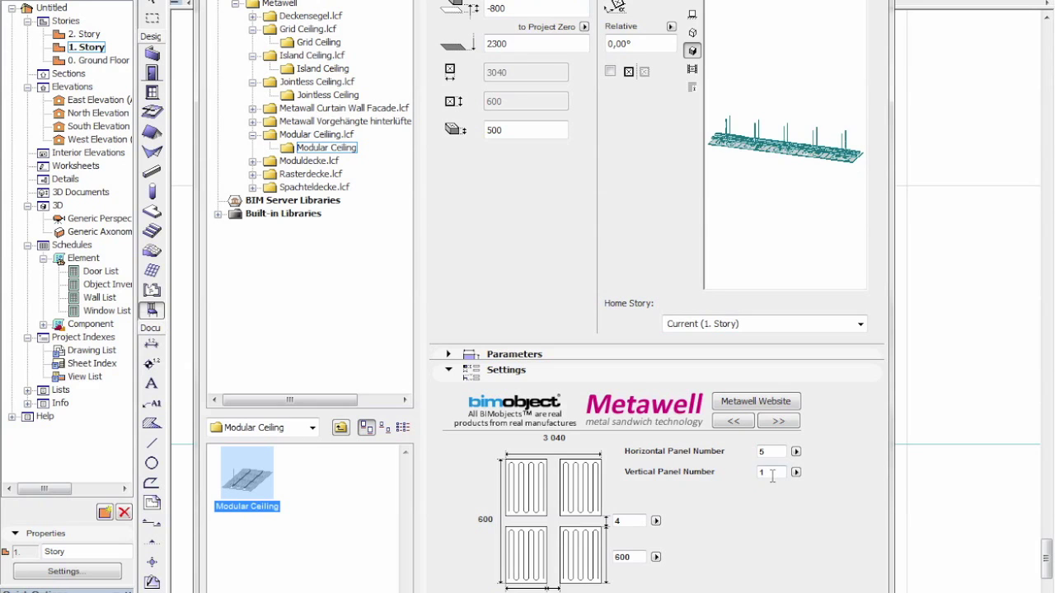
key("Return")
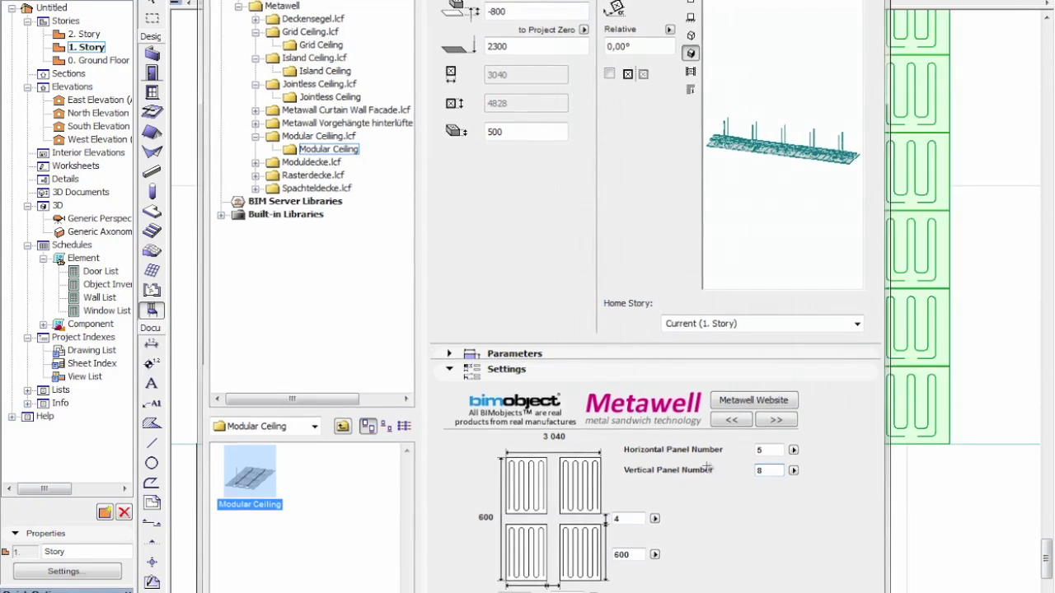
- Display the 5 by 8 modular ceiling in 3D and inspect its crossbars, tubes and perforated underside
scroll(773, 412, "down", 3)
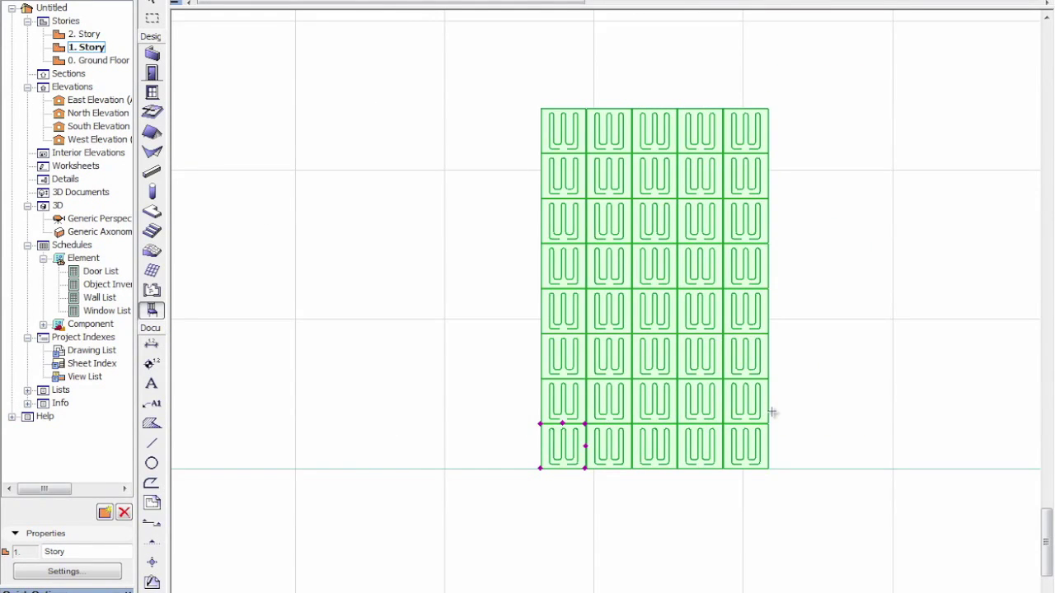
key("F3")
scroll(701, 306, "down", 3)
middle_click_drag(832, 159, 498, 250)
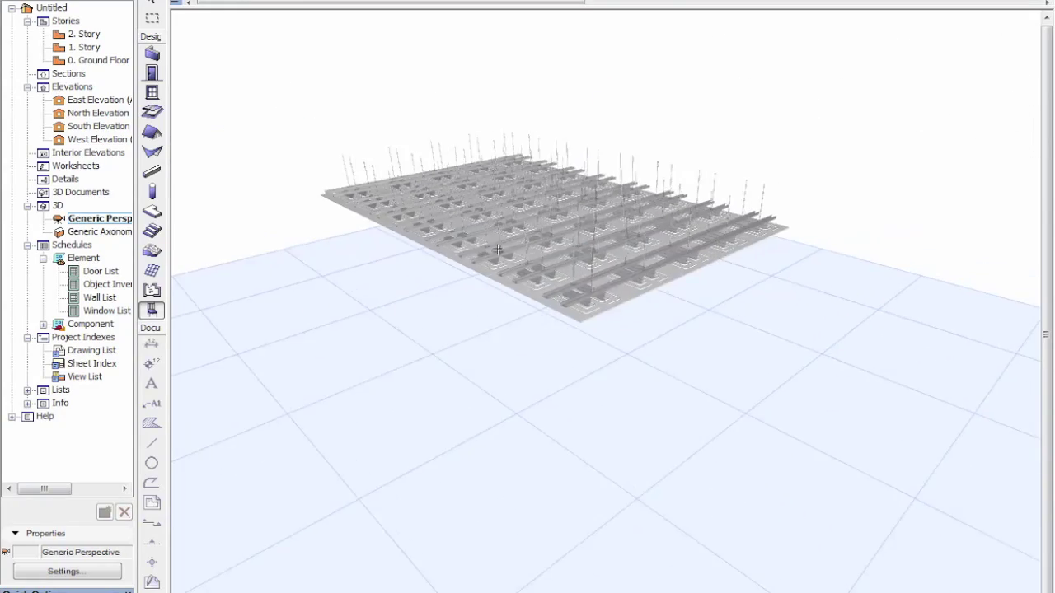
scroll(498, 250, "up", 3)
middle_click_drag(613, 271, 674, 319, "shift")
scroll(674, 319, "up", 1)
scroll(704, 459, "down", 3)
scroll(707, 464, "up", 3)
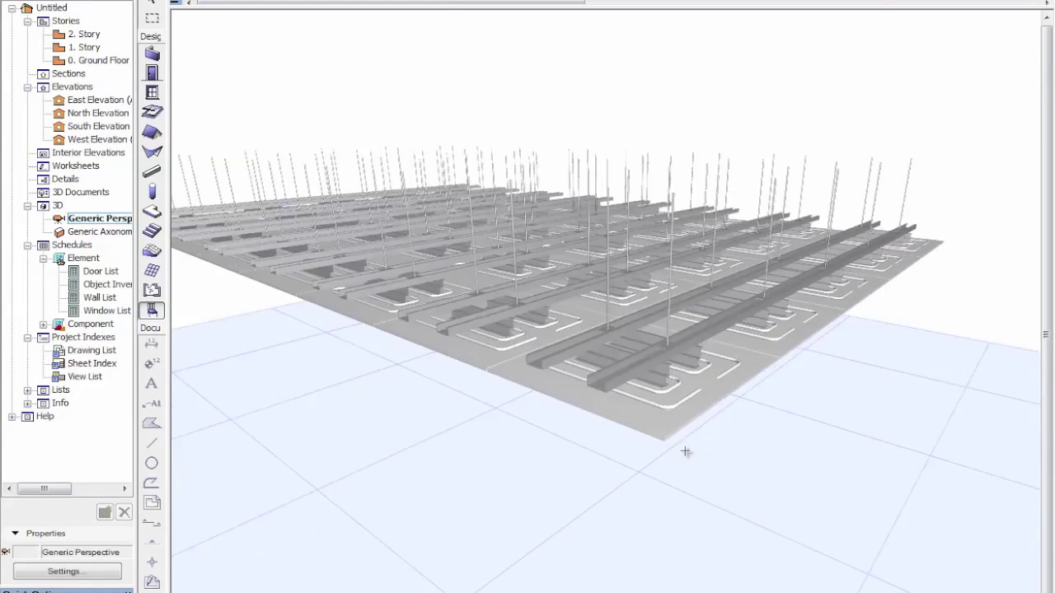
scroll(676, 463, "up", 2)
middle_click_drag(489, 590, 458, 392, "shift")
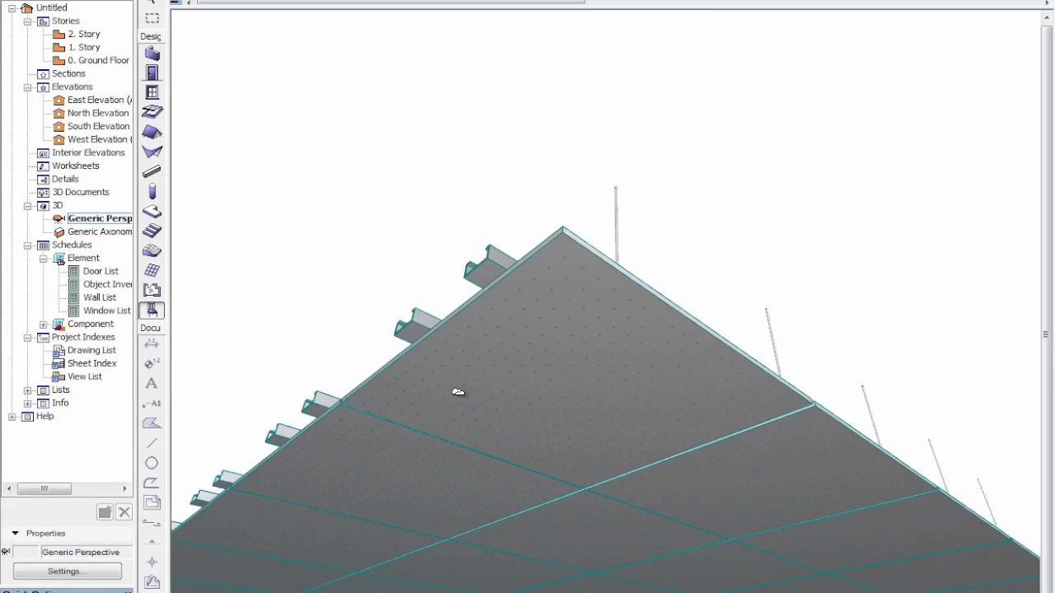
middle_click_drag(582, 477, 717, 535)
- Change the modular ceiling's suspension type to Suspension Bracket from the 3D view and inspect the updated model
key("ctrl+a")
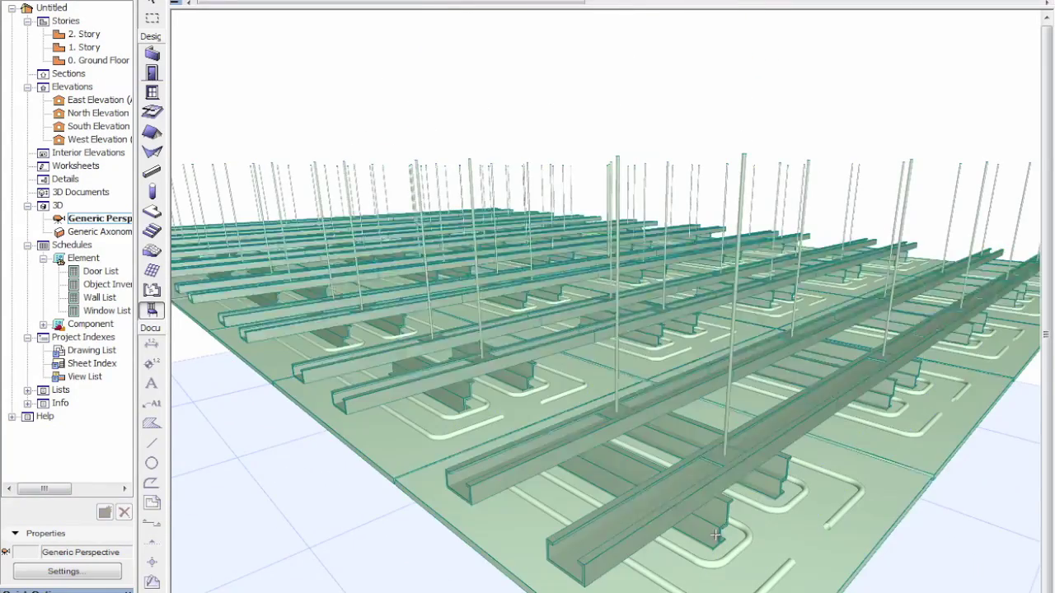
key("ctrl+t")
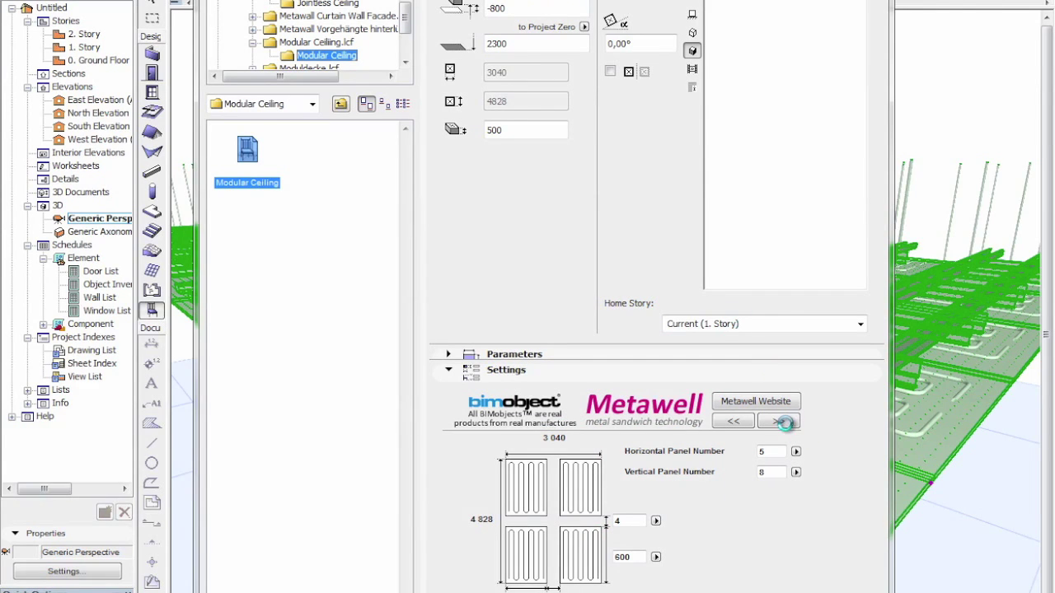
left_click(779, 421)
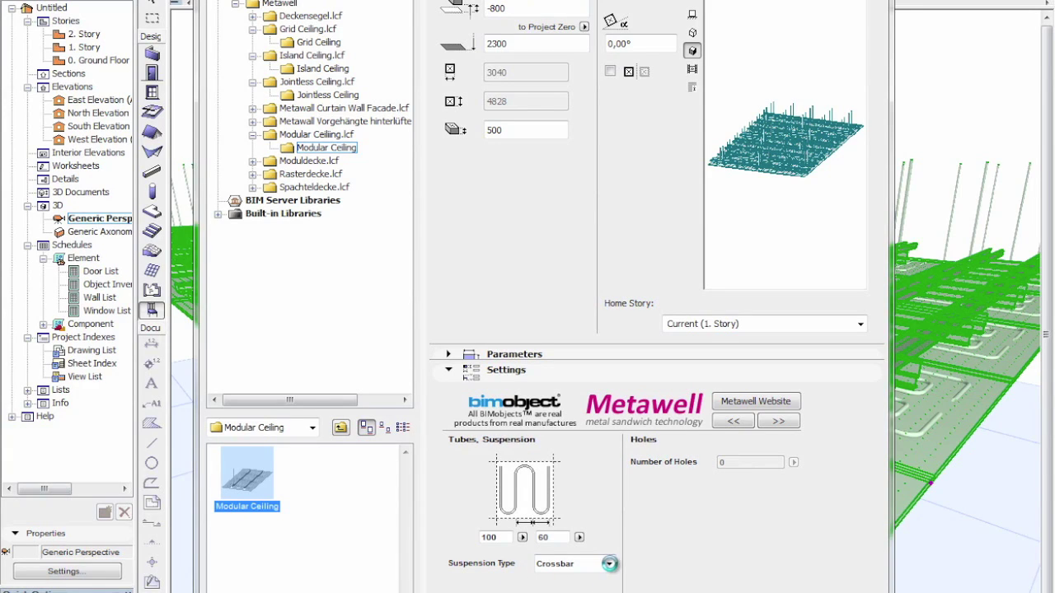
left_click(608, 564)
left_click(579, 582)
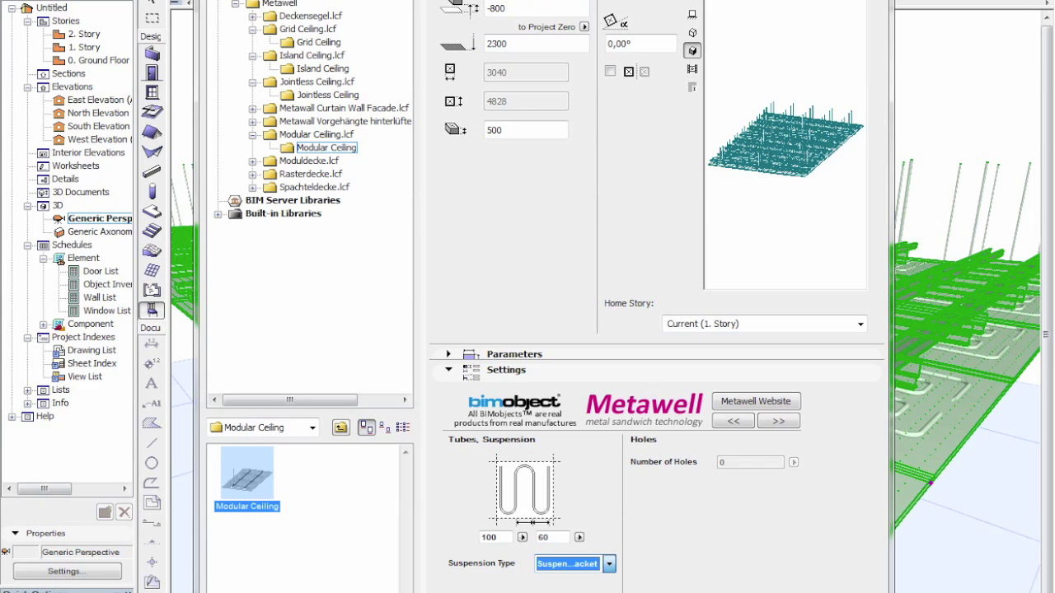
key("Return")
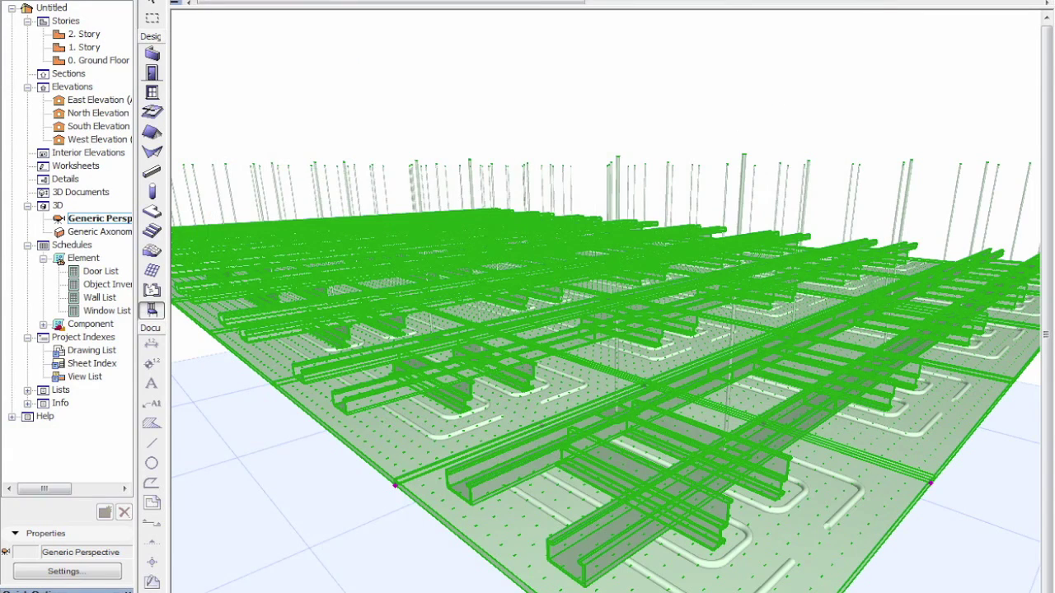
key("Escape")
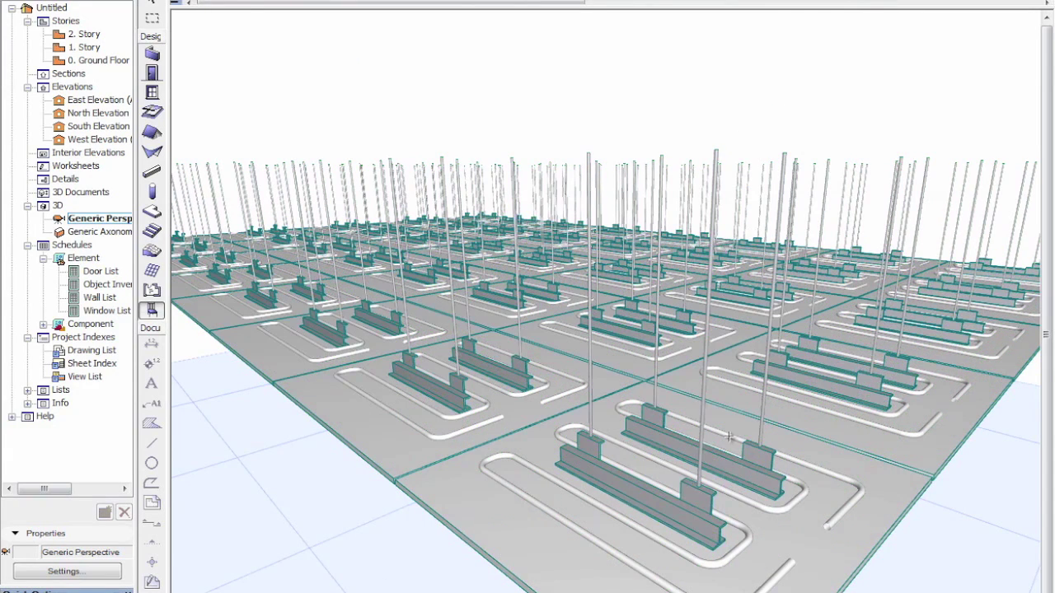
middle_click_drag(826, 392, 822, 504, "shift")
- In the floor plan, try graphically adjusting the modular ceiling's gap between horizontal panels and its panel length and width
key("F2")
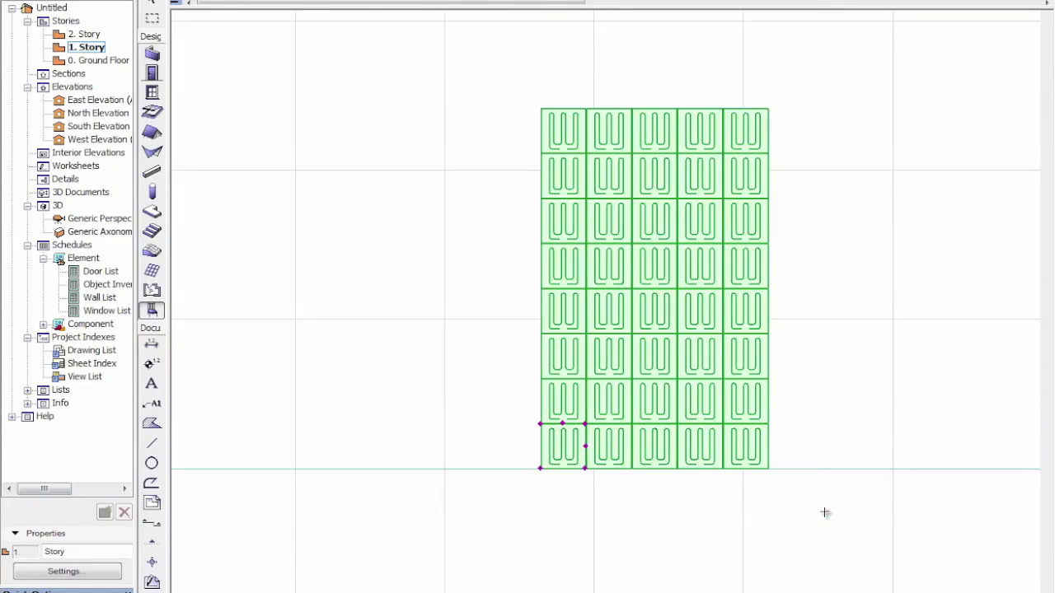
scroll(578, 441, "up", 3)
scroll(579, 441, "up", 3)
scroll(636, 471, "down", 1)
left_click(635, 468)
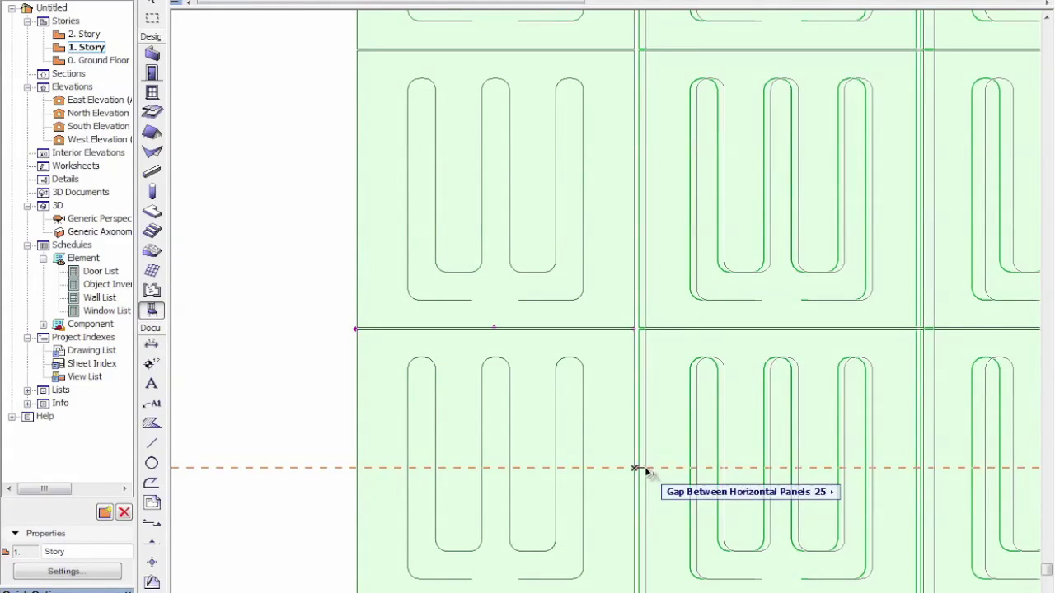
key("Escape")
left_click(633, 328)
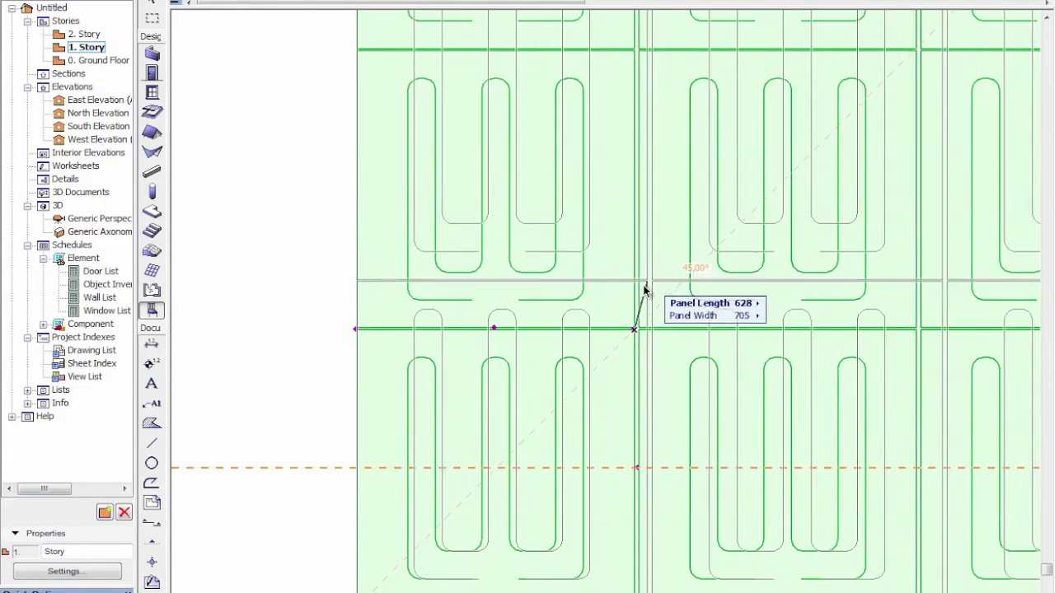
left_click(633, 329)
- Open the settings of the 5 by 8 modular ceiling from the floor plan
scroll(655, 354, "down", 3)
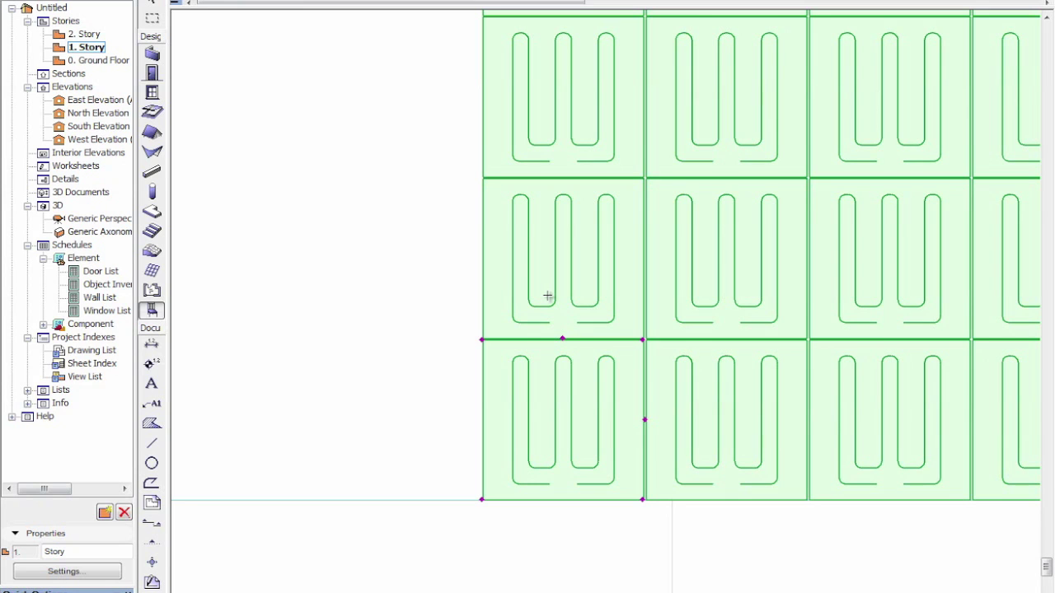
key("ctrl+t")
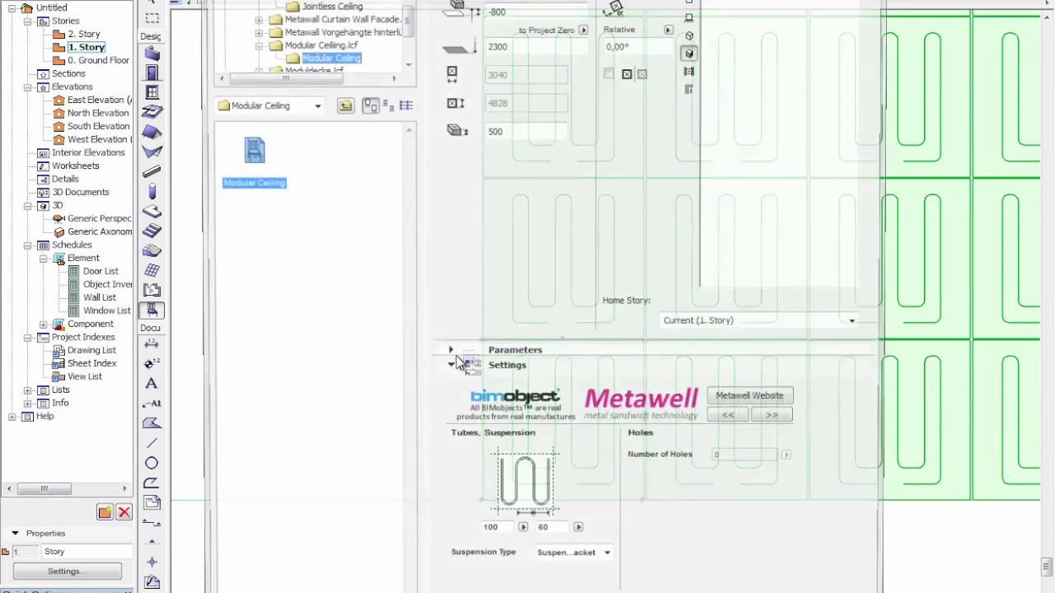